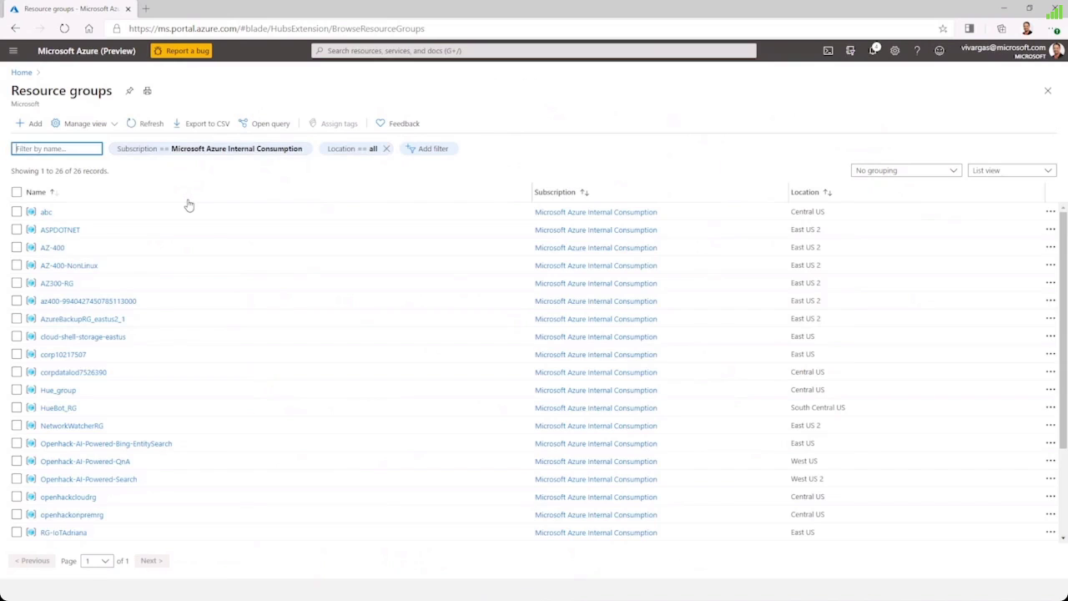
- Open the first SQL migration resource group below the VNET groups in the resource groups list
{"action": "scroll", "coordinate": [143, 386], "scroll_direction": "down", "scroll_amount": 1}
{"action": "scroll", "coordinate": [152, 425], "scroll_direction": "down", "scroll_amount": 1}
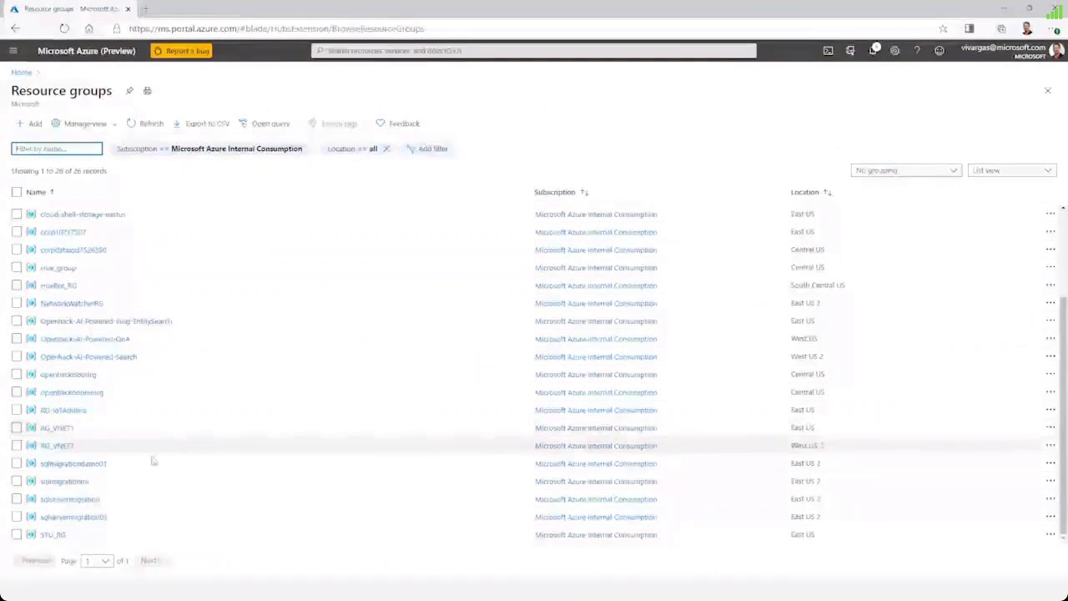
{"action": "left_click", "coordinate": [78, 467]}
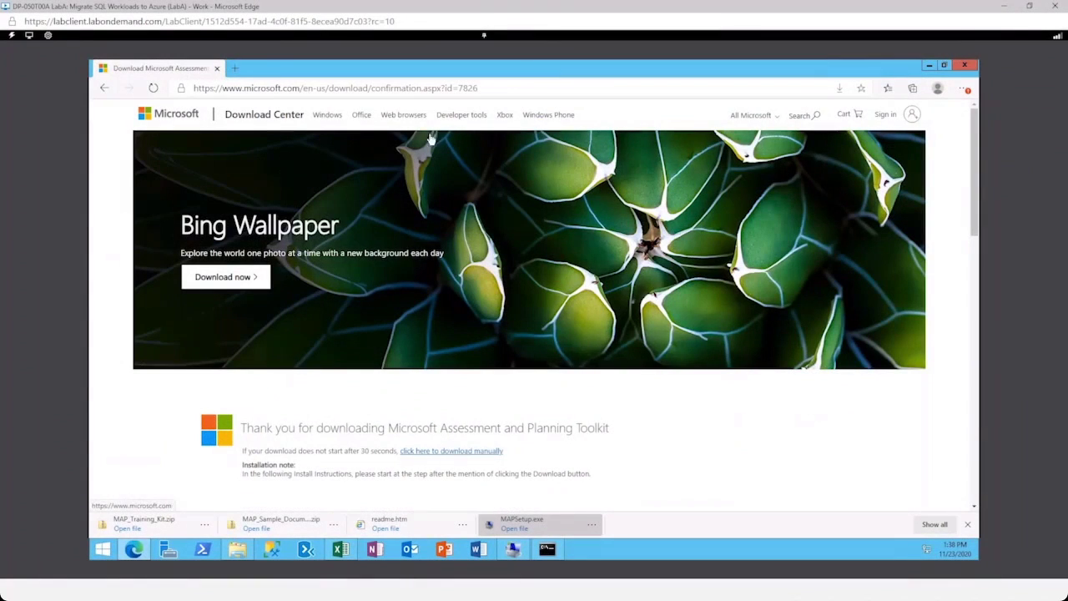
- Clear the lab machine's desktop by minimizing the browser, the Excel workbook and the assessmentdb01 folder window
{"action": "left_click", "coordinate": [929, 64]}
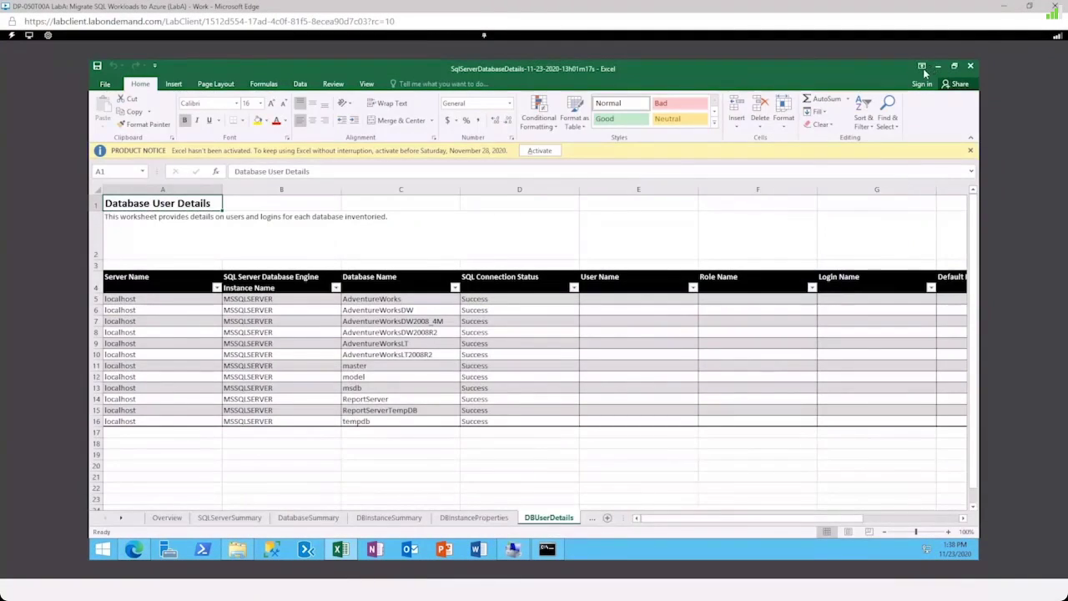
{"action": "left_click", "coordinate": [938, 66]}
{"action": "left_click", "coordinate": [928, 69]}
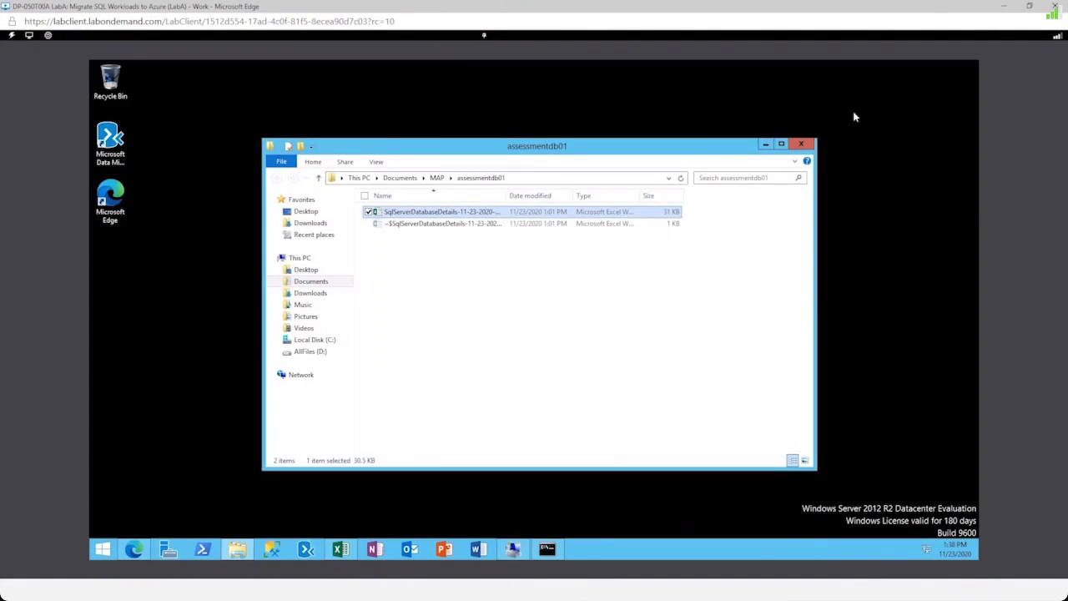
{"action": "left_click", "coordinate": [765, 143]}
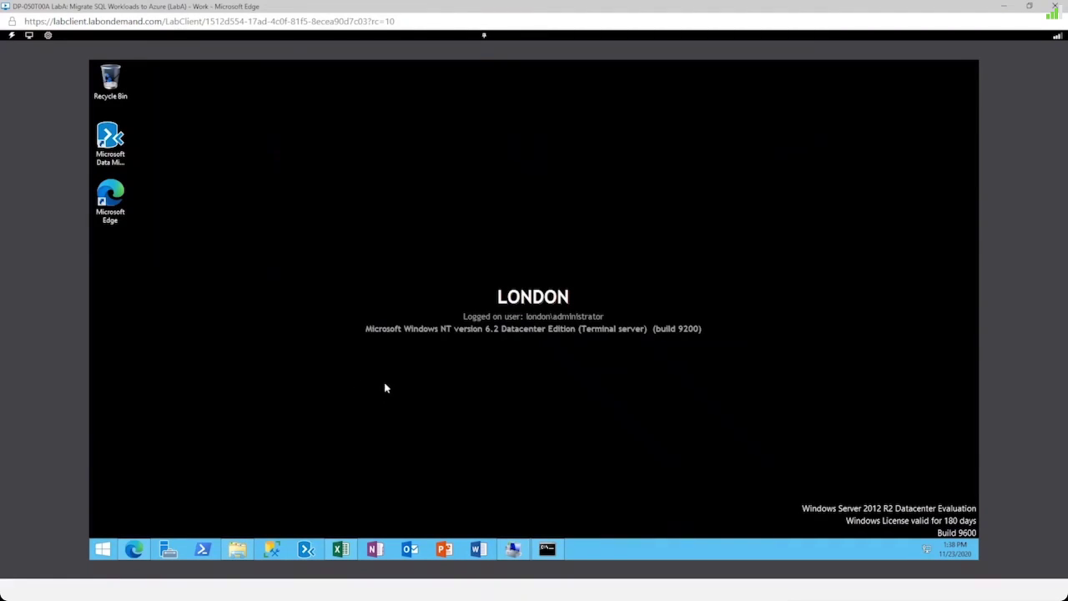
{"action": "left_click", "coordinate": [284, 489]}
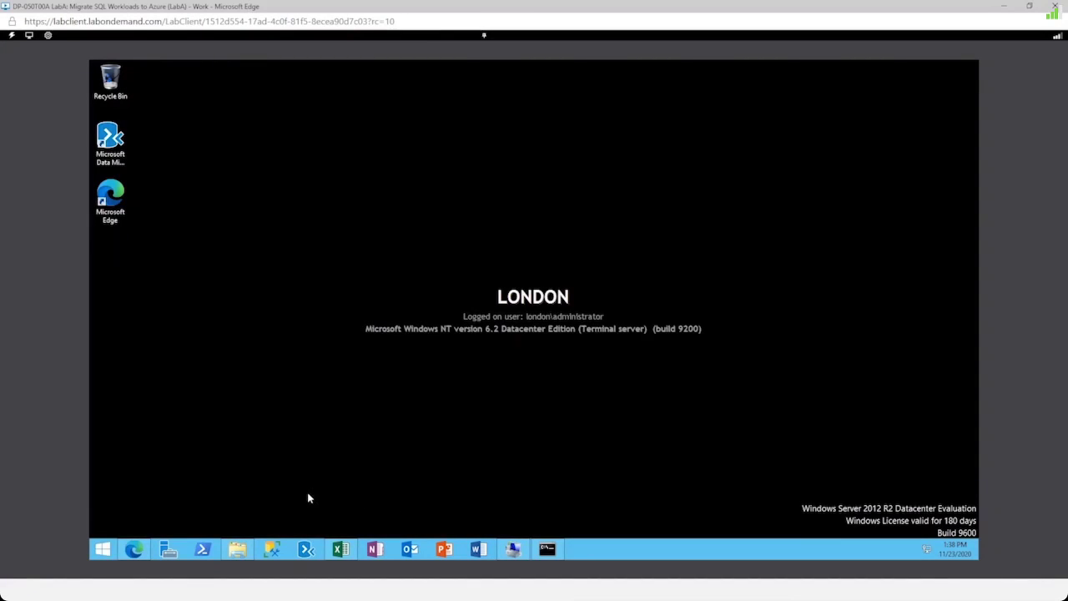
- Start Data Migration Assistant, accept the update to version 5.2.4764.4, and install it after accepting the license terms
{"action": "left_click", "coordinate": [308, 550]}
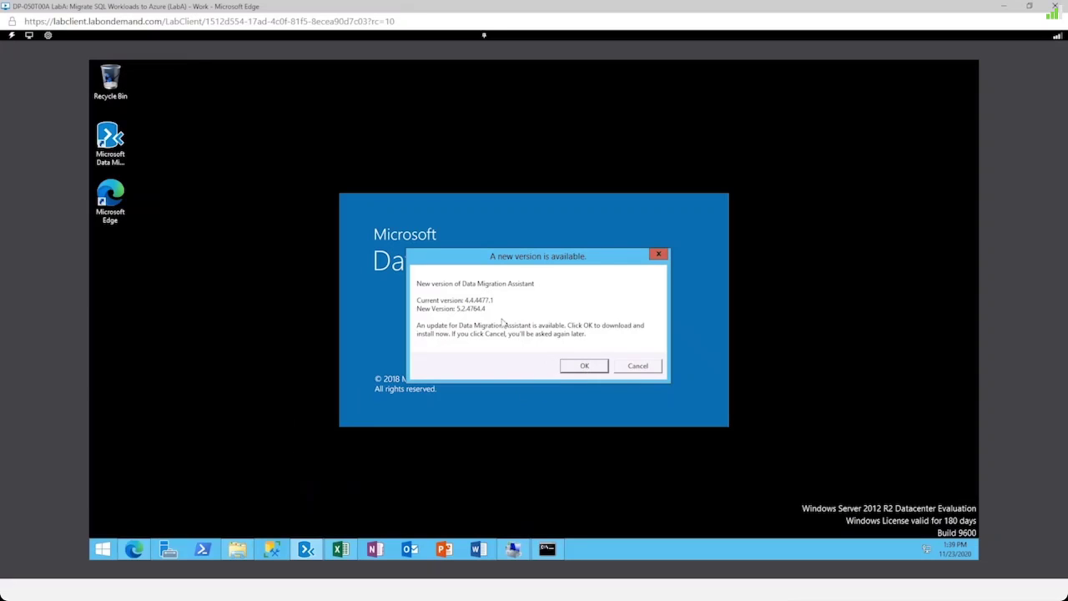
{"action": "left_click", "coordinate": [579, 367]}
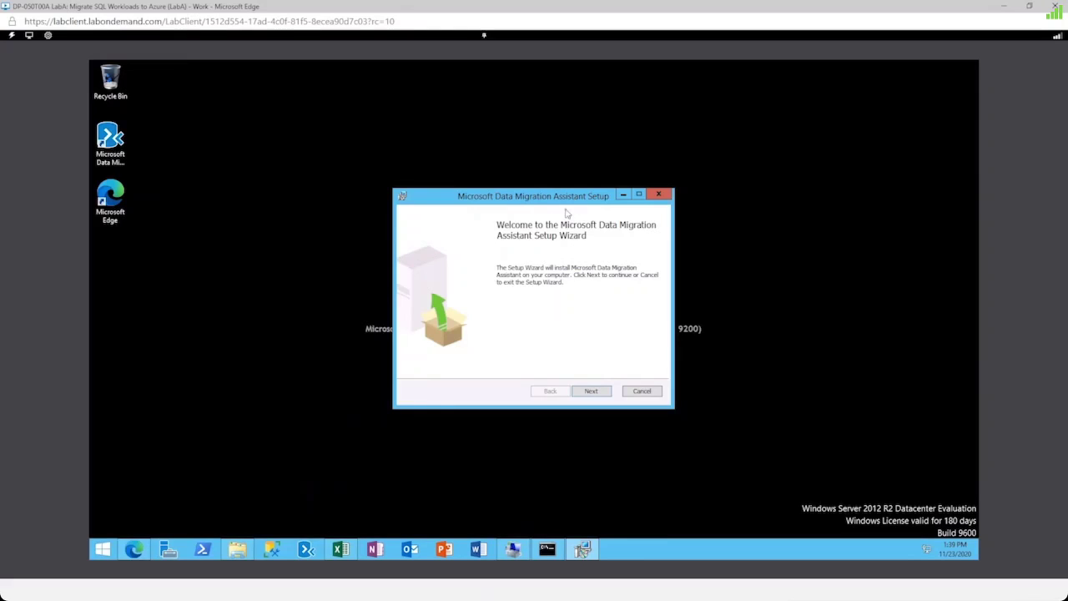
{"action": "left_click", "coordinate": [591, 392]}
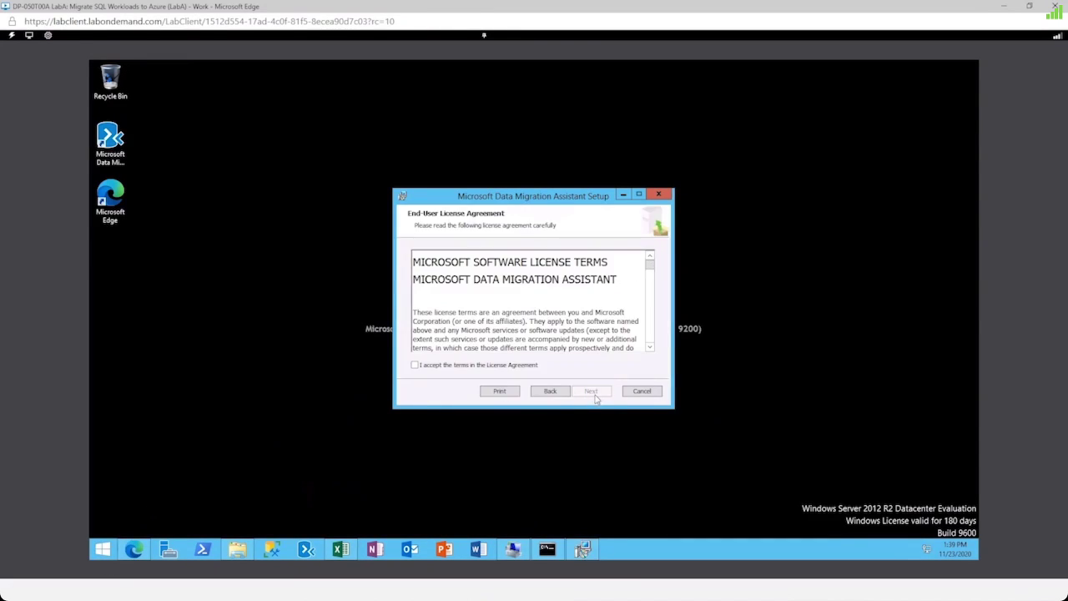
{"action": "left_click", "coordinate": [442, 367]}
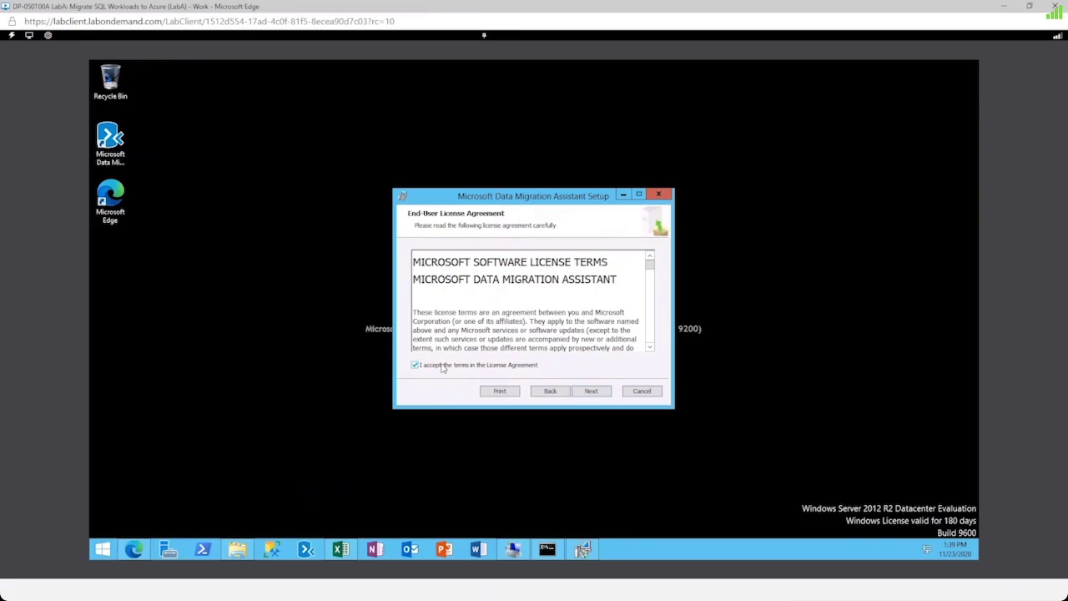
{"action": "left_click", "coordinate": [593, 396]}
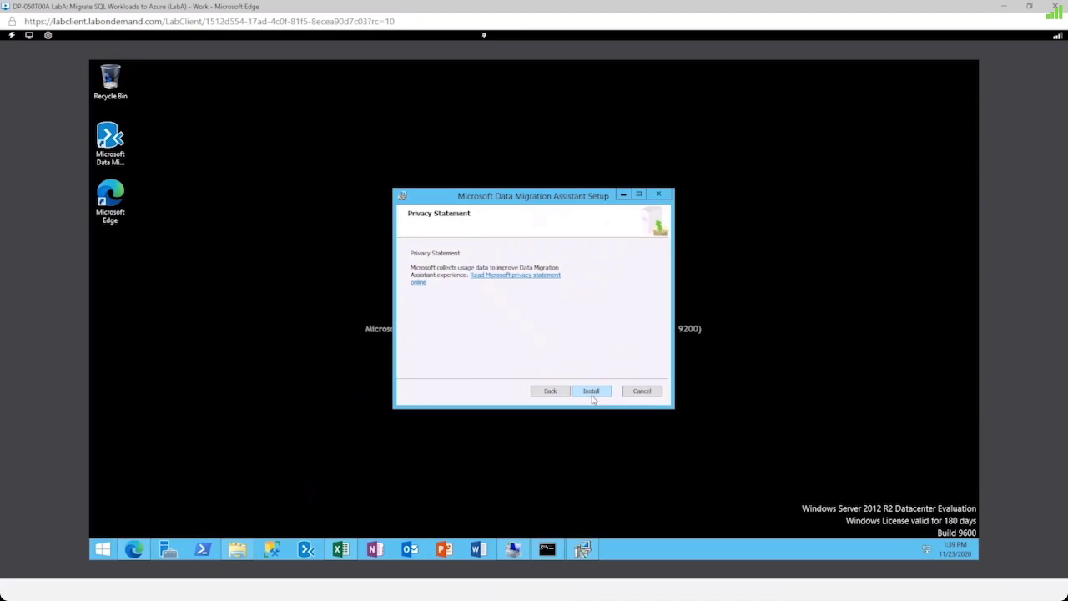
{"action": "left_click", "coordinate": [596, 398]}
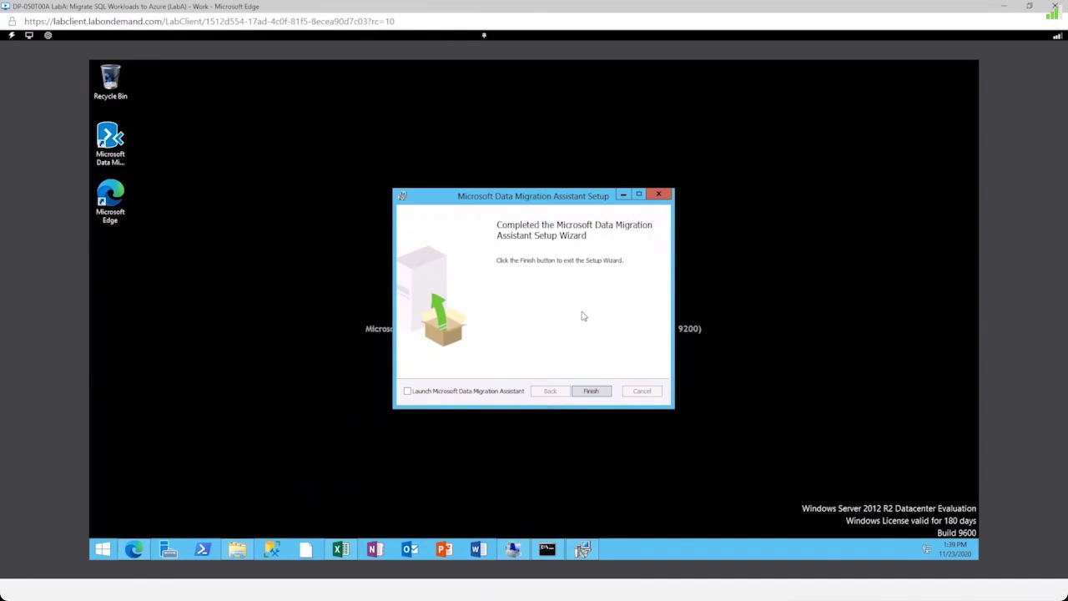
- Finish the setup with the option to launch Data Migration Assistant enabled, and maximize the application window
{"action": "left_click", "coordinate": [407, 392]}
{"action": "left_click", "coordinate": [591, 392]}
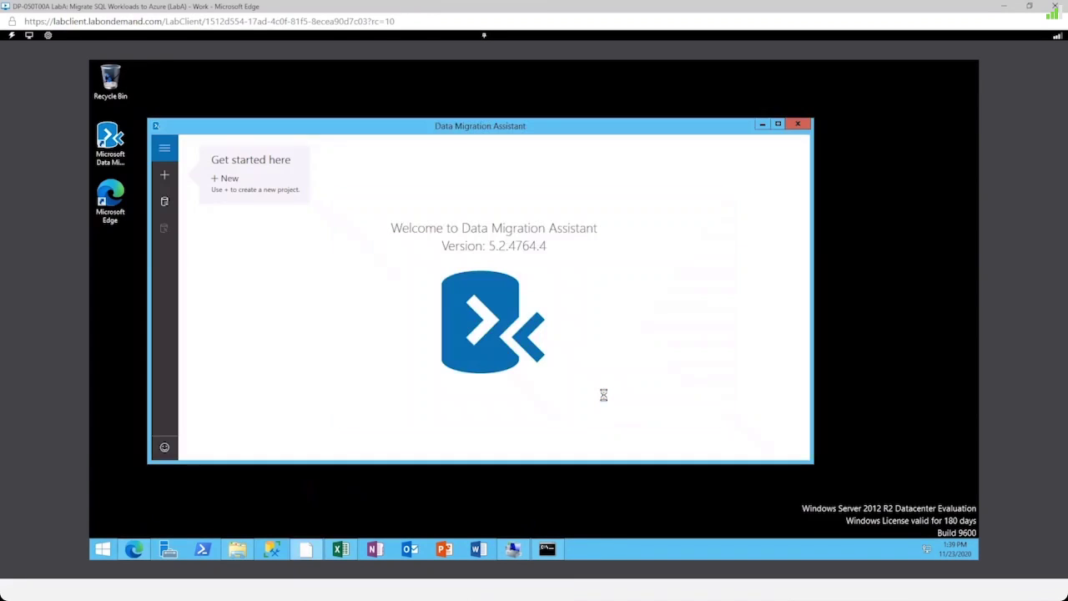
{"action": "left_click", "coordinate": [779, 124]}
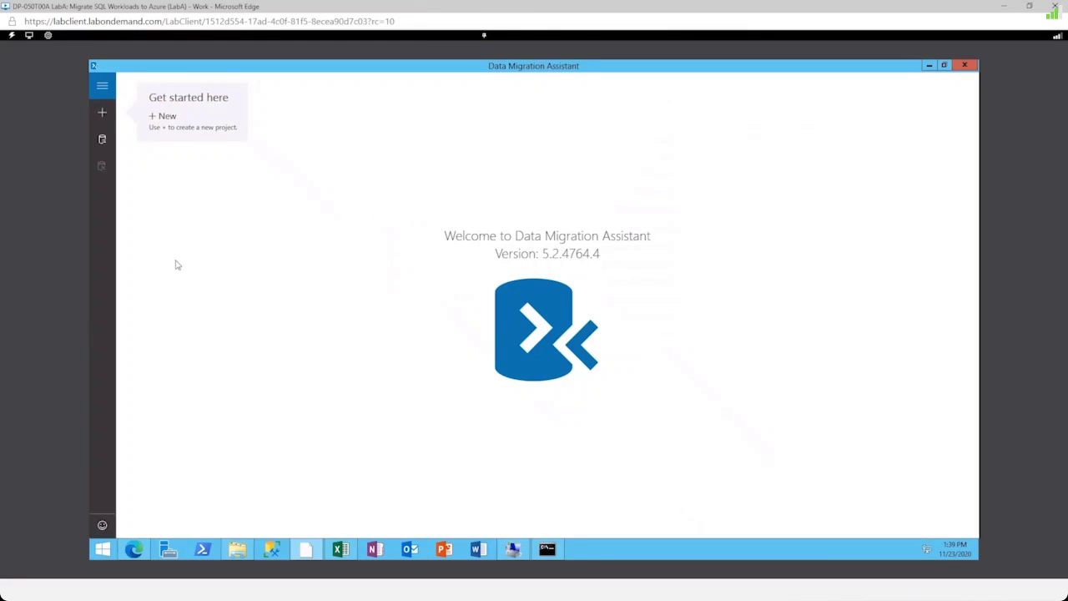
- Create an Assessment project named sqltosqlserver01 for the Database Engine, with SQL Server as source and Azure SQL Database as target
{"action": "left_click", "coordinate": [103, 114]}
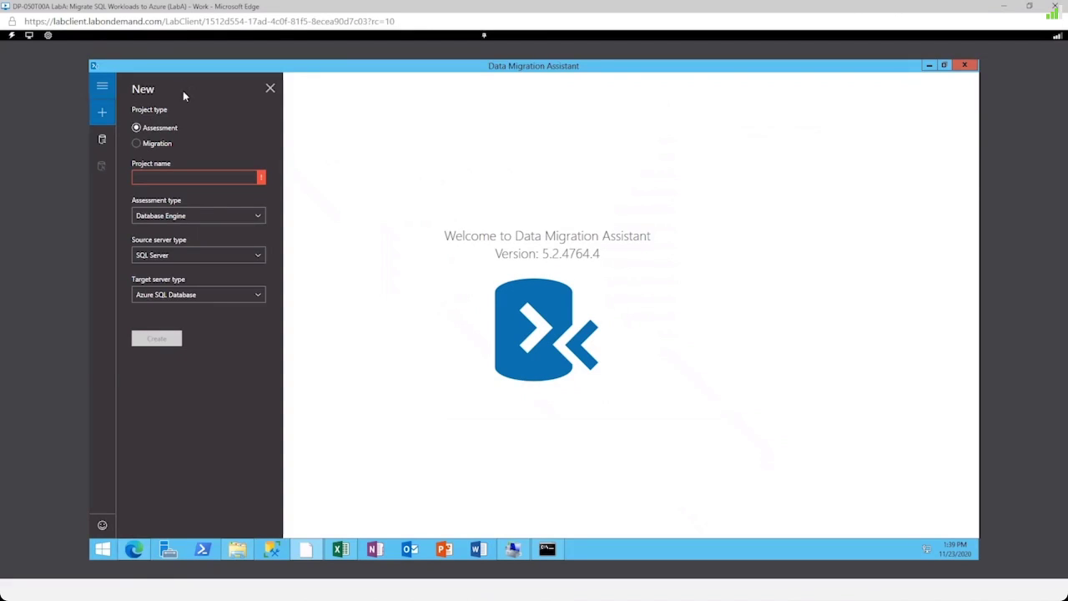
{"action": "left_click", "coordinate": [151, 133]}
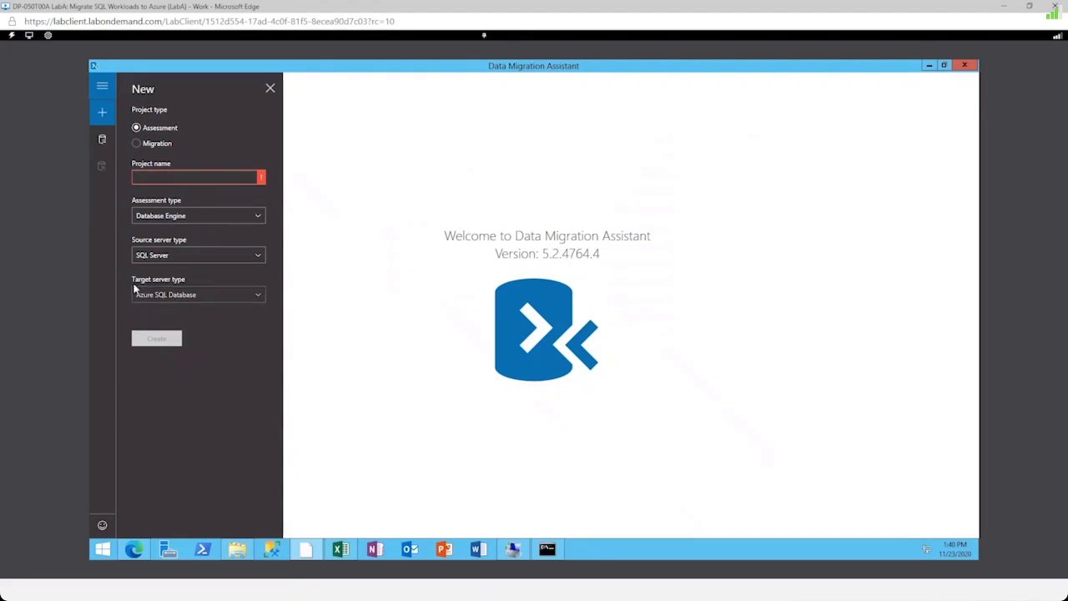
{"action": "left_click", "coordinate": [201, 295]}
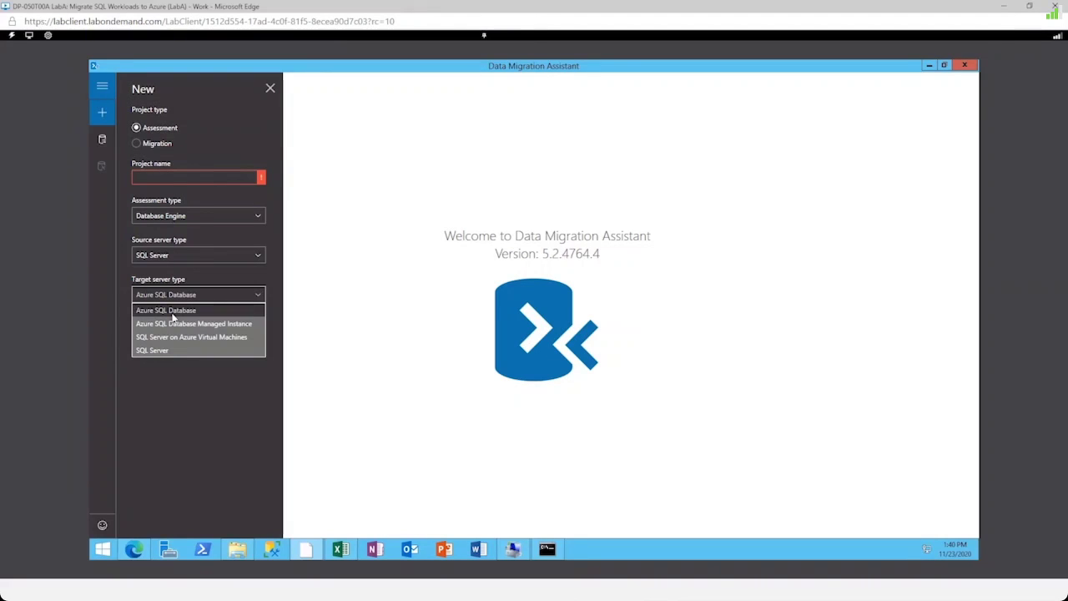
{"action": "left_click", "coordinate": [171, 311]}
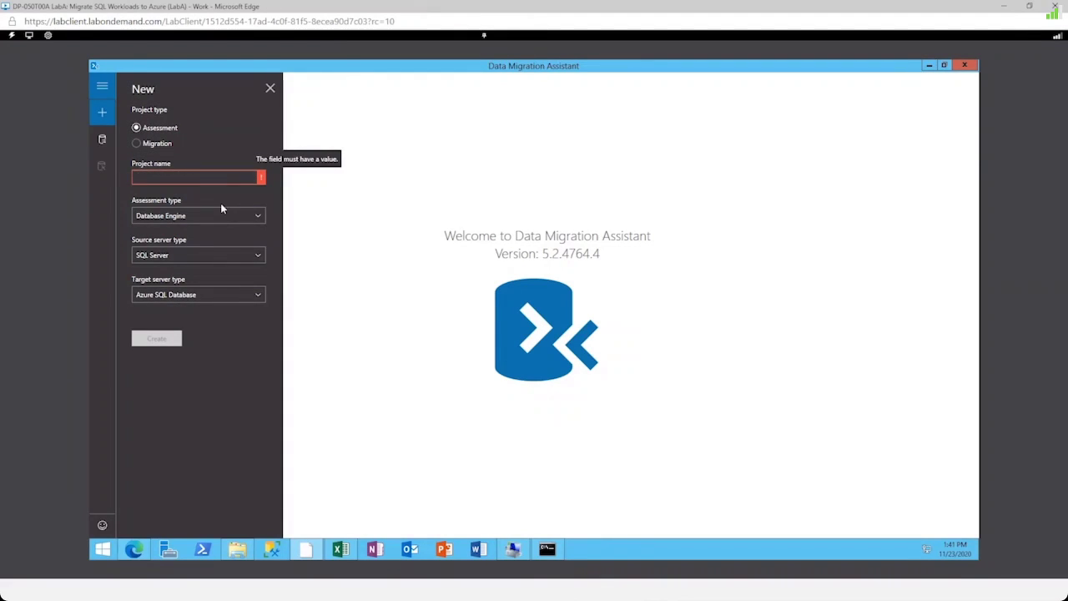
{"action": "type", "text": "sqltosqlserver"}
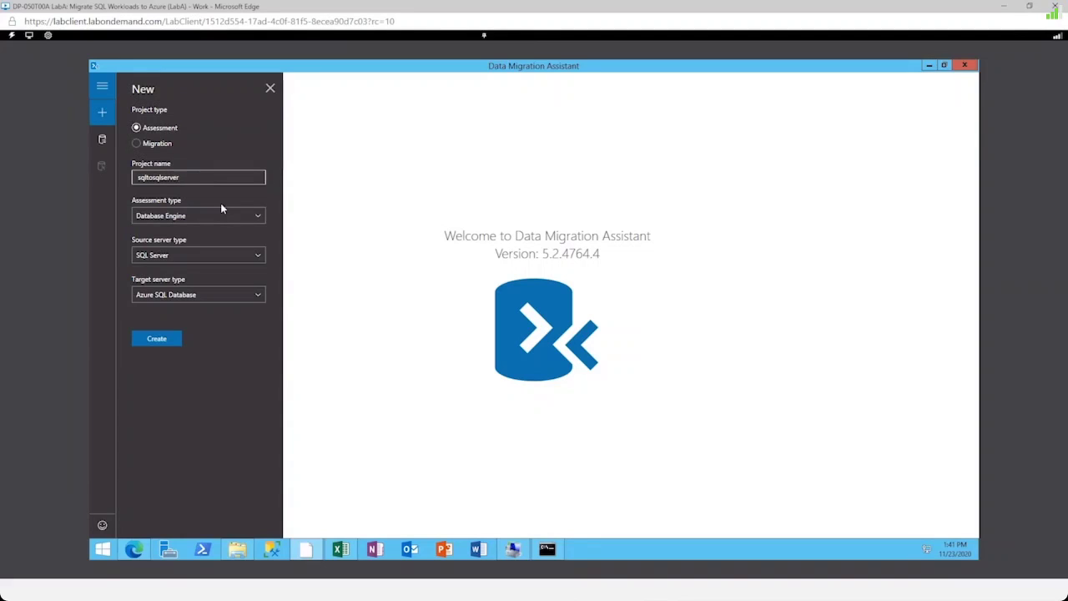
{"action": "type", "text": "01"}
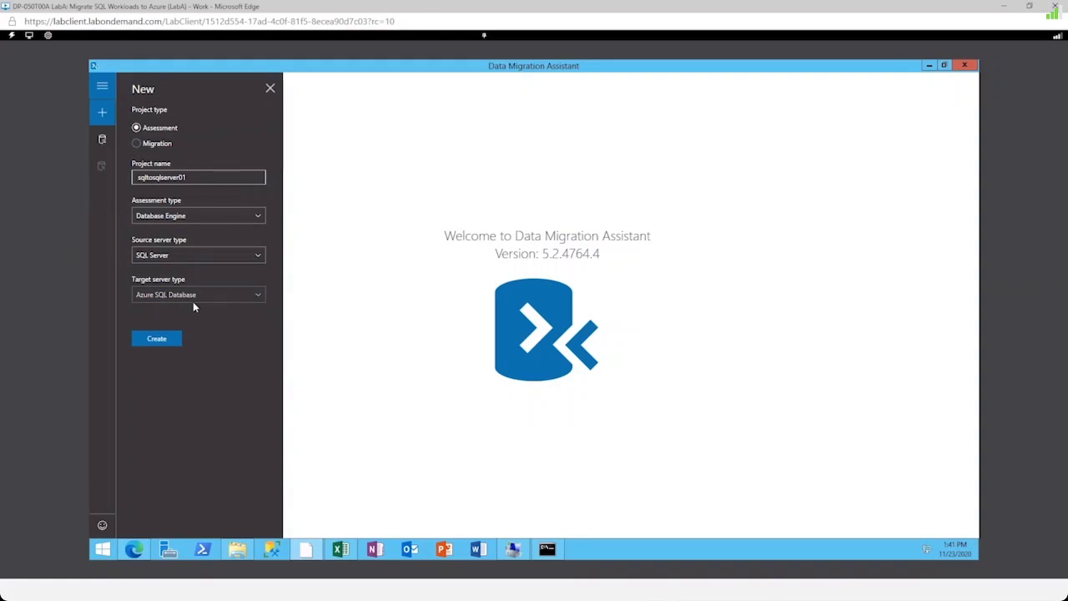
{"action": "left_click", "coordinate": [161, 343]}
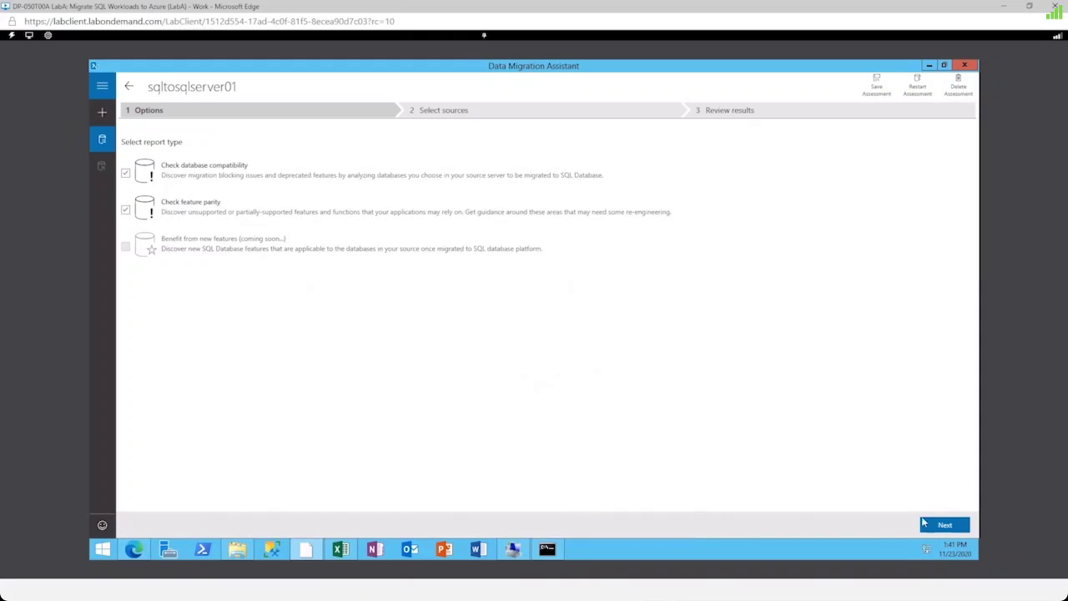
- Keep both report types and connect to server london using Windows Authentication with Encrypt connection turned off
{"action": "left_click", "coordinate": [928, 525]}
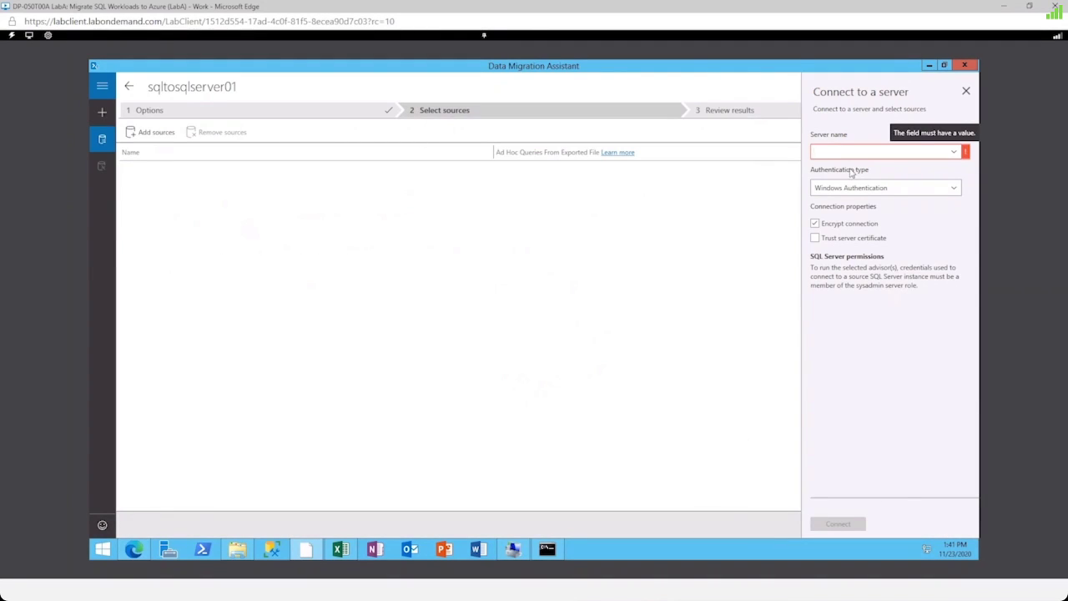
{"action": "left_click", "coordinate": [909, 155]}
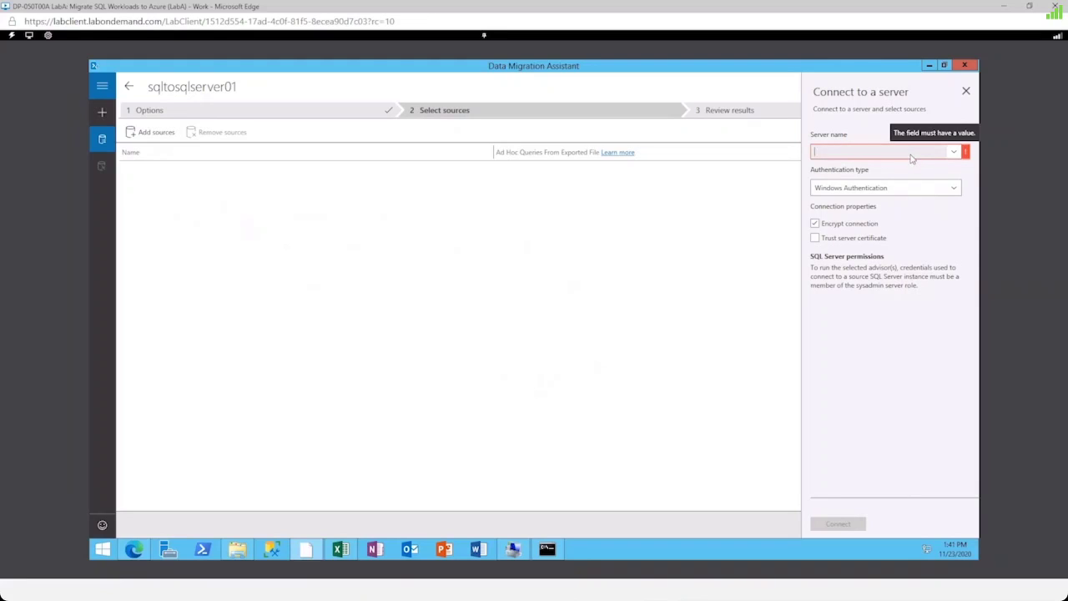
{"action": "type", "text": "l"}
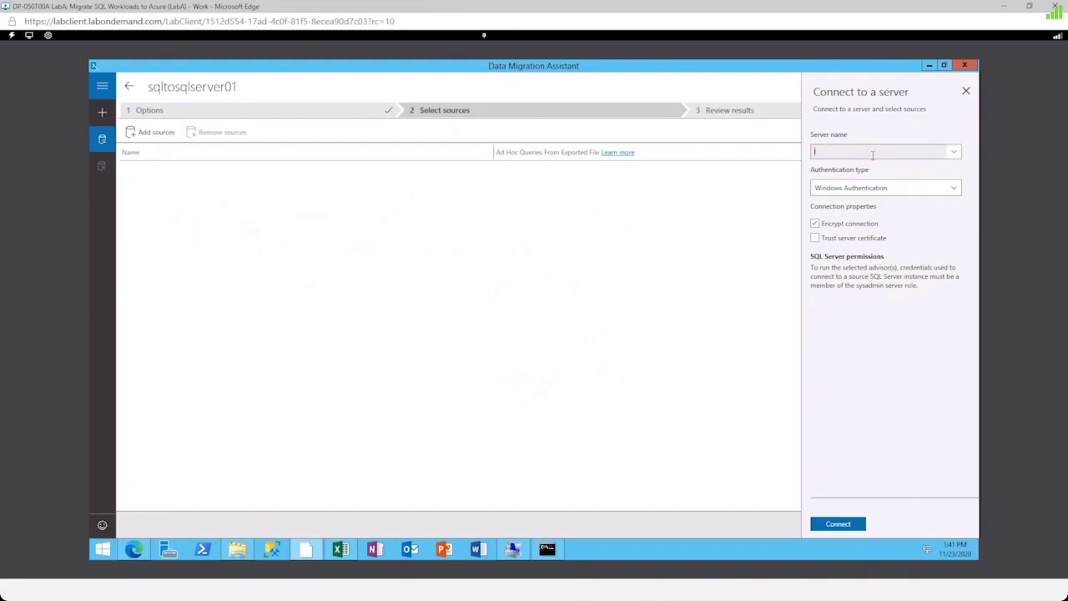
{"action": "type", "text": "ondon"}
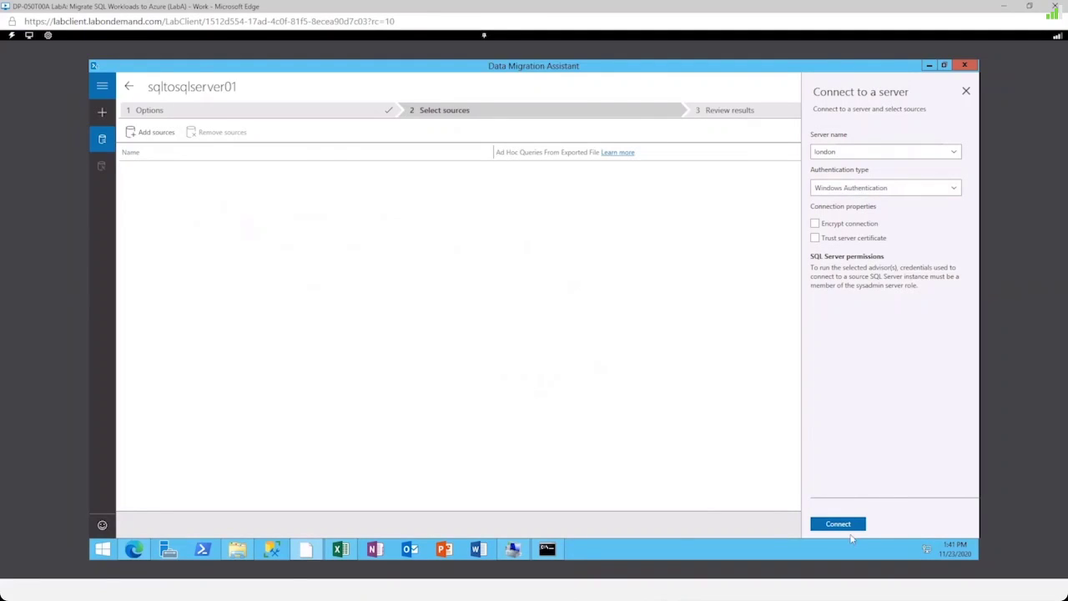
{"action": "left_click", "coordinate": [851, 524]}
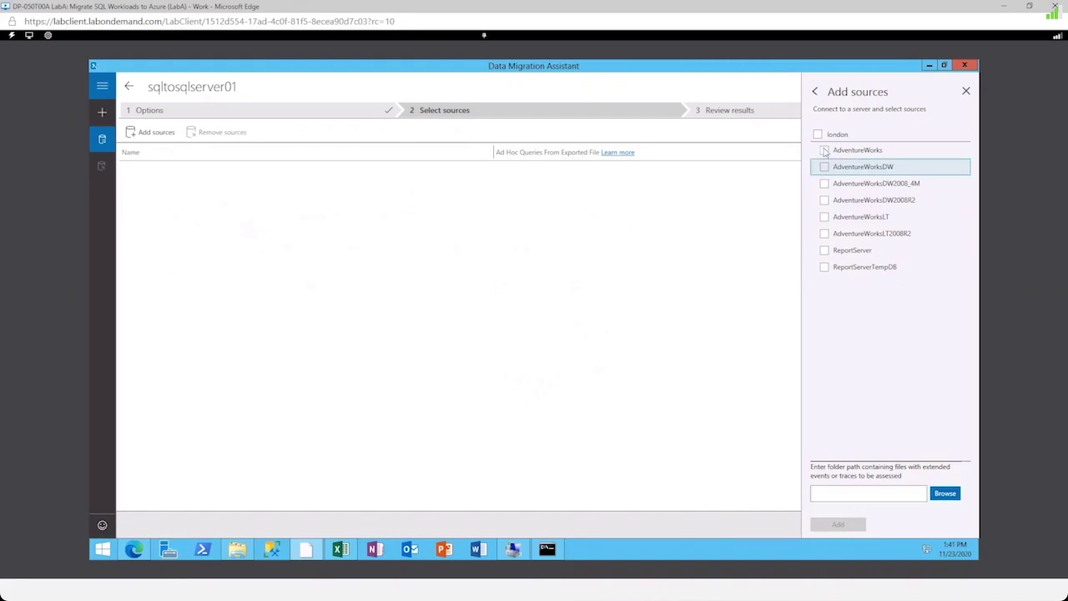
- Add all databases on the london server as assessment sources and start the assessment
{"action": "left_click", "coordinate": [819, 136]}
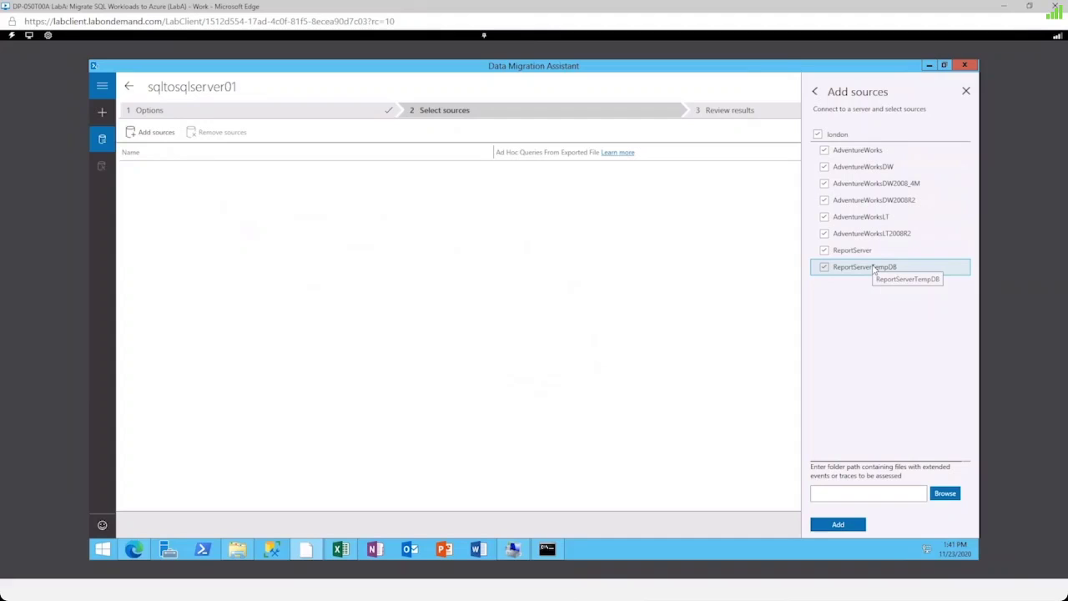
{"action": "left_click", "coordinate": [853, 531]}
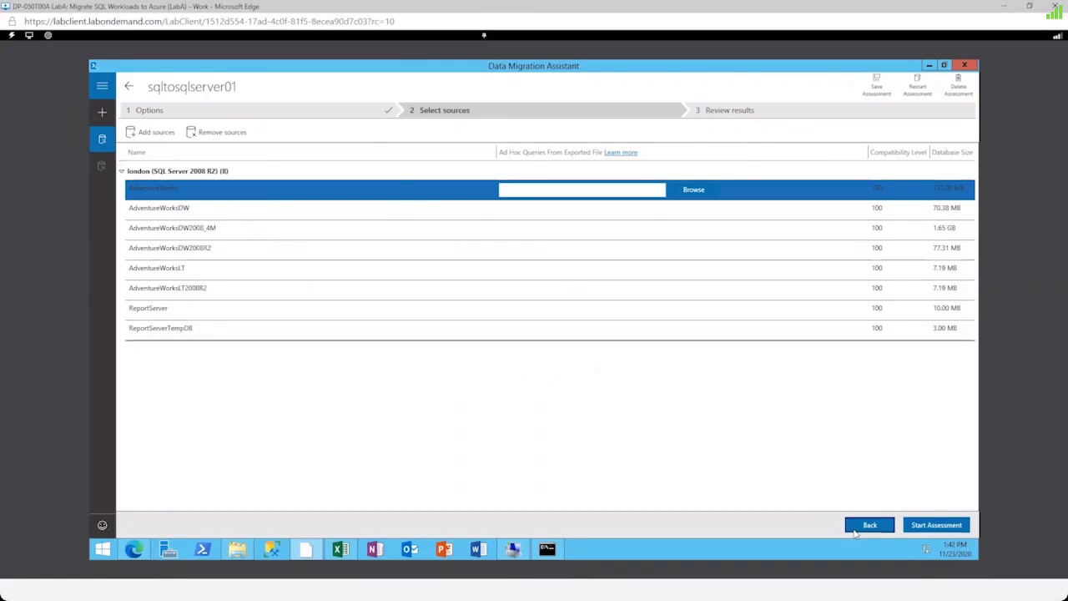
{"action": "left_click", "coordinate": [941, 528]}
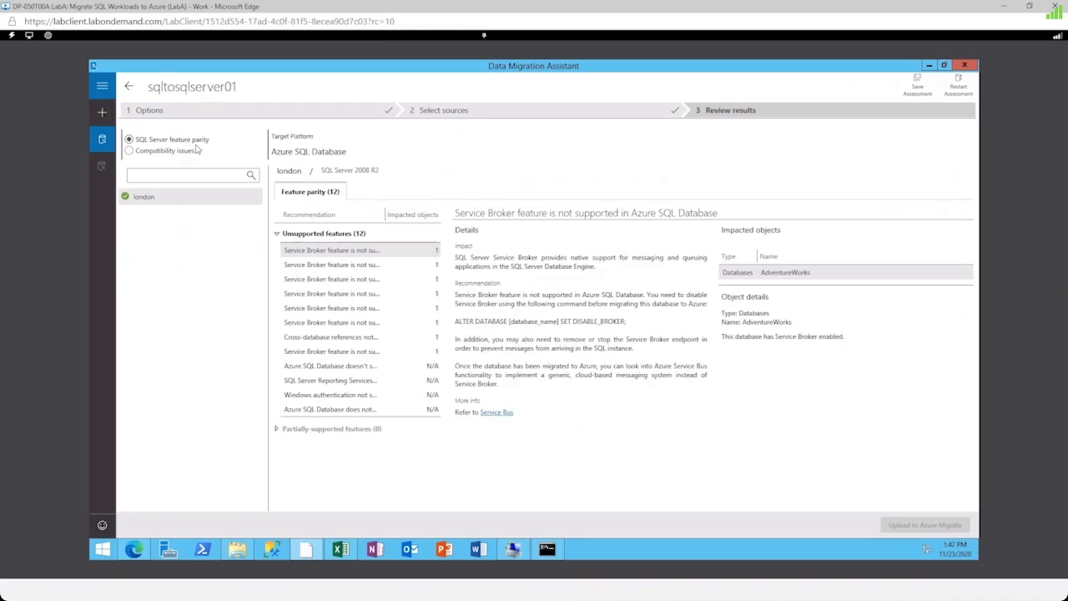
- Review the assessment's compatibility issues per database and its SQL Server feature parity results, dismissing the calendar appointment window
{"action": "left_click", "coordinate": [130, 151]}
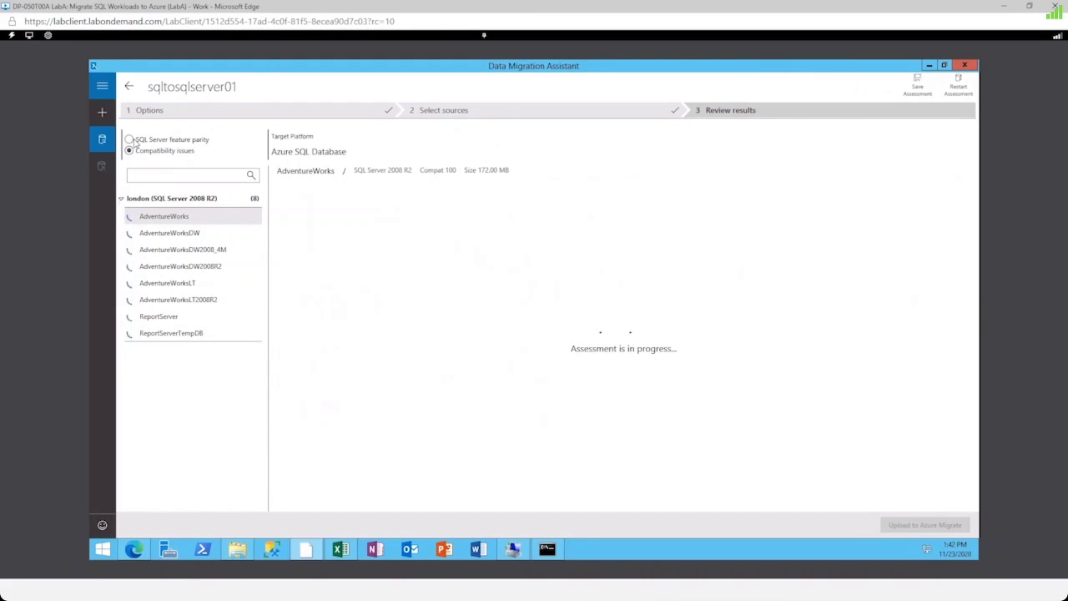
{"action": "left_click", "coordinate": [130, 141]}
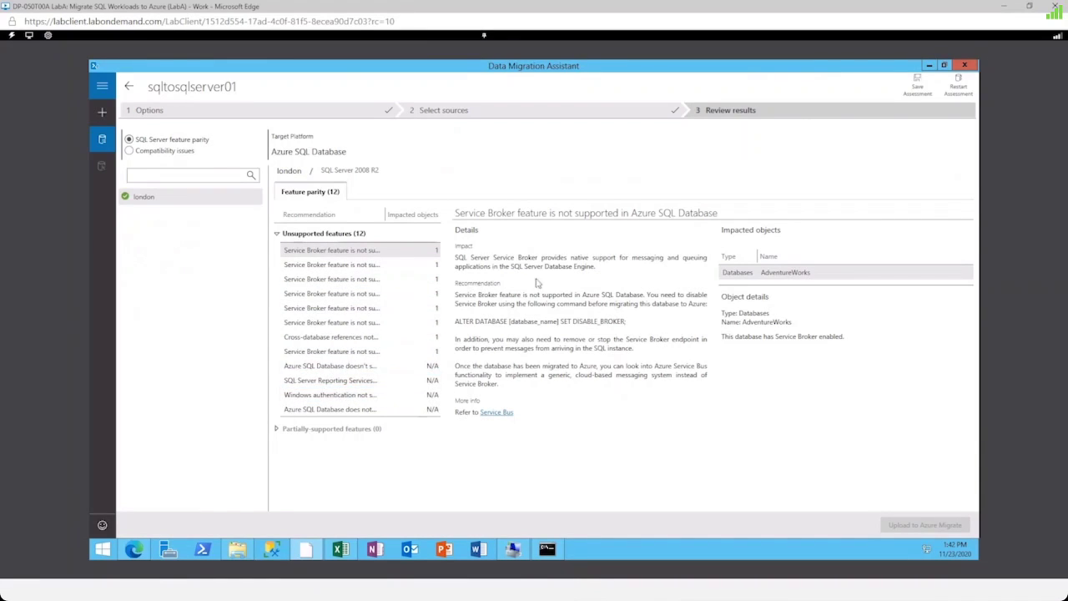
{"action": "left_click", "coordinate": [130, 151]}
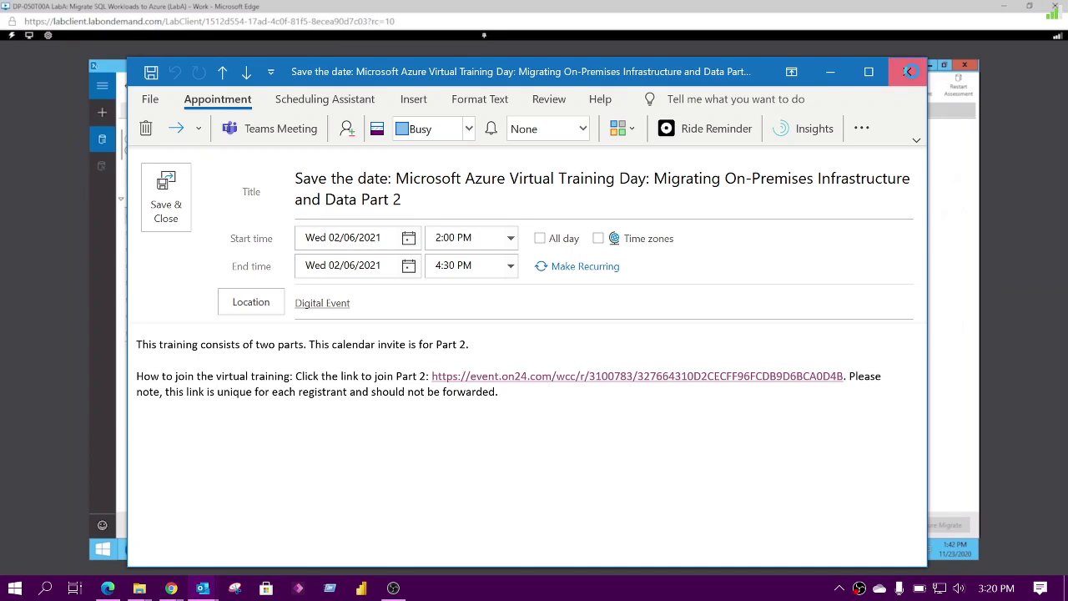
{"action": "left_click", "coordinate": [907, 71]}
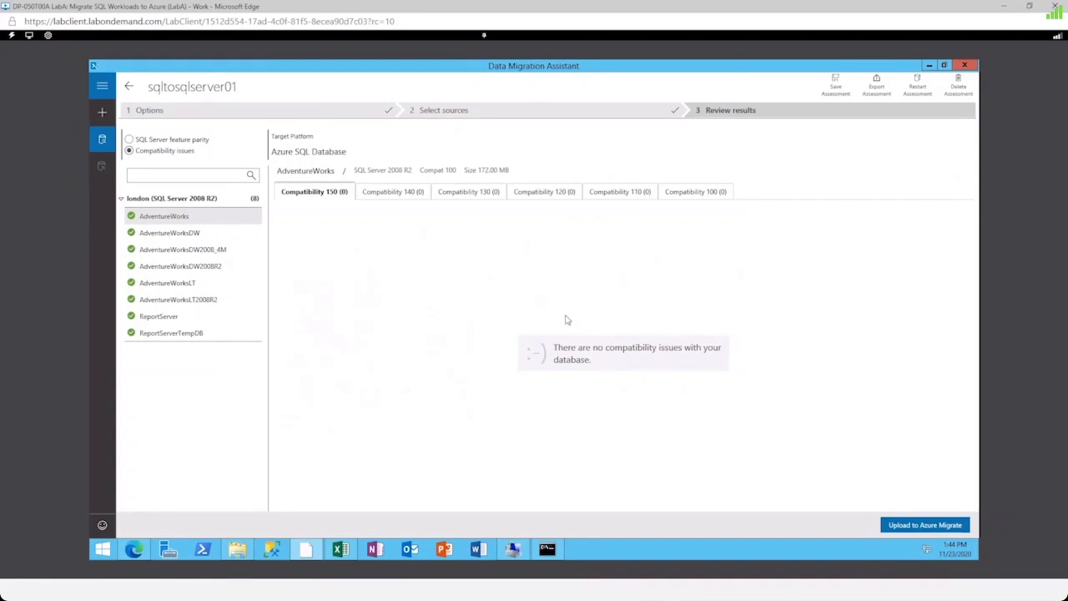
{"action": "left_click", "coordinate": [226, 247]}
{"action": "left_click", "coordinate": [186, 215]}
{"action": "left_click", "coordinate": [130, 140]}
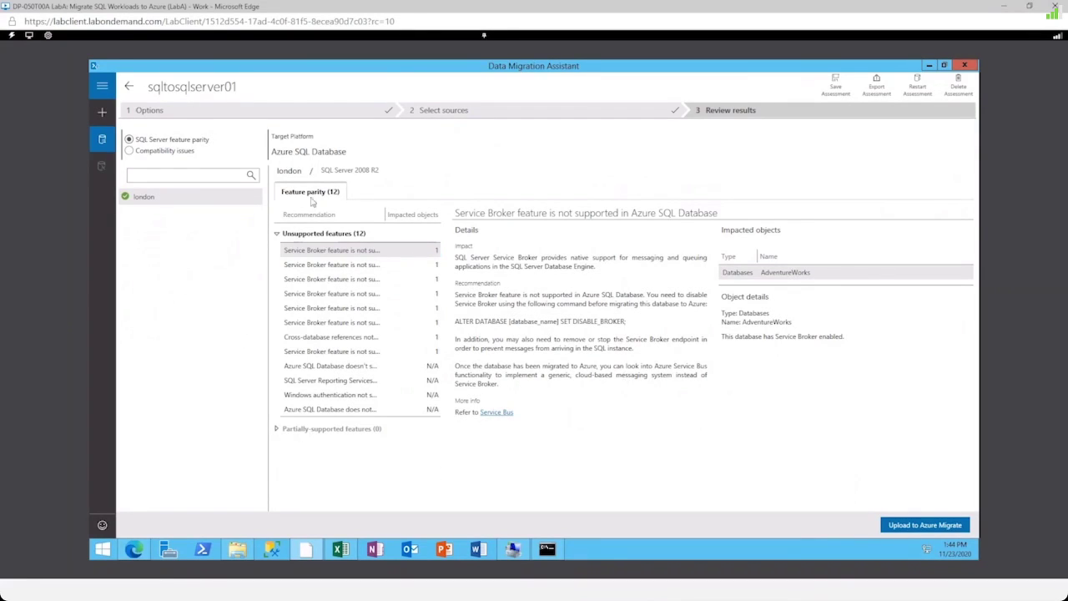
- Create an Assessment project named sqltosqlvm for the Database Engine, with SQL Server as source and SQL Server on Azure Virtual Machines as target
{"action": "left_click", "coordinate": [103, 112]}
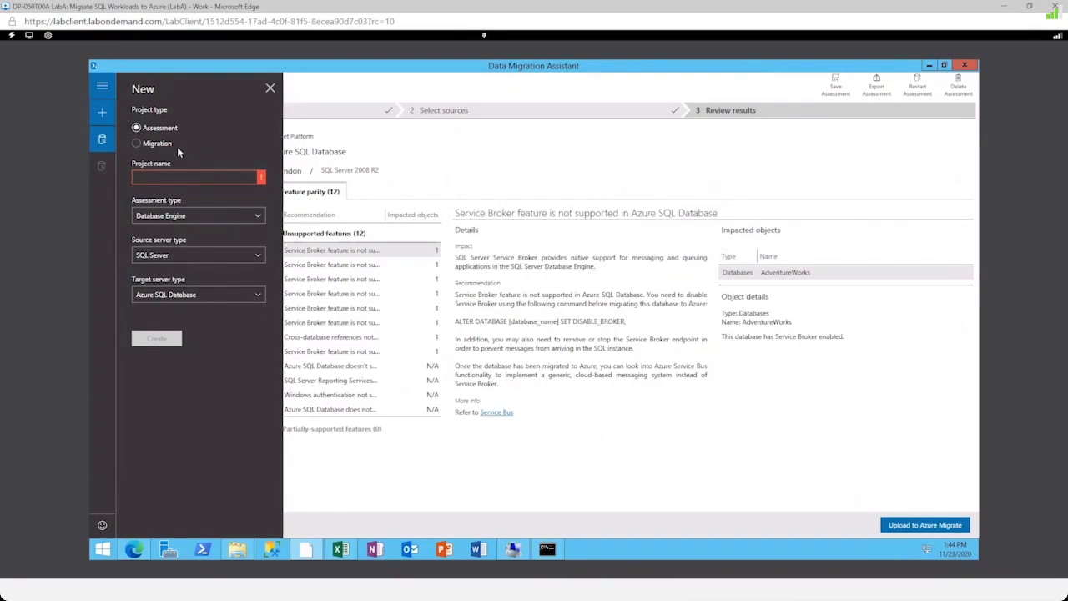
{"action": "left_click", "coordinate": [221, 175]}
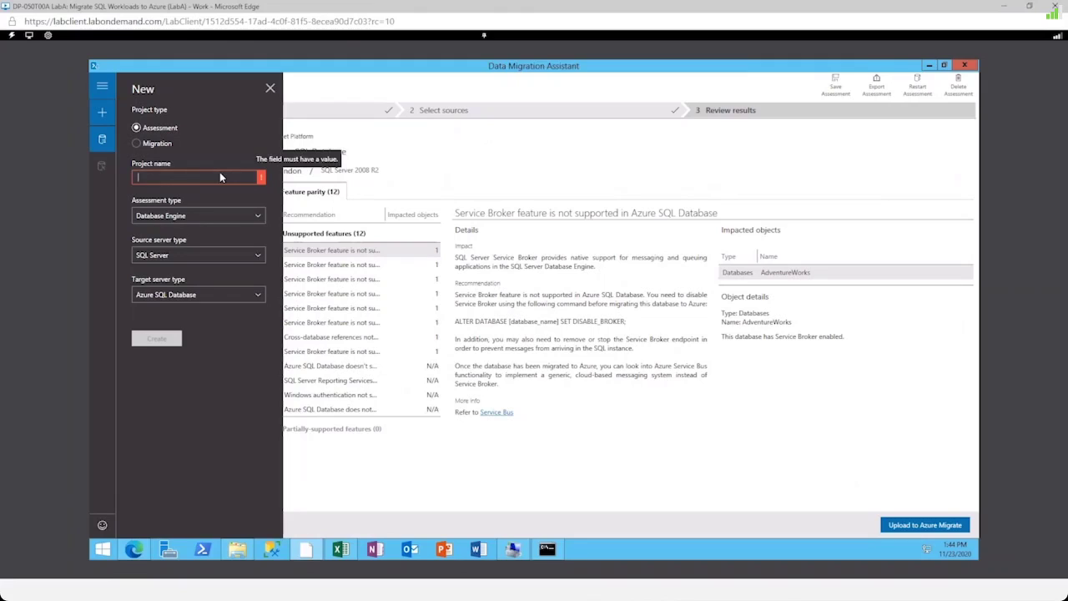
{"action": "type", "text": "sql"}
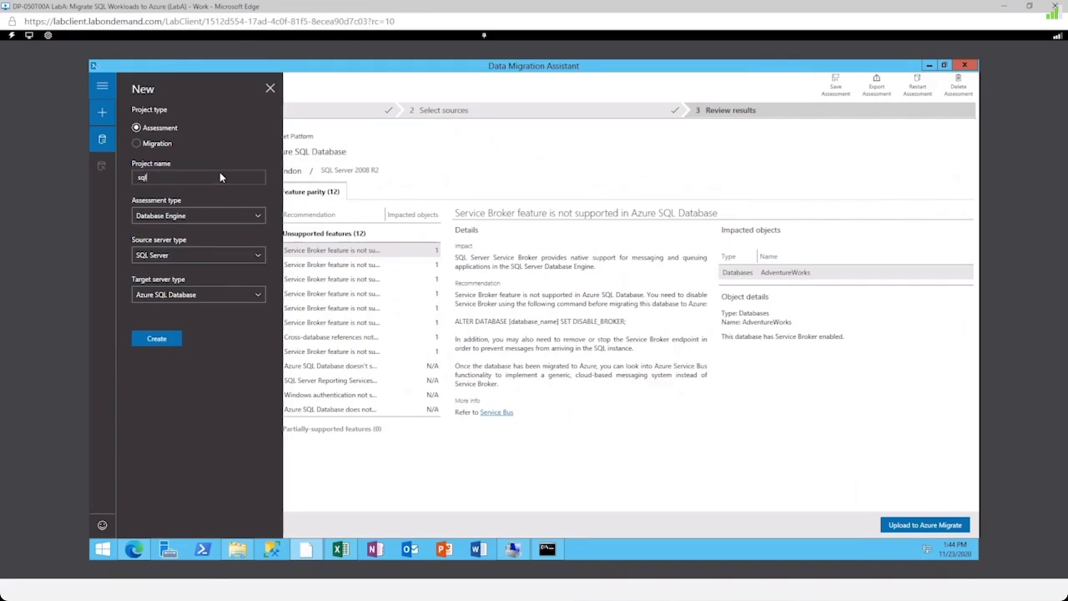
{"action": "type", "text": "ti=osql"}
{"action": "key", "text": "BackSpace"}
{"action": "key", "text": "BackSpace"}
{"action": "key", "text": "BackSpace"}
{"action": "key", "text": "BackSpace"}
{"action": "key", "text": "BackSpace"}
{"action": "key", "text": "BackSpace"}
{"action": "key", "text": "BackSpace"}
{"action": "type", "text": "tosqlvm"}
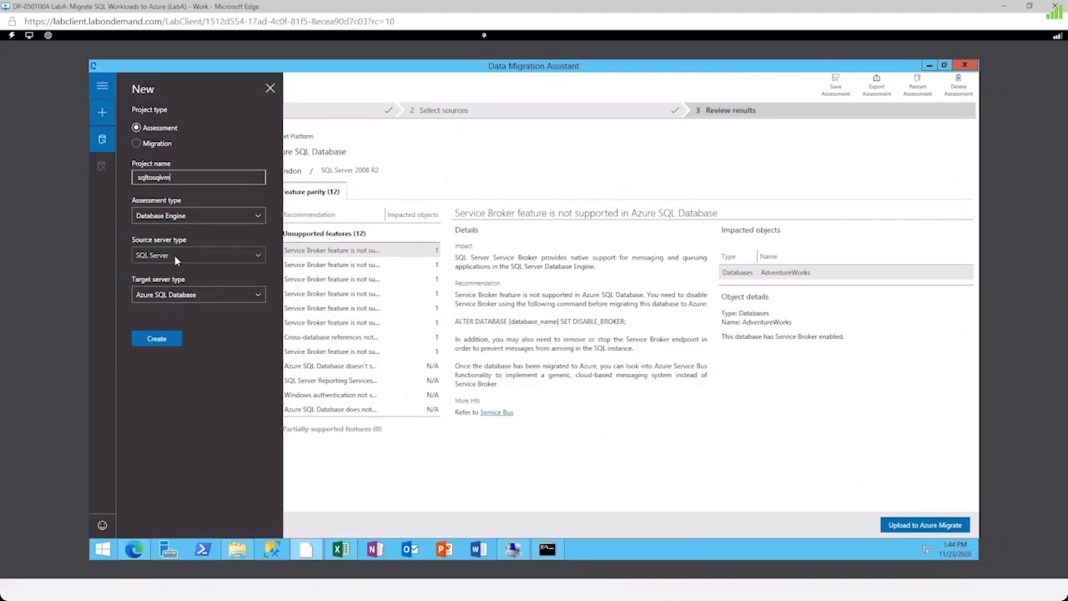
{"action": "left_click", "coordinate": [185, 295]}
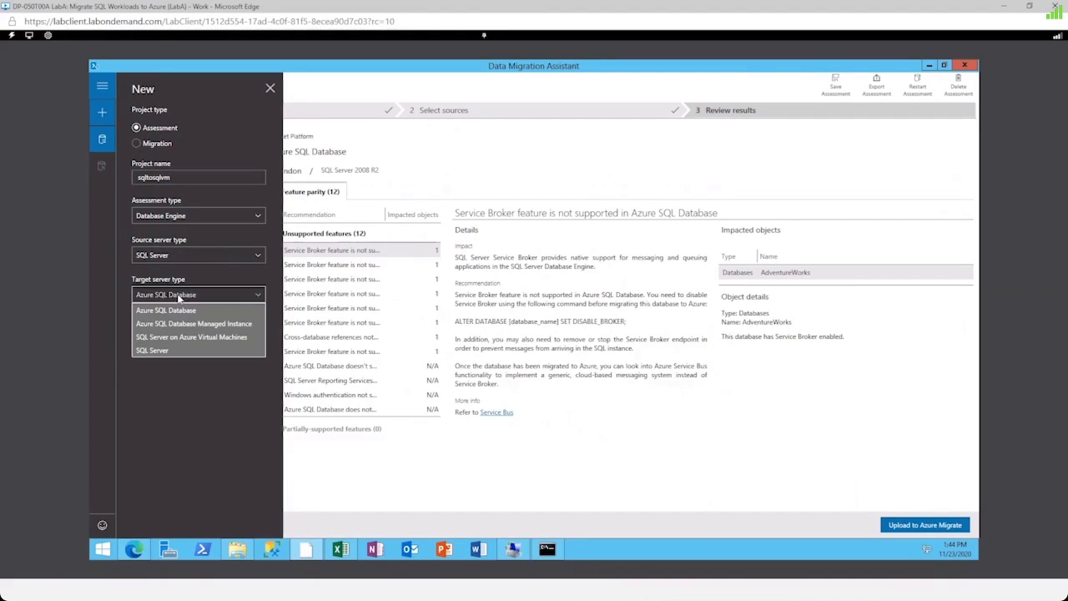
{"action": "left_click", "coordinate": [223, 338]}
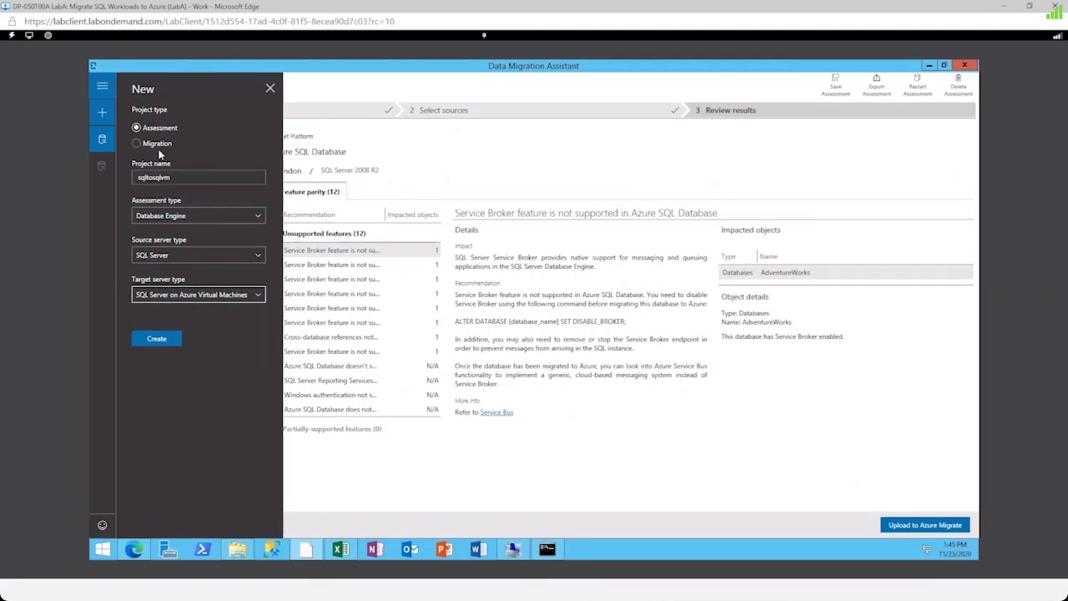
{"action": "left_click", "coordinate": [159, 339]}
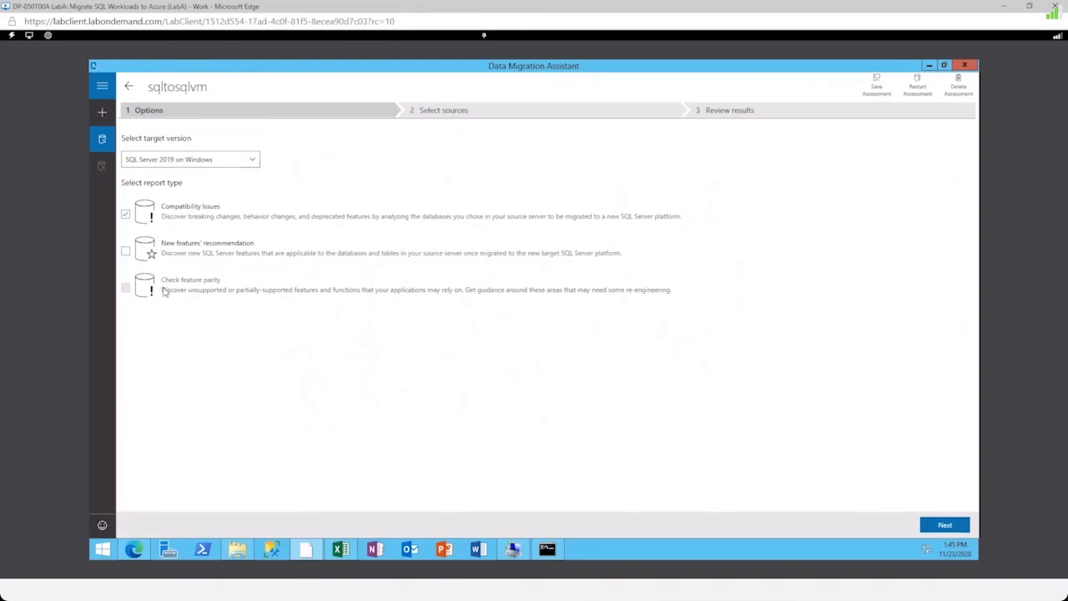
- Keep the SQL Server 2019 on Windows target and Compatibility Issues report, add all databases from server london, and start the assessment
{"action": "left_click", "coordinate": [945, 525]}
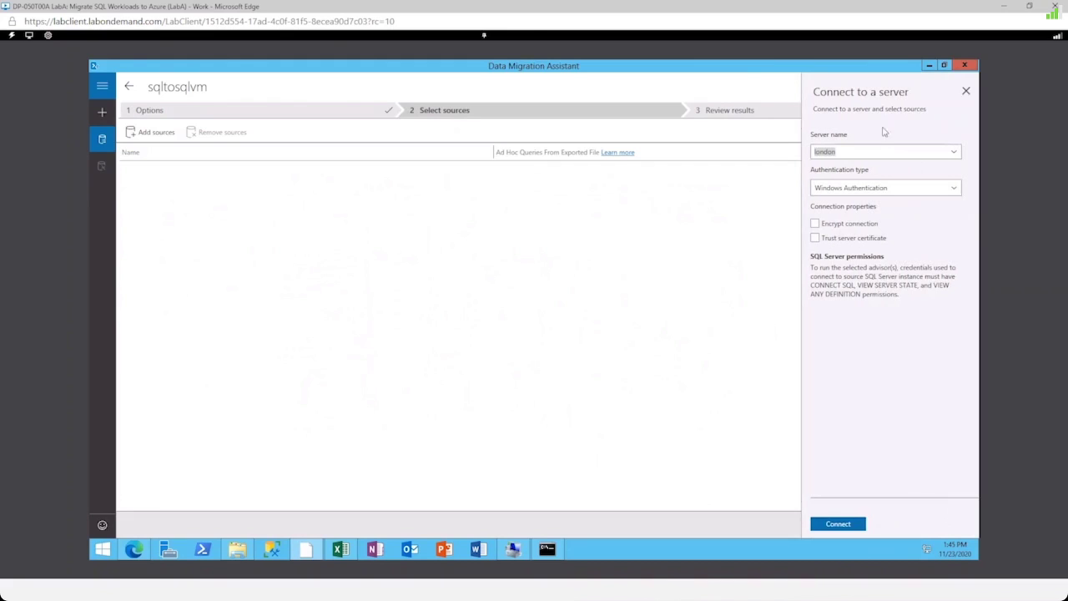
{"action": "left_click", "coordinate": [848, 523]}
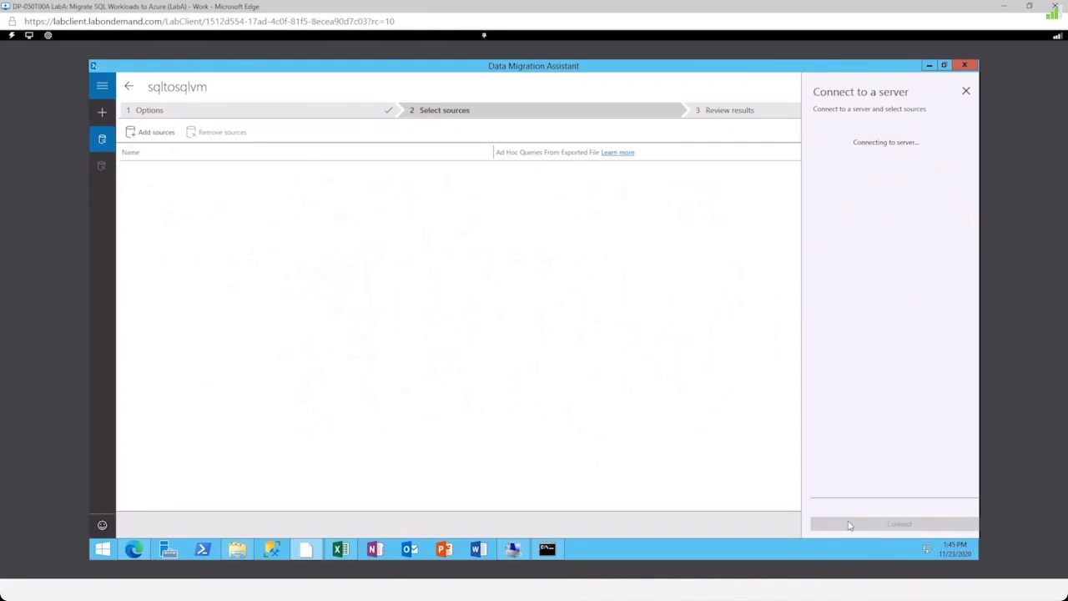
{"action": "left_click", "coordinate": [818, 135]}
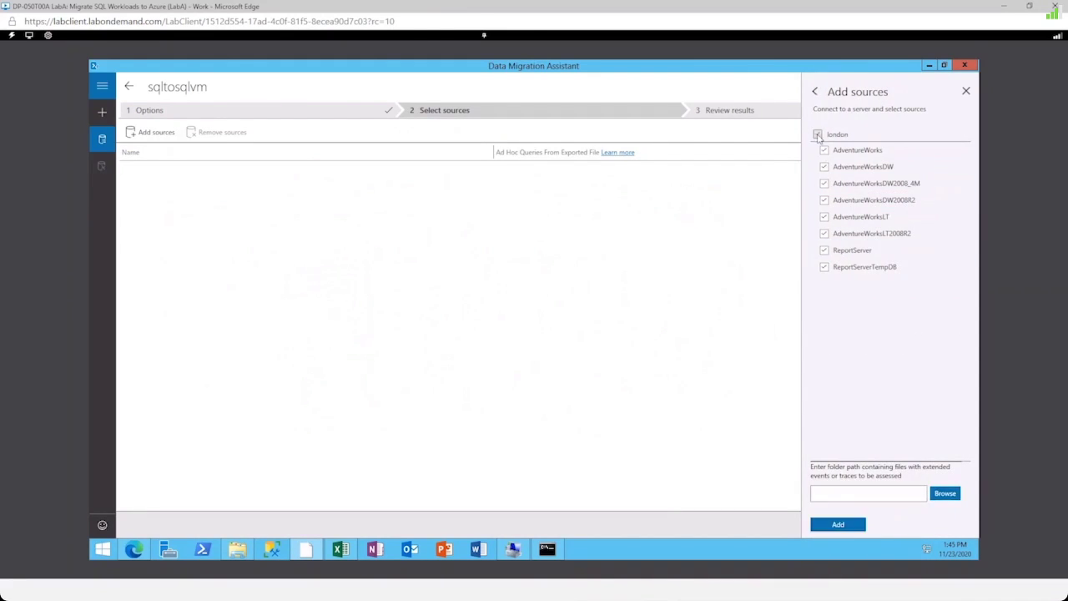
{"action": "left_click", "coordinate": [848, 526]}
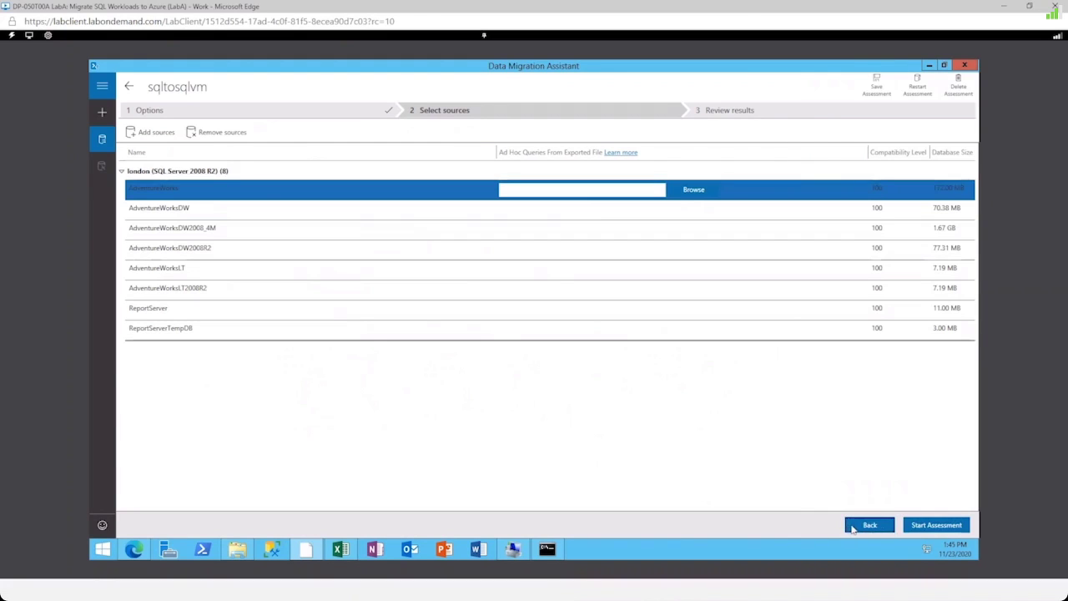
{"action": "left_click", "coordinate": [941, 528]}
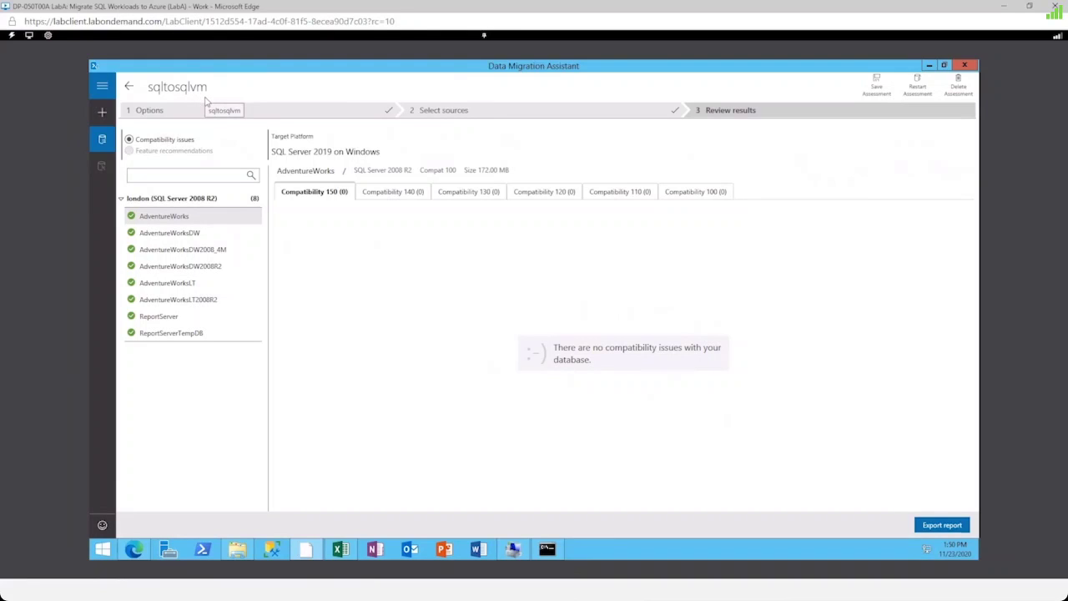
- Create an Assessment project named sqltosqlmi with SQL Server as source and Azure SQL Database Managed Instance as target
{"action": "left_click", "coordinate": [107, 117]}
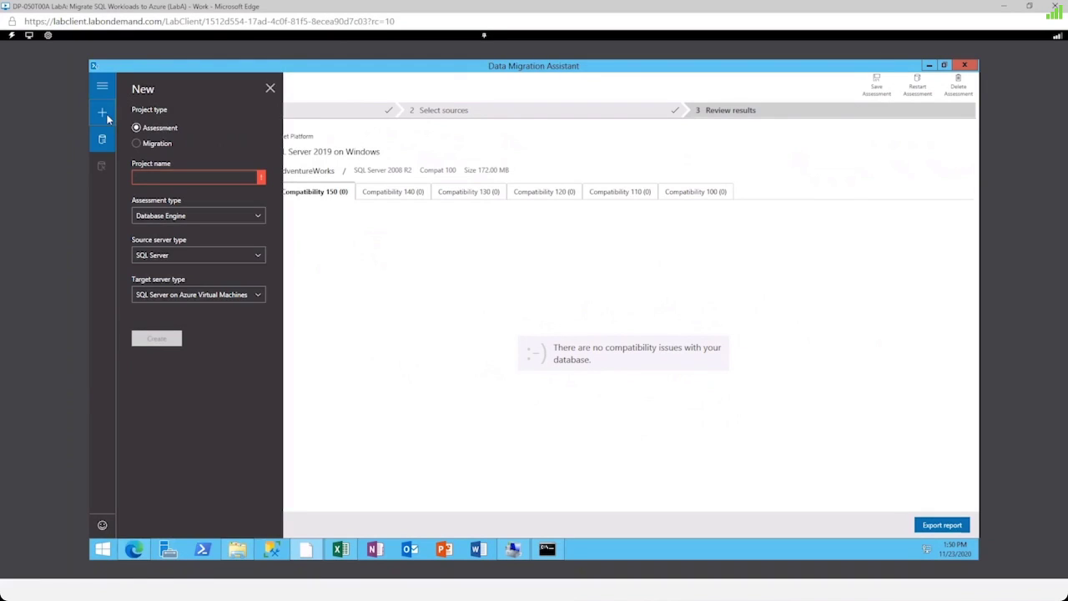
{"action": "left_click", "coordinate": [176, 174]}
{"action": "type", "text": "s"}
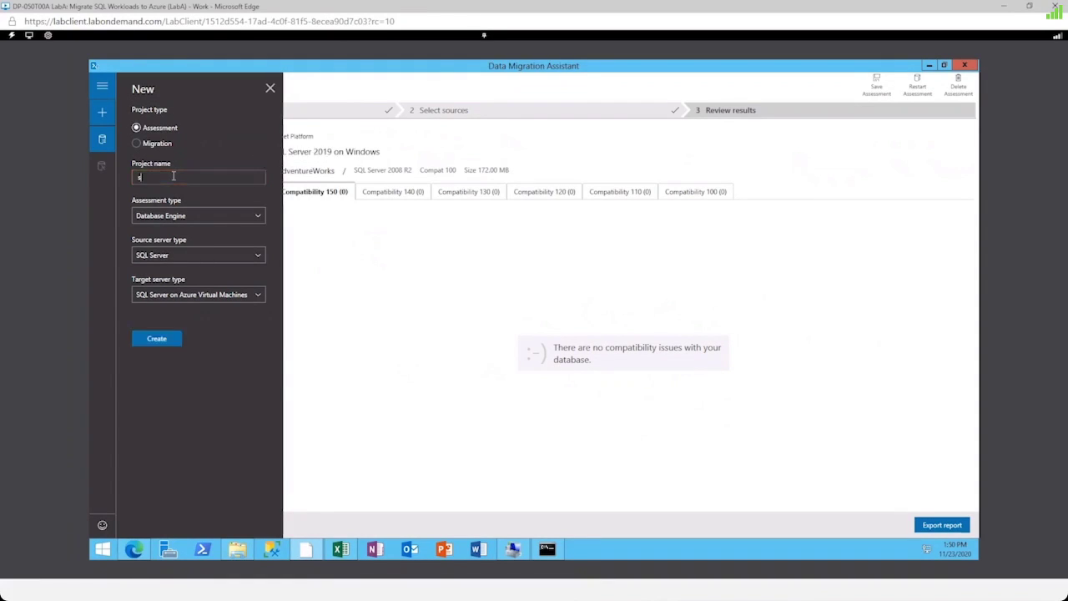
{"action": "type", "text": "qltosqlmi"}
{"action": "left_click", "coordinate": [248, 297]}
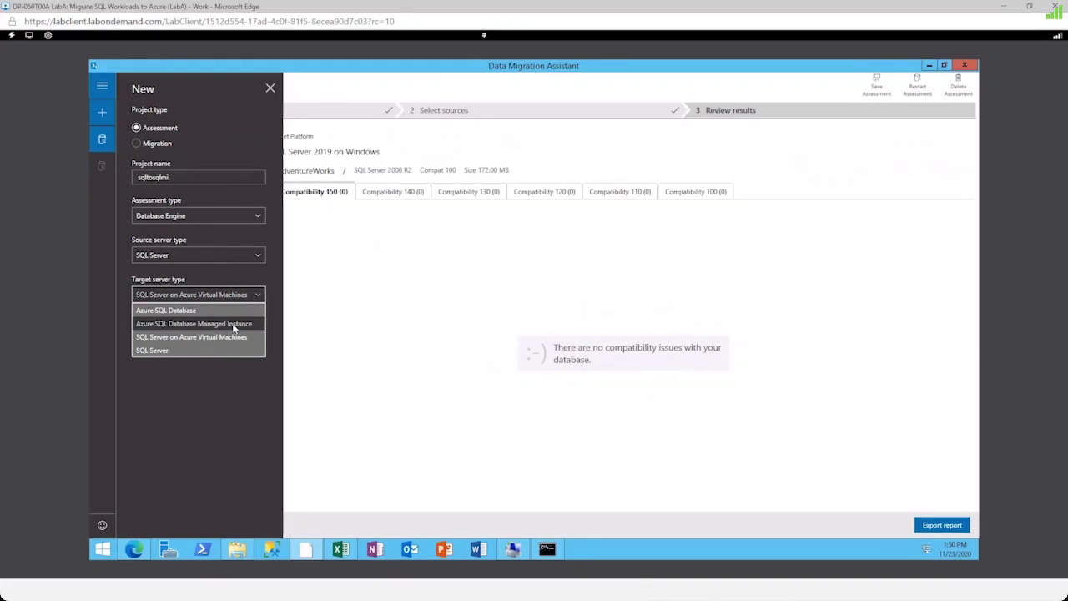
{"action": "left_click", "coordinate": [233, 326]}
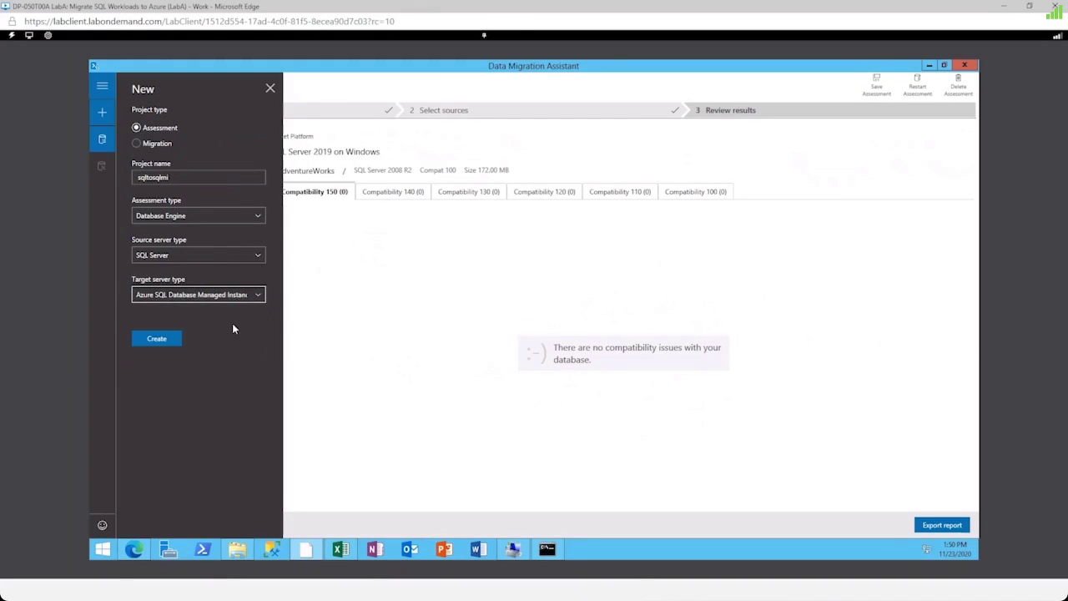
{"action": "left_click", "coordinate": [163, 341]}
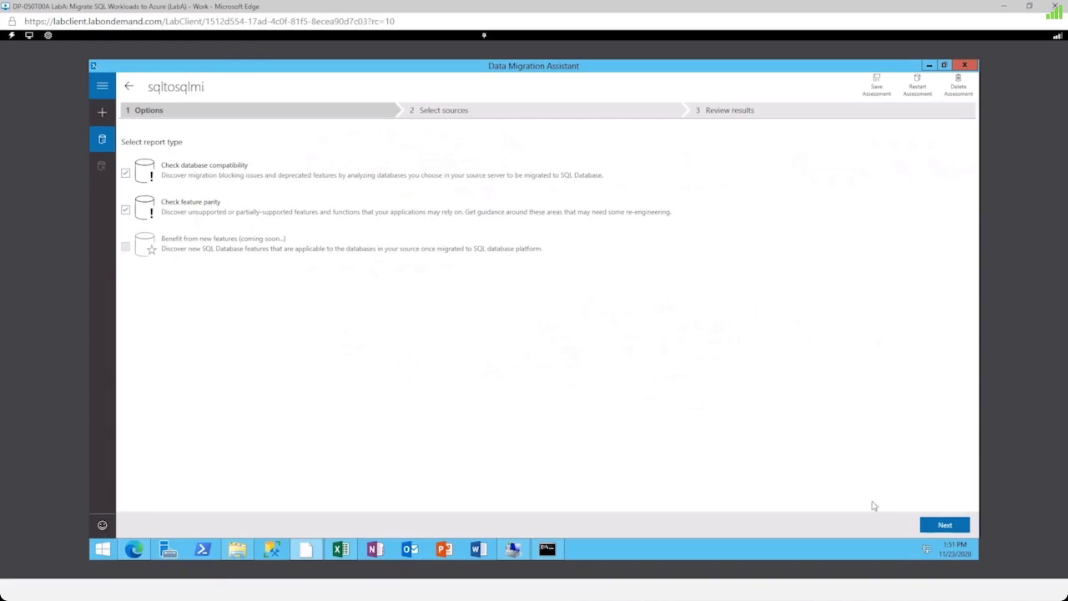
- Assess all databases on server london with both report types, and review the compatibility issues and SQL Server feature parity results
{"action": "left_click", "coordinate": [960, 531]}
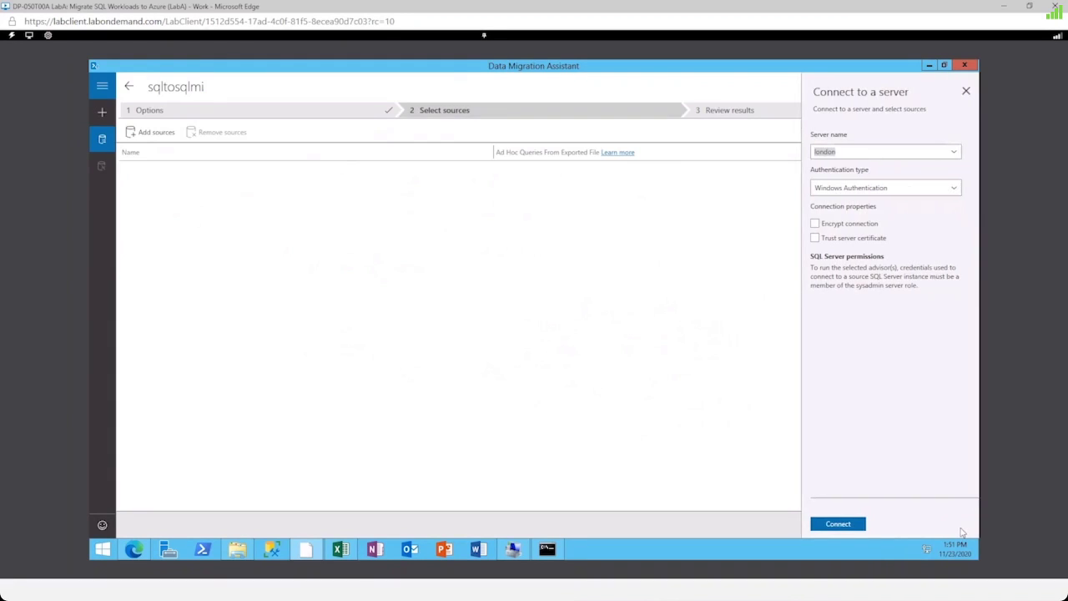
{"action": "left_click", "coordinate": [838, 528]}
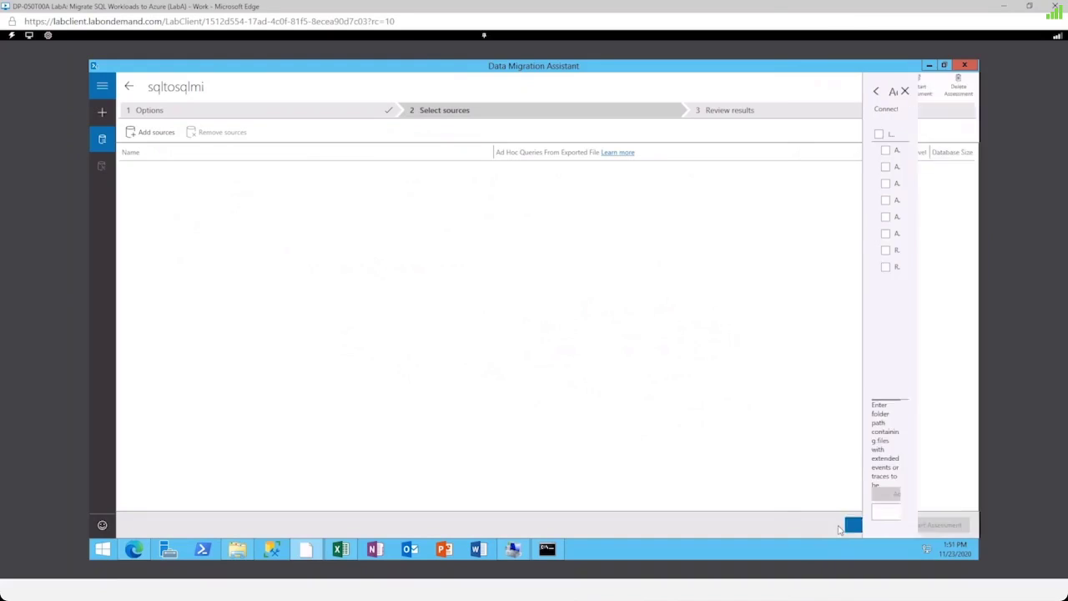
{"action": "left_click", "coordinate": [818, 134]}
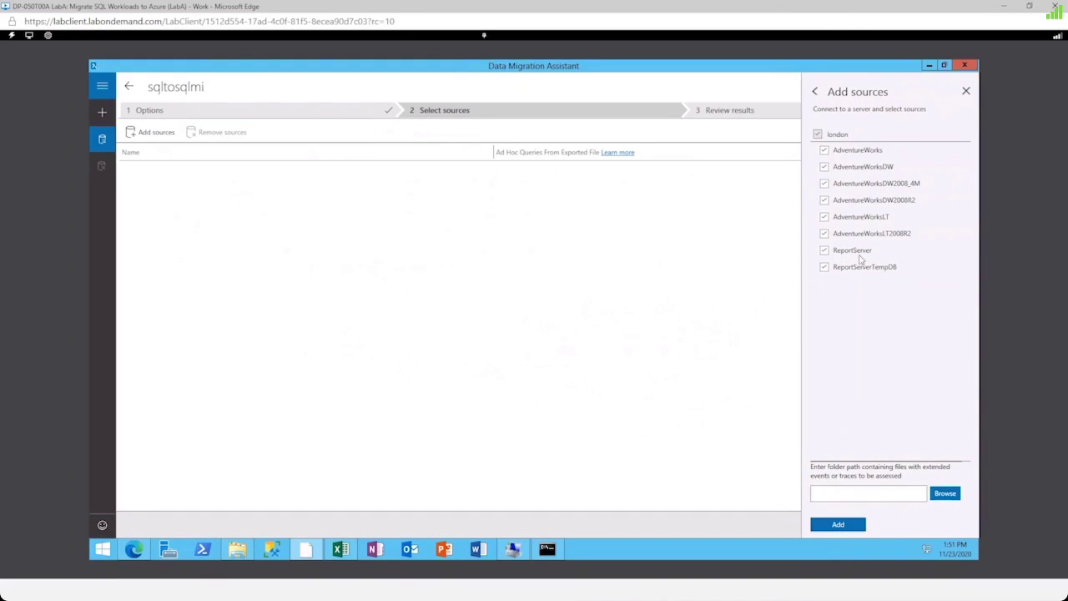
{"action": "left_click", "coordinate": [855, 526]}
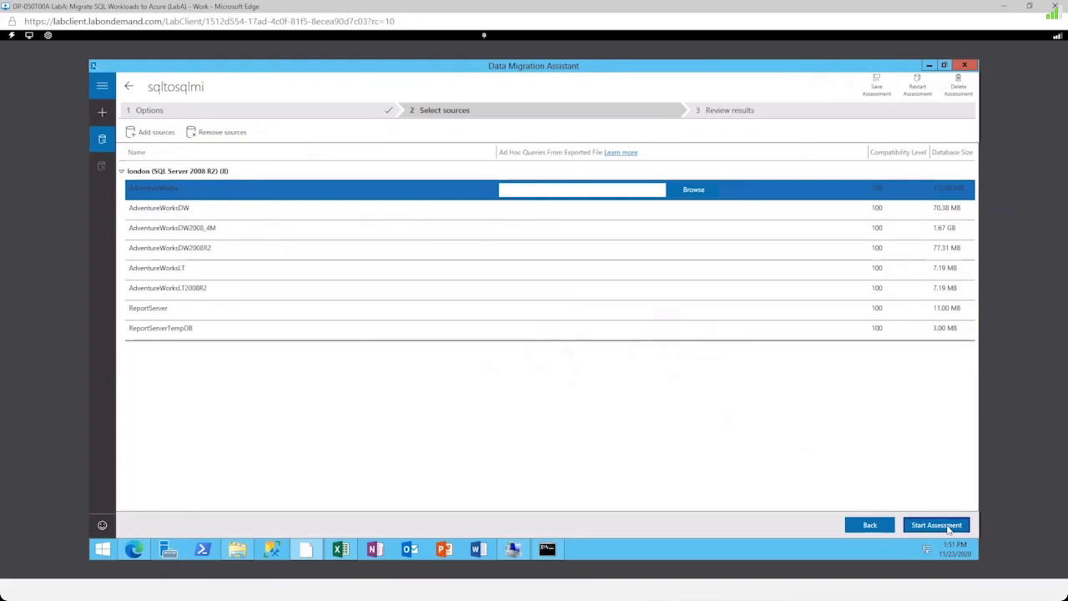
{"action": "left_click", "coordinate": [949, 526]}
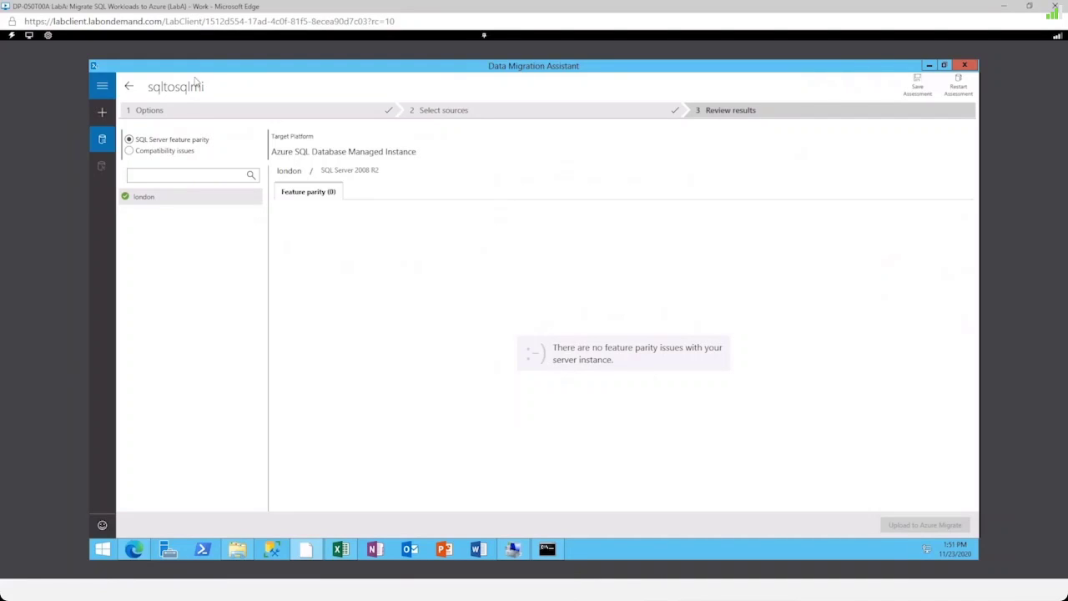
{"action": "left_click", "coordinate": [129, 151]}
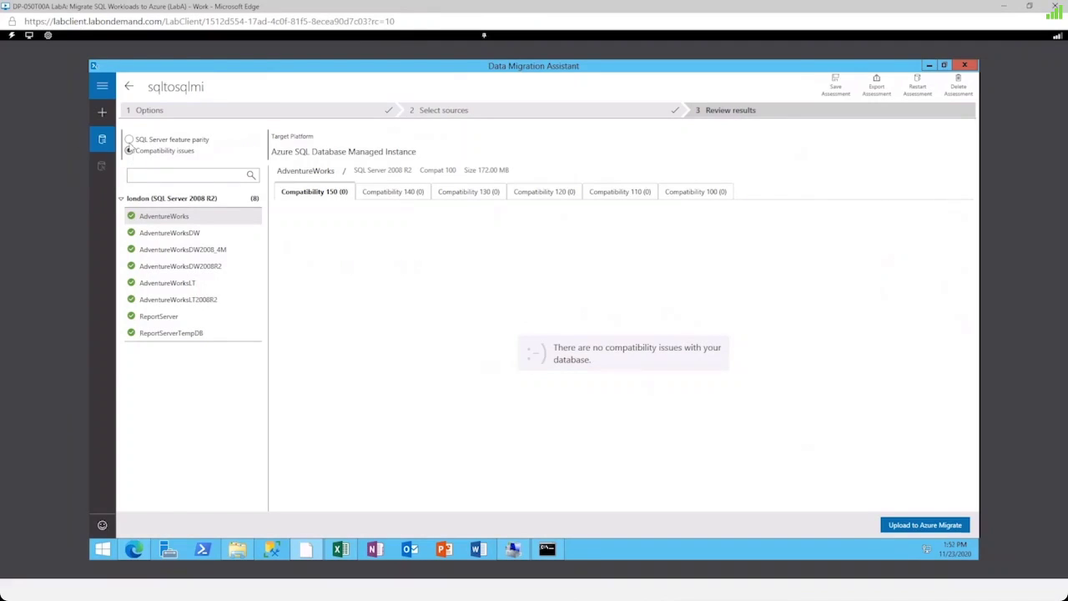
{"action": "left_click", "coordinate": [130, 140]}
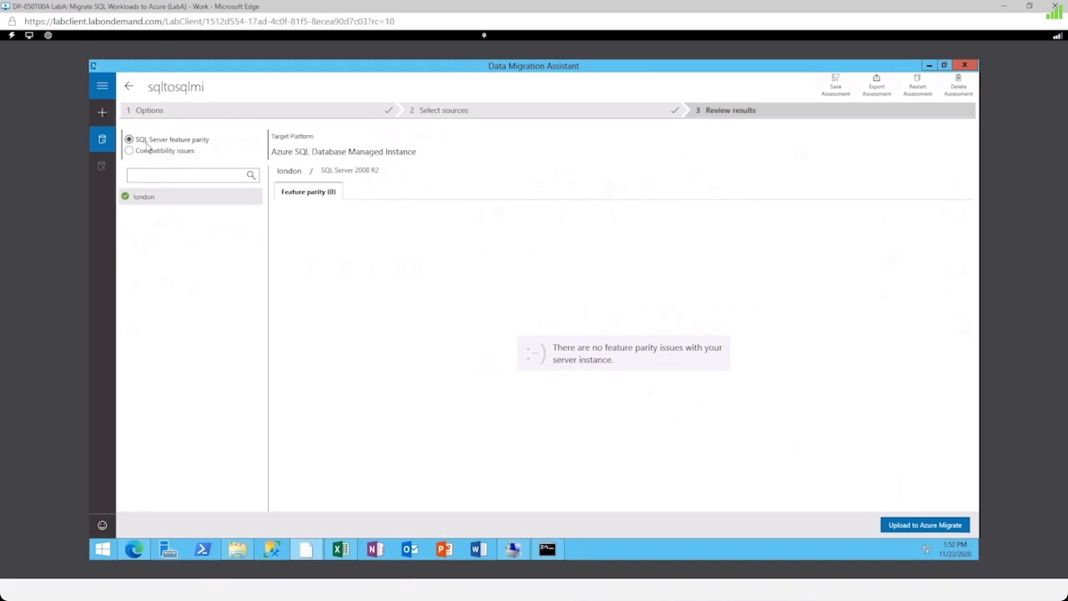
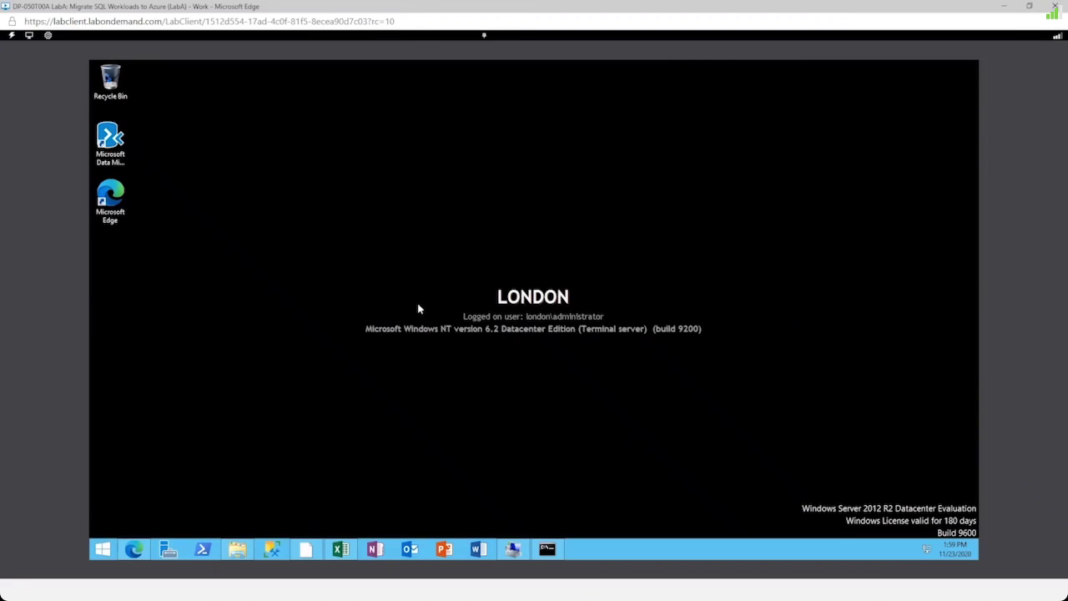
- Switch to Excel, review the DBInstanceProperties, DBInstanceSummary, DatabaseSummary and SQLServerSummary sheets of the SqlServerDatabaseDetails workbook, and minimize it
{"action": "left_click", "coordinate": [340, 550]}
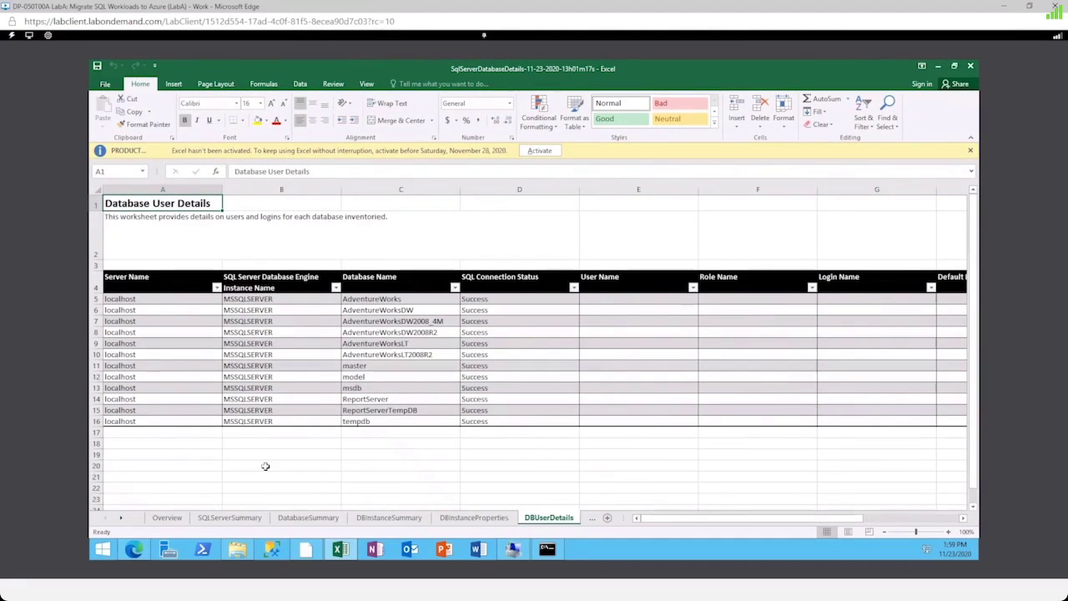
{"action": "left_click", "coordinate": [471, 519]}
{"action": "left_click", "coordinate": [389, 518]}
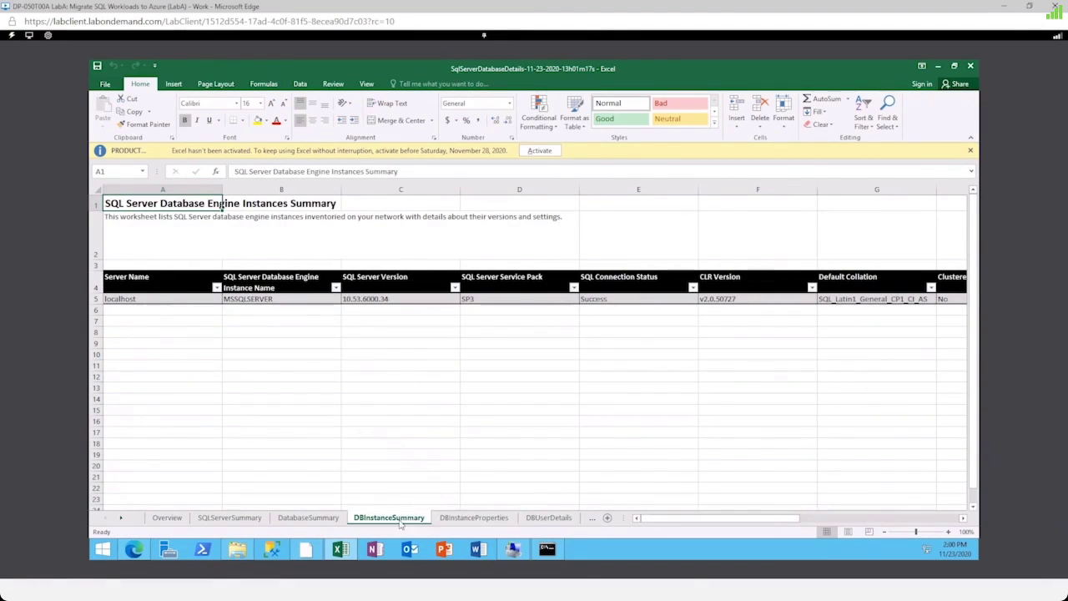
{"action": "left_click", "coordinate": [308, 518]}
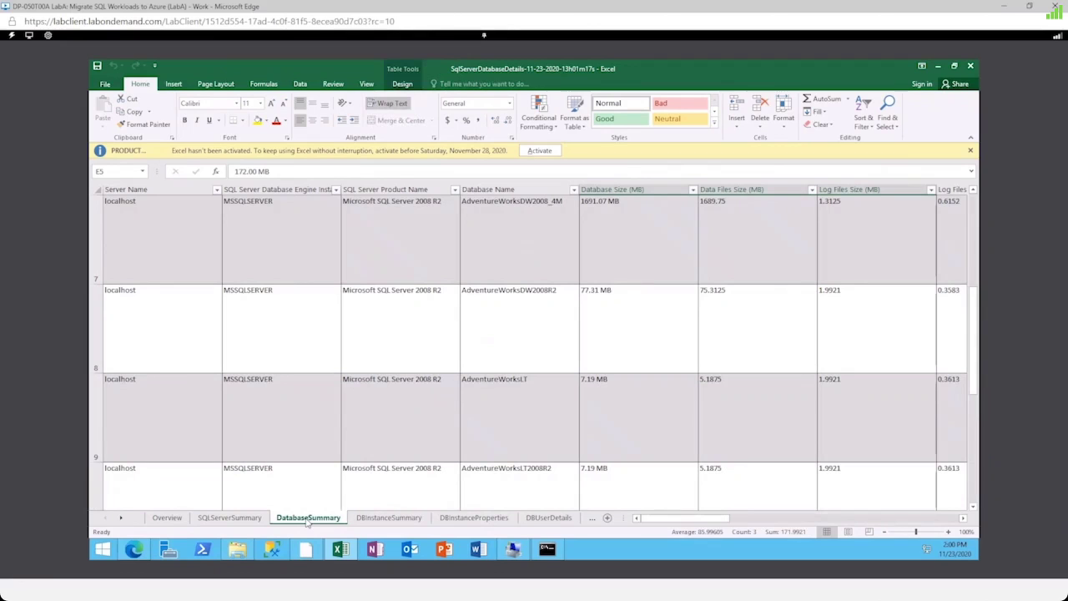
{"action": "left_click", "coordinate": [228, 519]}
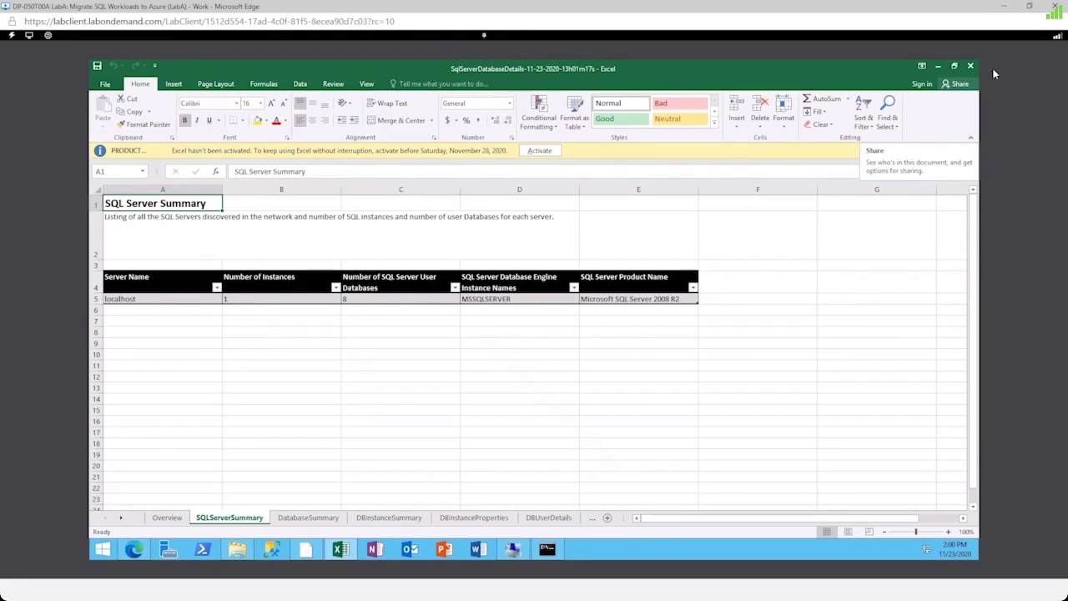
{"action": "left_click", "coordinate": [939, 67]}
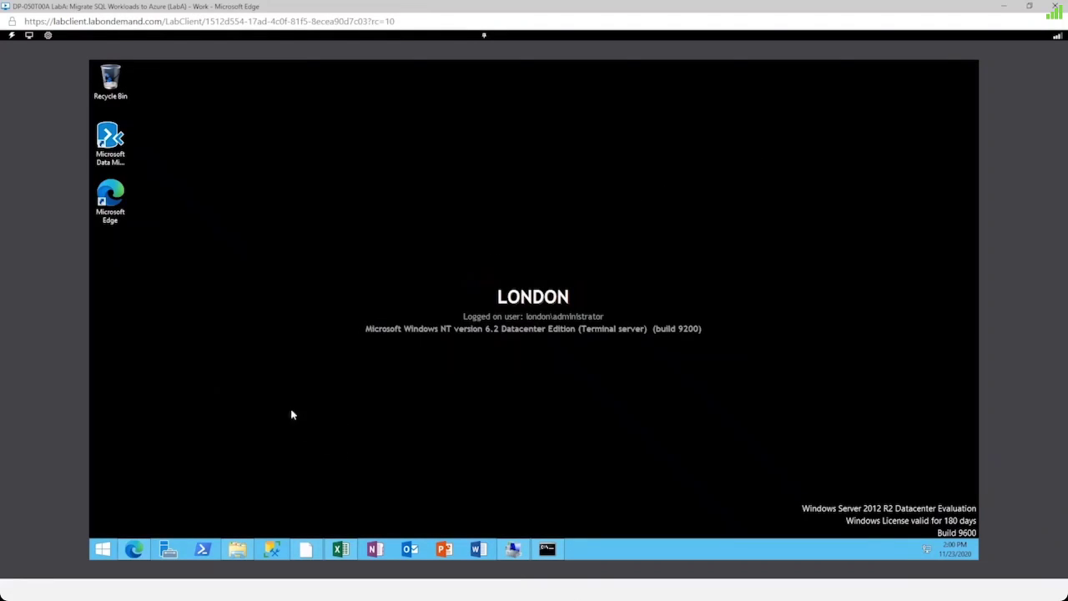
- Launch Microsoft Data Migration Assistant, maximize its window and show the list of all assessments
{"action": "double_click", "coordinate": [117, 144]}
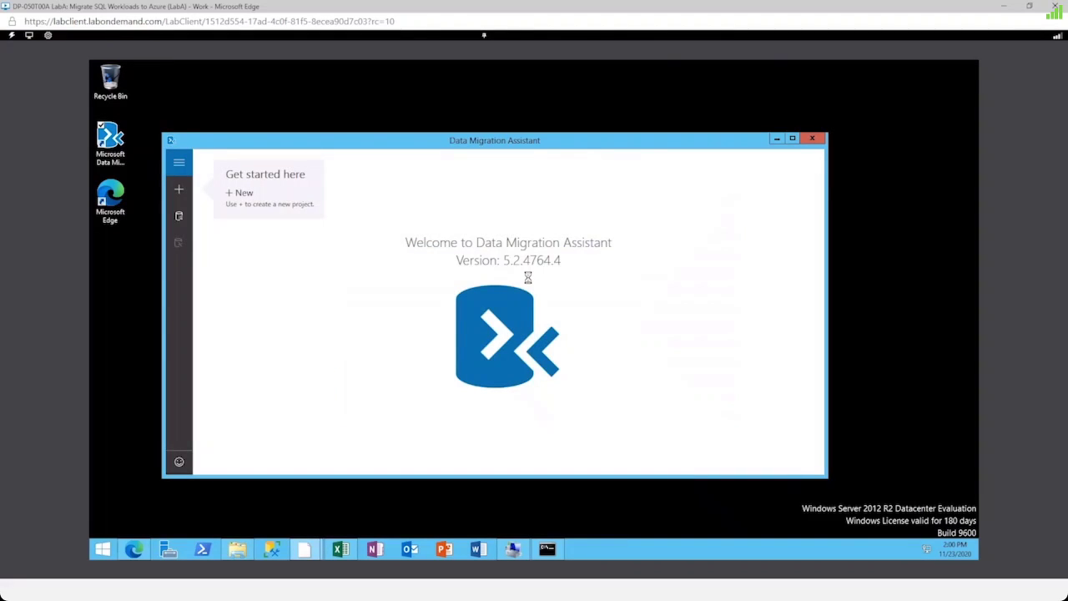
{"action": "left_click", "coordinate": [792, 138]}
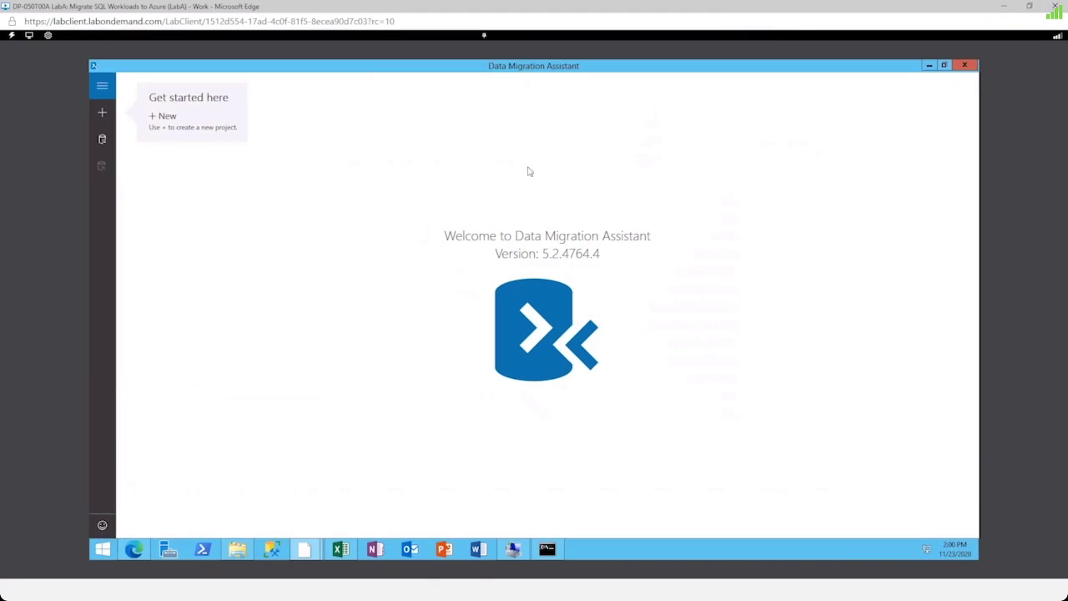
{"action": "left_click", "coordinate": [103, 139]}
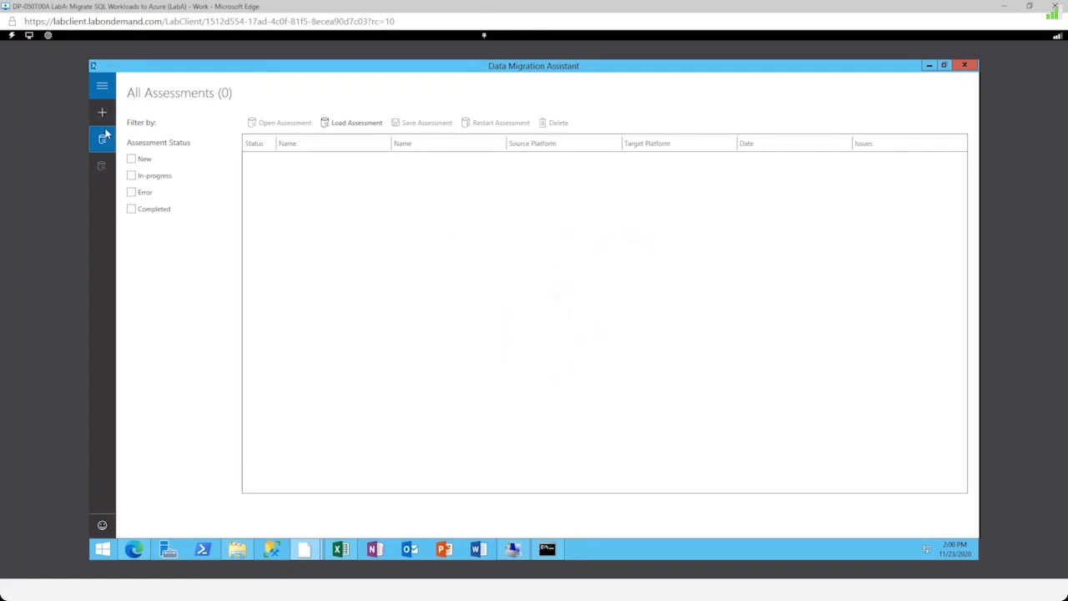
- Create a Migration project named migratesqltosqlvmdemo01 with SQL Server as source and SQL Server on Azure Virtual Machines as target
{"action": "left_click", "coordinate": [103, 113]}
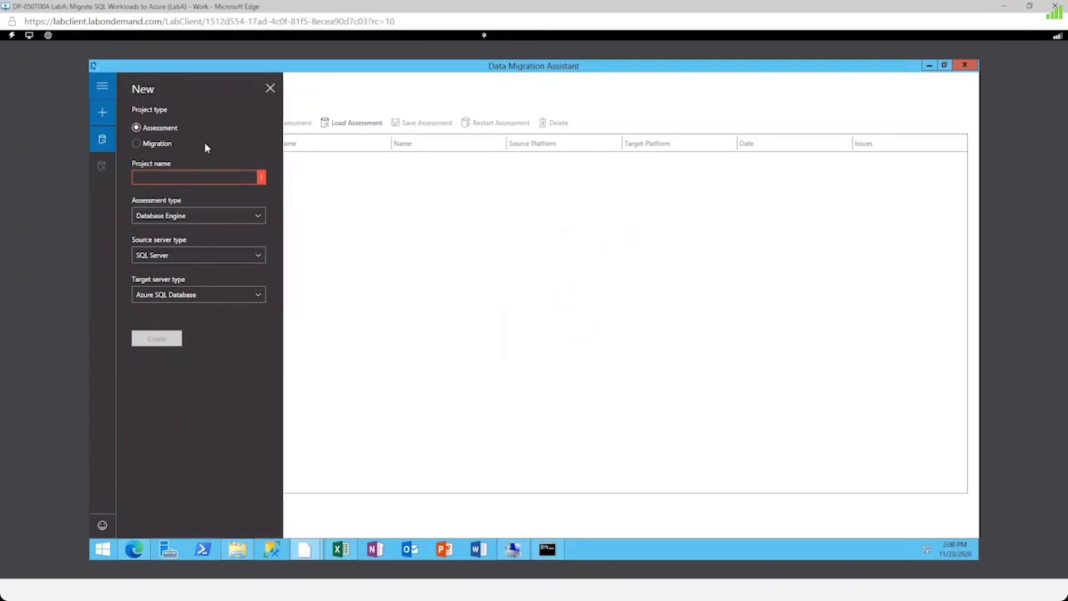
{"action": "left_click", "coordinate": [162, 146]}
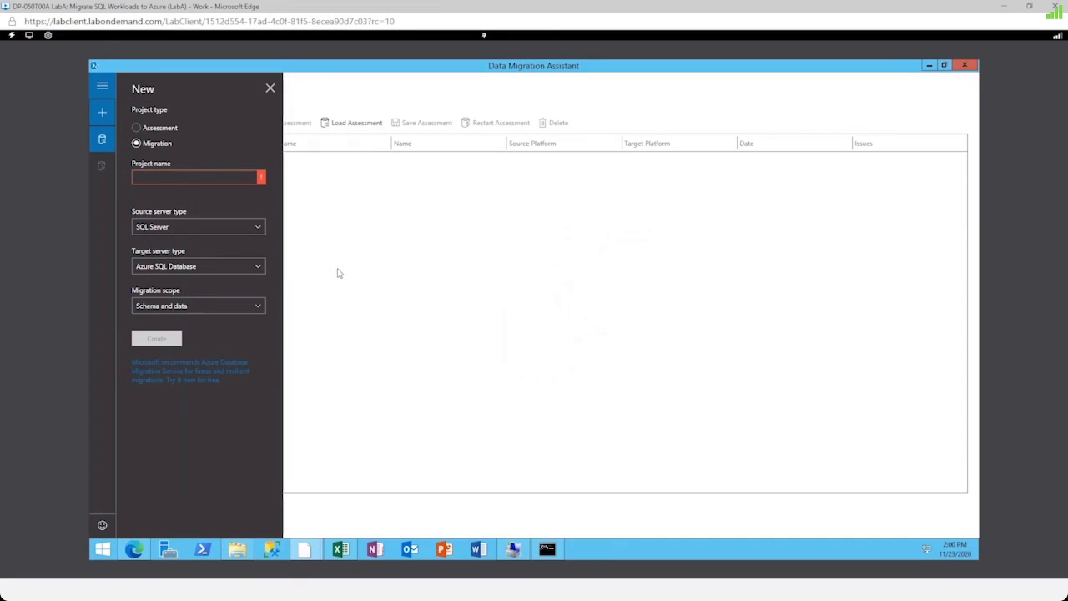
{"action": "left_click", "coordinate": [195, 189]}
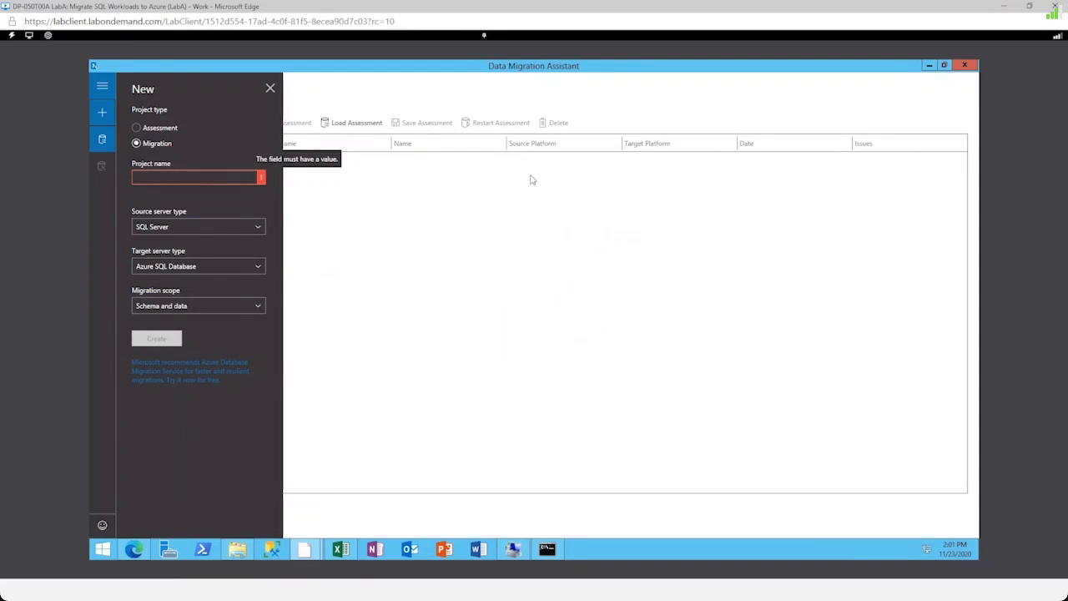
{"action": "type", "text": "migratesq"}
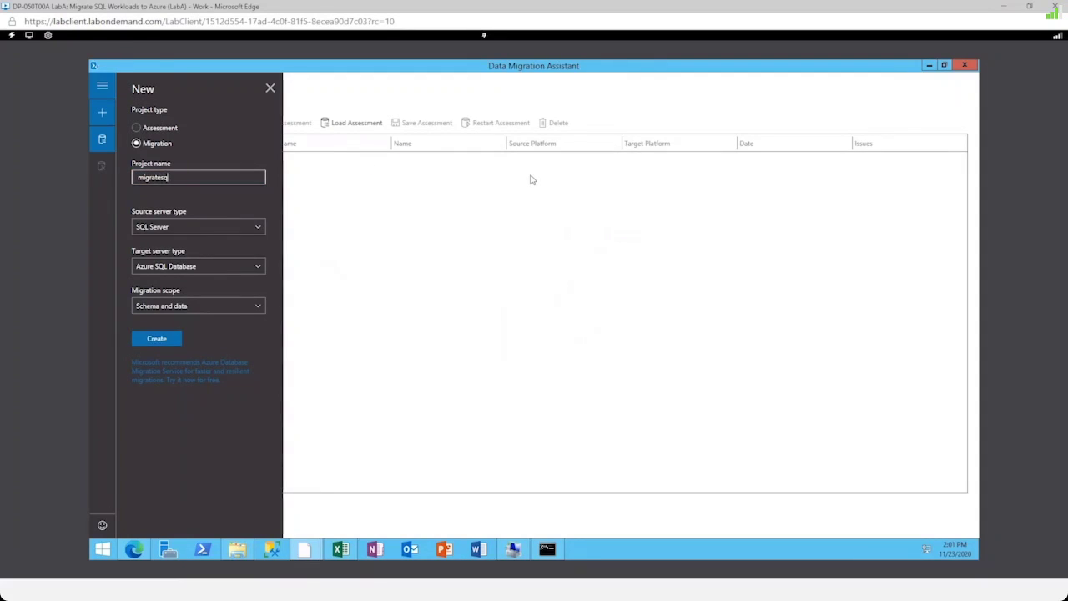
{"action": "type", "text": "ltosqlvmdemo01"}
{"action": "left_click", "coordinate": [179, 225]}
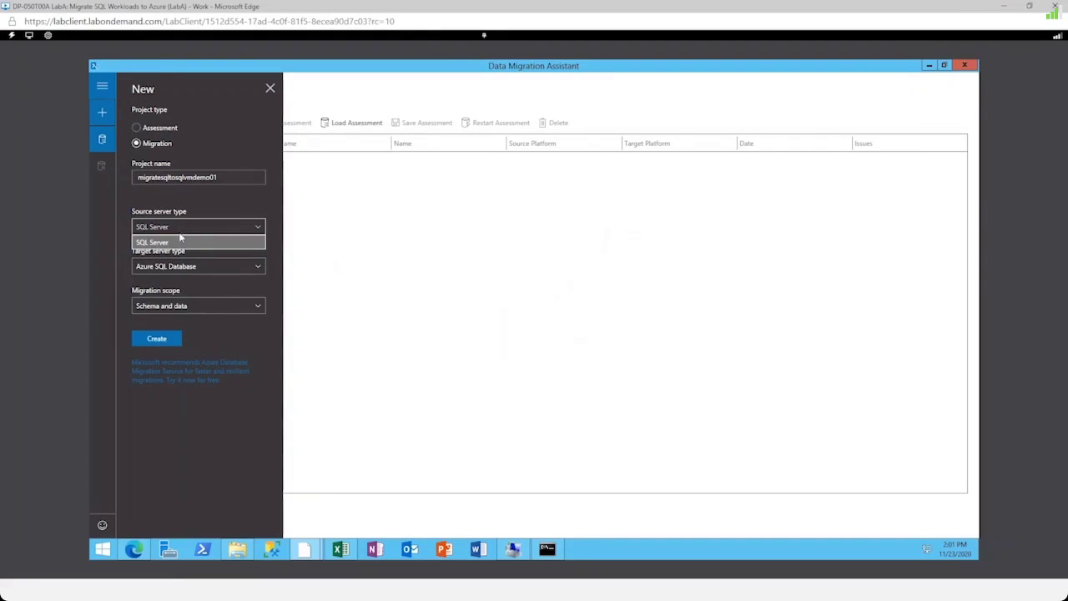
{"action": "left_click", "coordinate": [186, 267]}
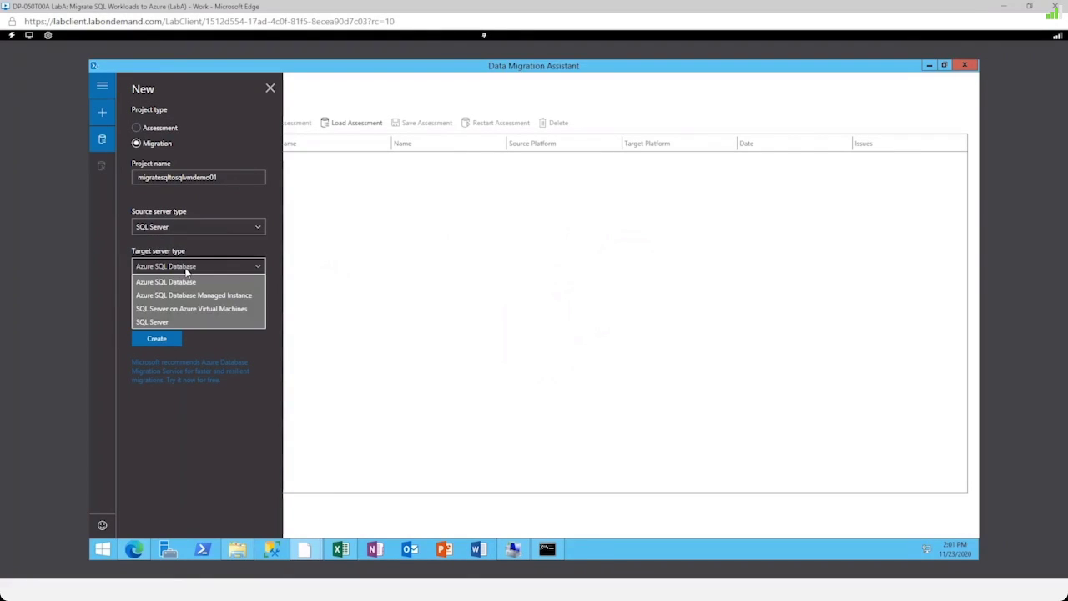
{"action": "left_click", "coordinate": [194, 310]}
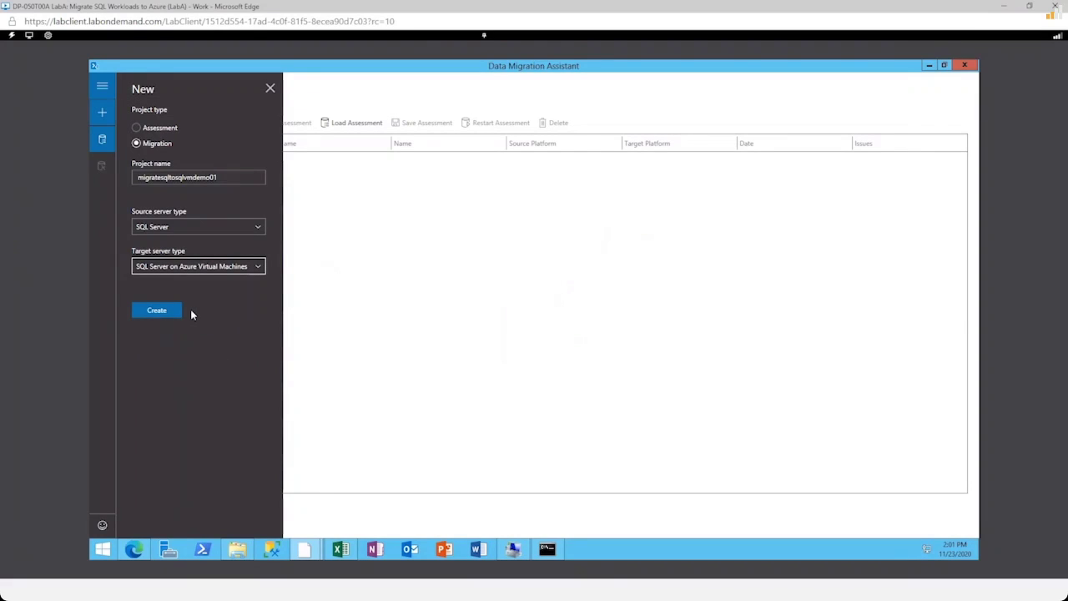
{"action": "left_click", "coordinate": [156, 311]}
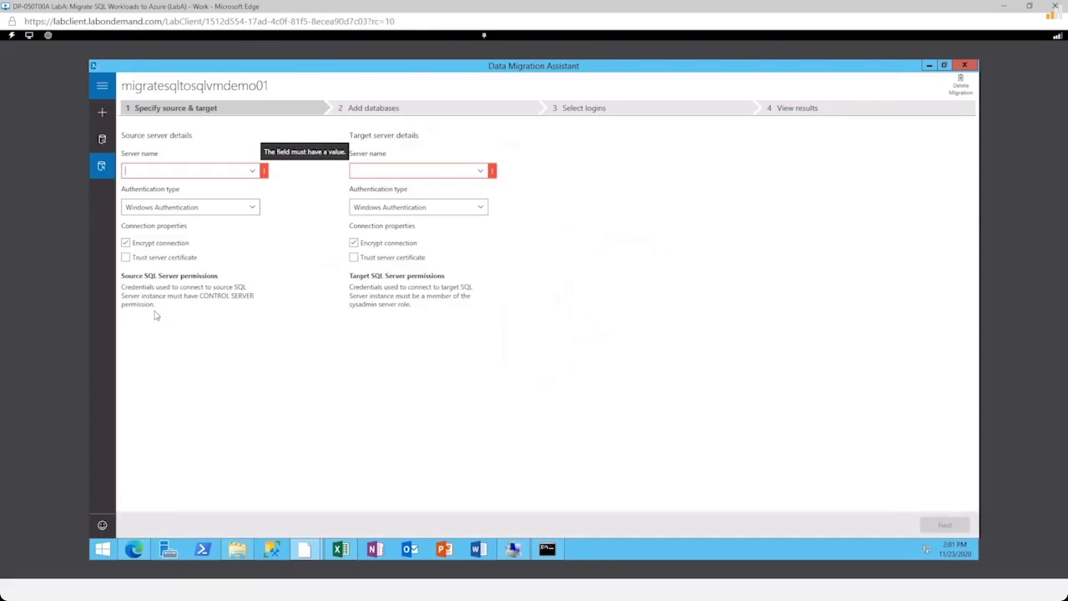
- Set the source server name to london, keeping Windows Authentication, and disable encryption for the source connection
{"action": "left_click", "coordinate": [148, 171]}
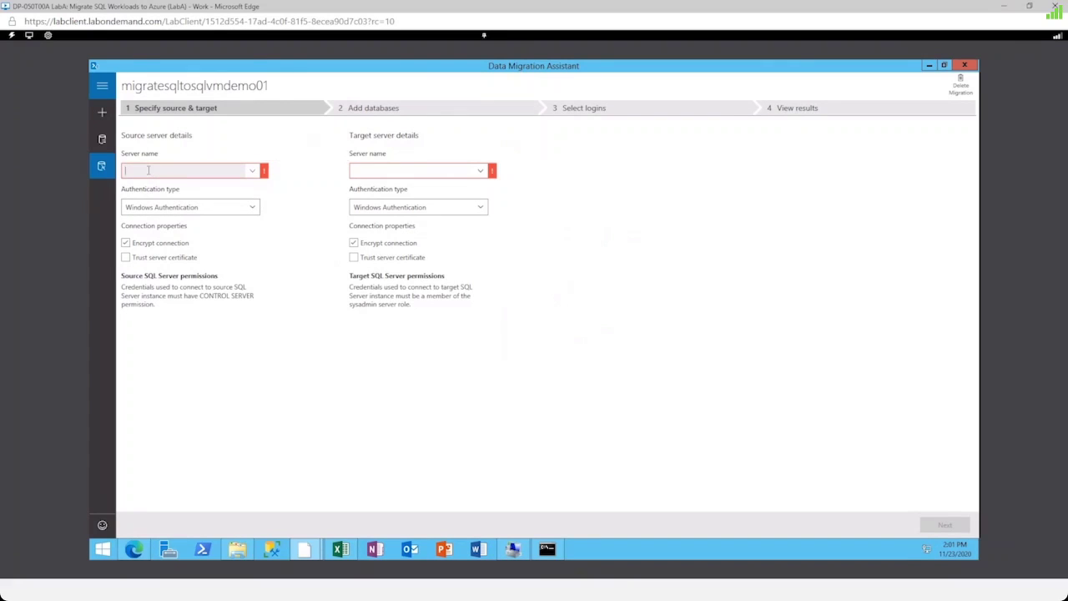
{"action": "type", "text": "london"}
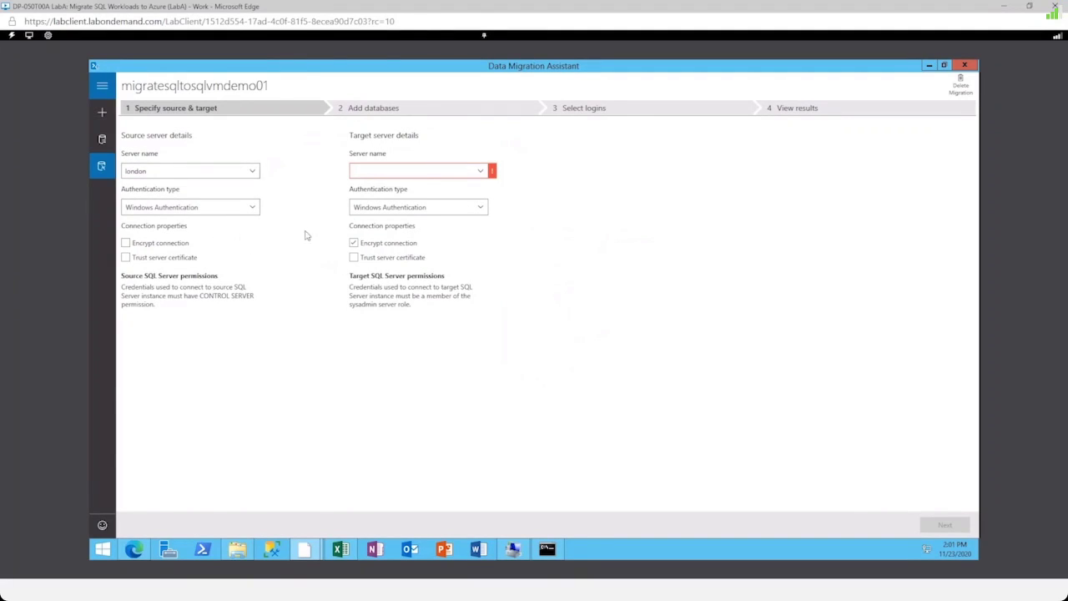
{"action": "left_click", "coordinate": [386, 171]}
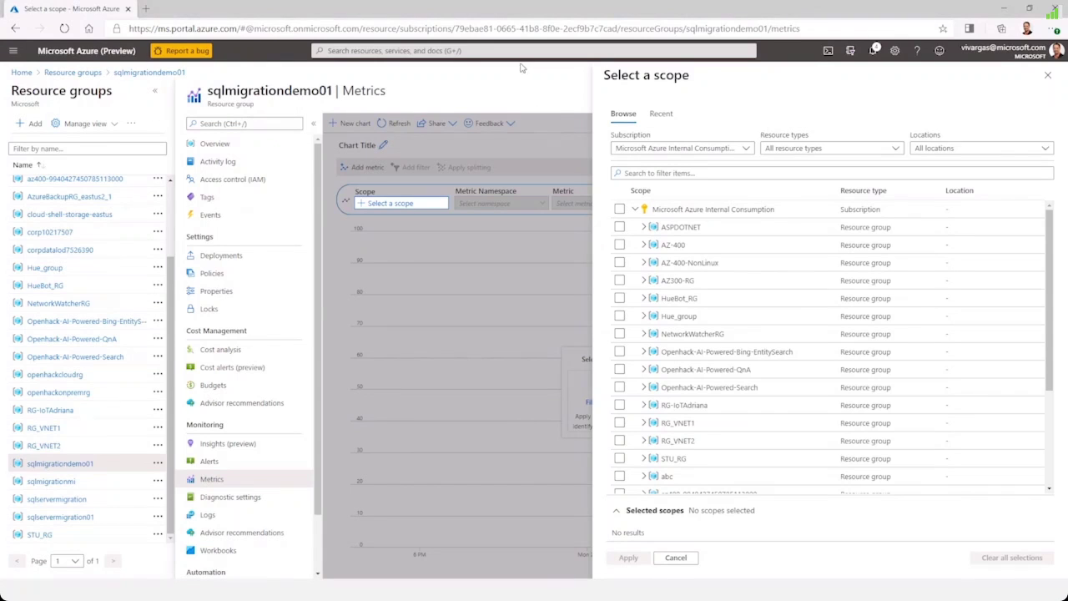
- In the Azure portal, leave the metrics view and open the sql2017invm2016demo01 virtual machine in resource group sqlmigrationdemo01
{"action": "left_click", "coordinate": [1048, 75]}
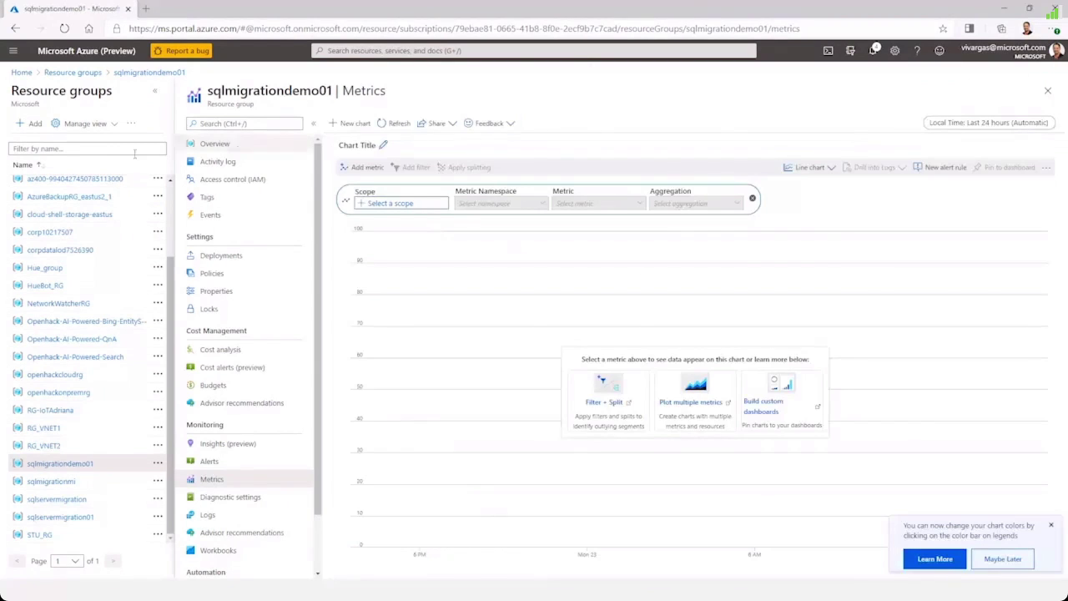
{"action": "left_click", "coordinate": [77, 73]}
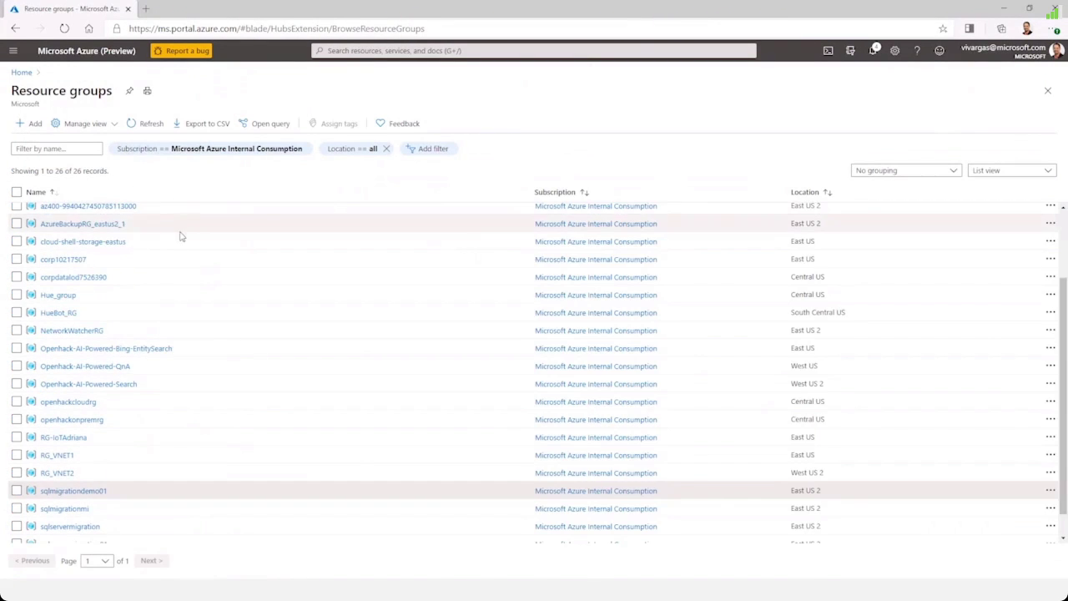
{"action": "scroll", "coordinate": [159, 351], "scroll_direction": "up", "scroll_amount": 2}
{"action": "scroll", "coordinate": [117, 442], "scroll_direction": "down", "scroll_amount": 3}
{"action": "left_click", "coordinate": [95, 464]}
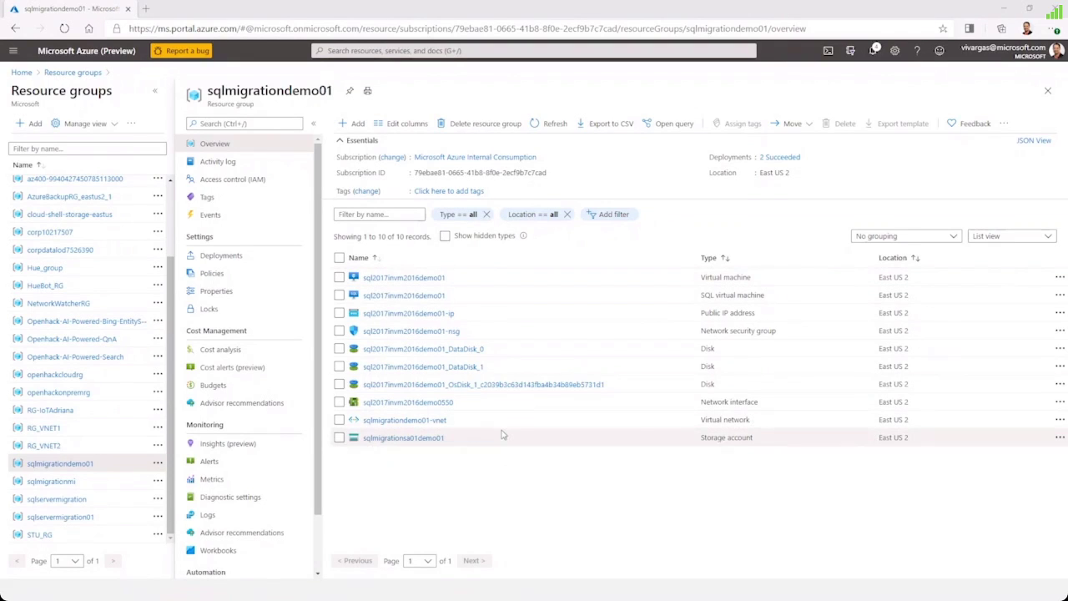
{"action": "left_click", "coordinate": [420, 286]}
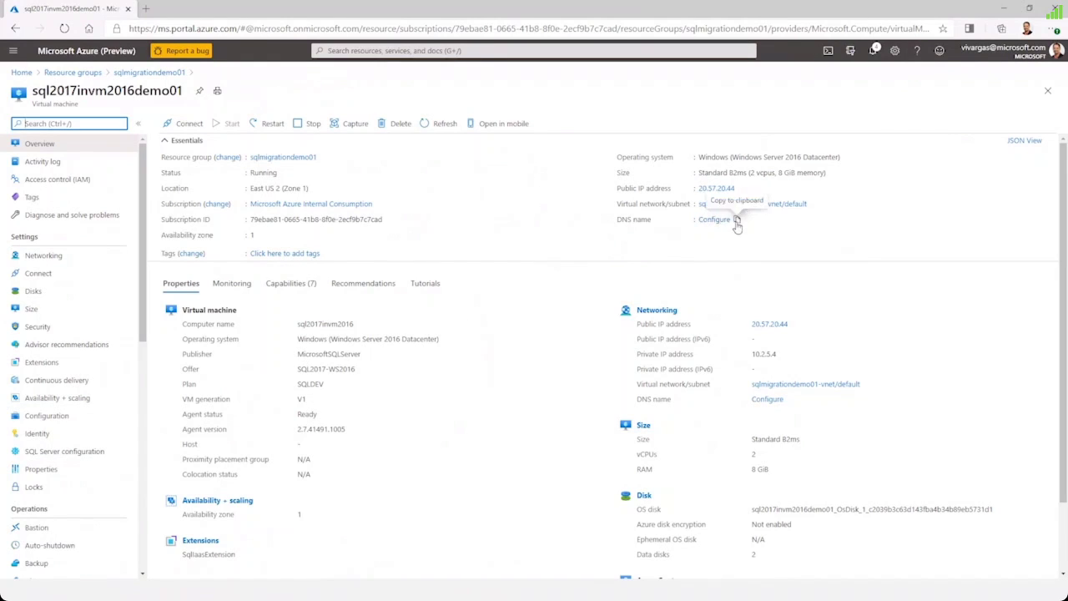
- Configure the virtual machine's public IP with the DNS name label sql2017invm2016demo01 and save the configuration
{"action": "left_click", "coordinate": [737, 221]}
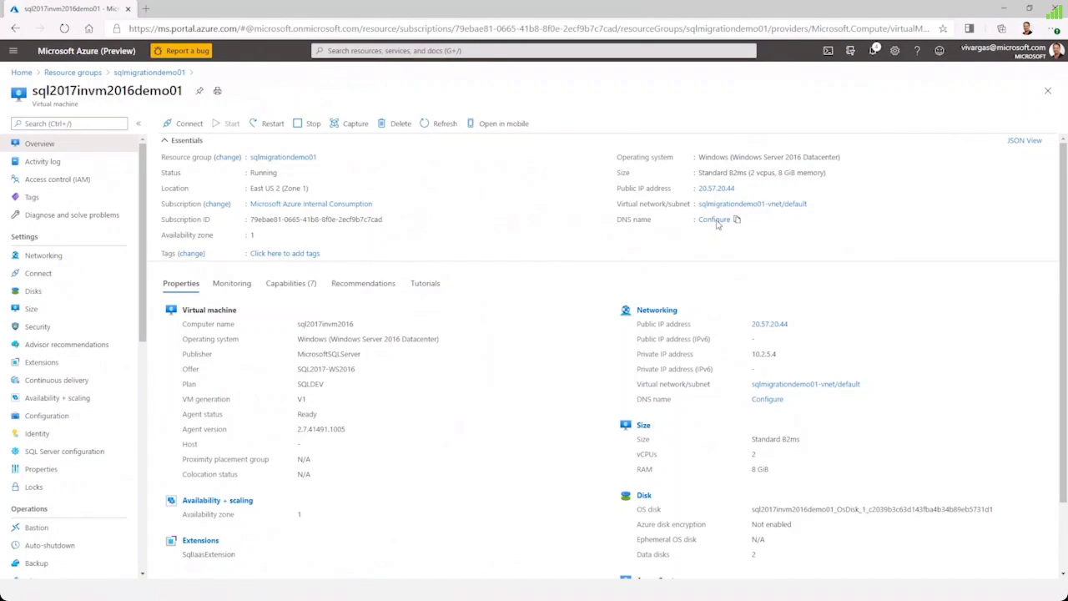
{"action": "left_click", "coordinate": [716, 221]}
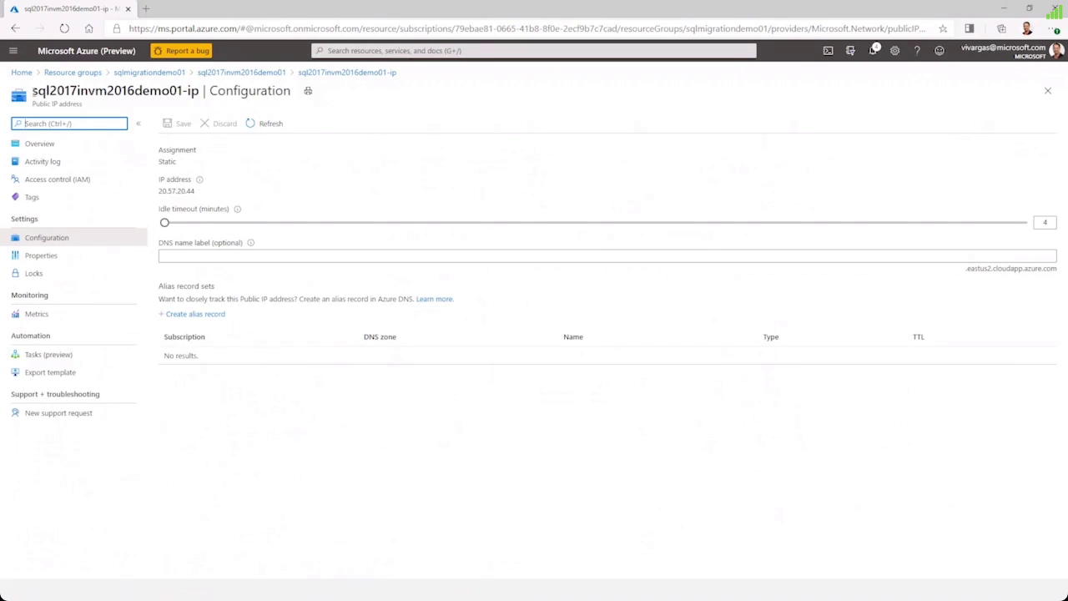
{"action": "left_click_drag", "start_coordinate": [32, 90], "coordinate": [182, 91]}
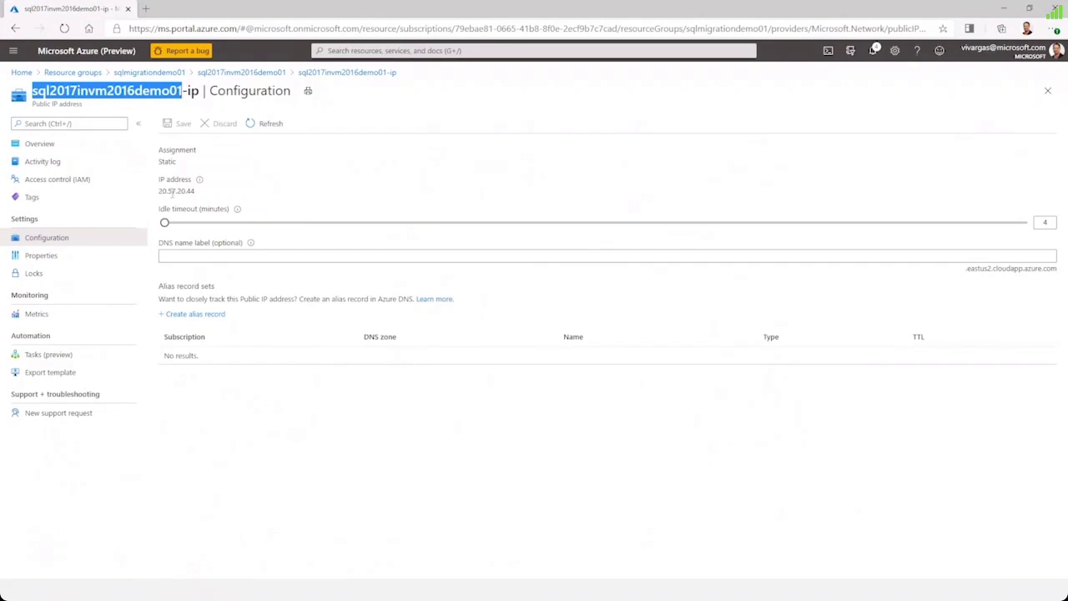
{"action": "left_click", "coordinate": [184, 256]}
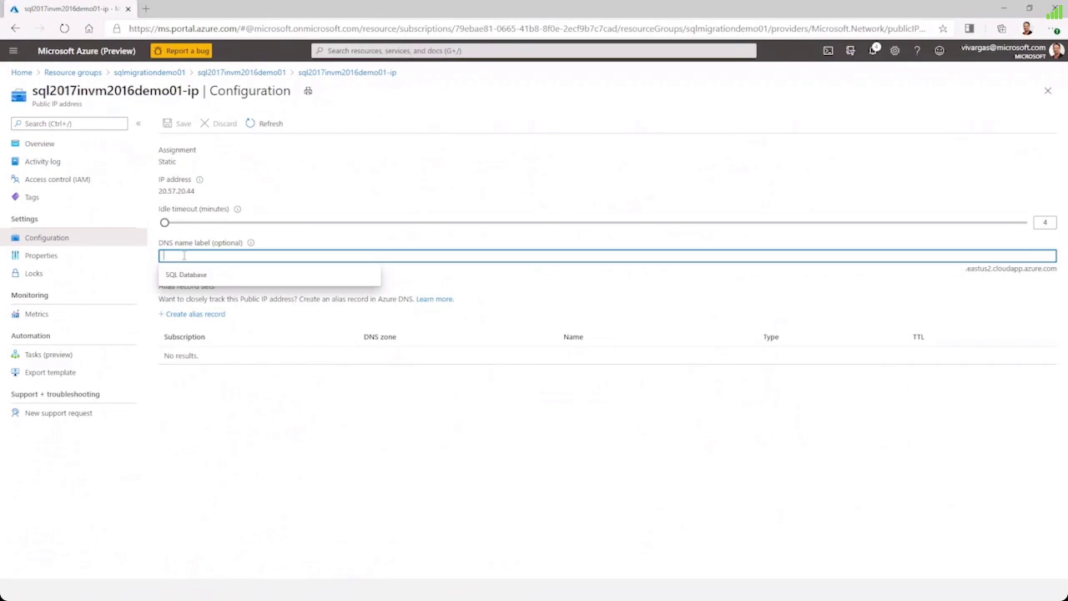
{"action": "key", "text": "ctrl+v"}
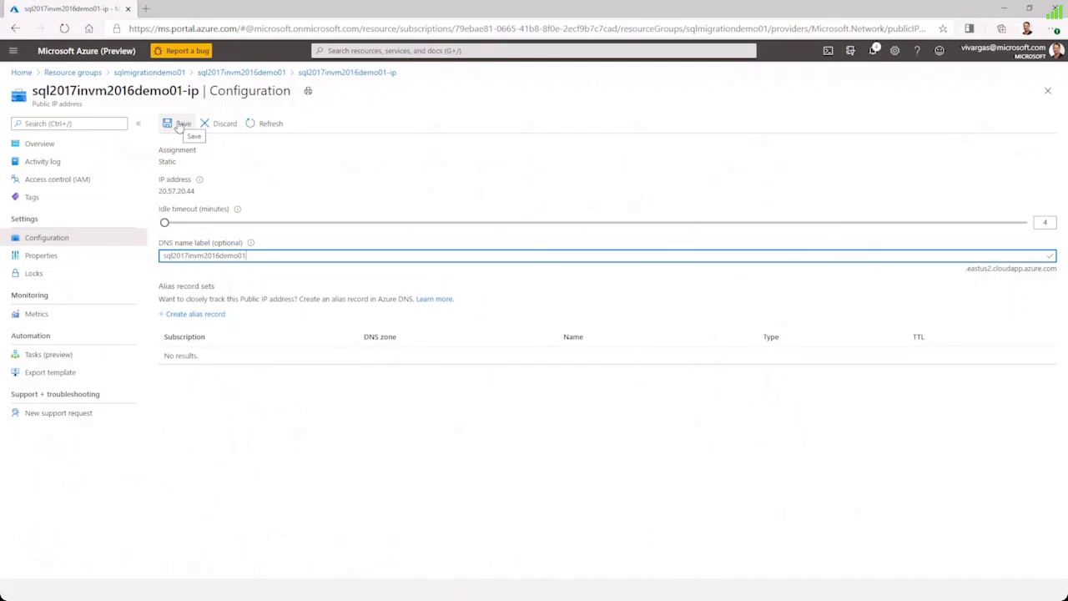
{"action": "left_click", "coordinate": [179, 125]}
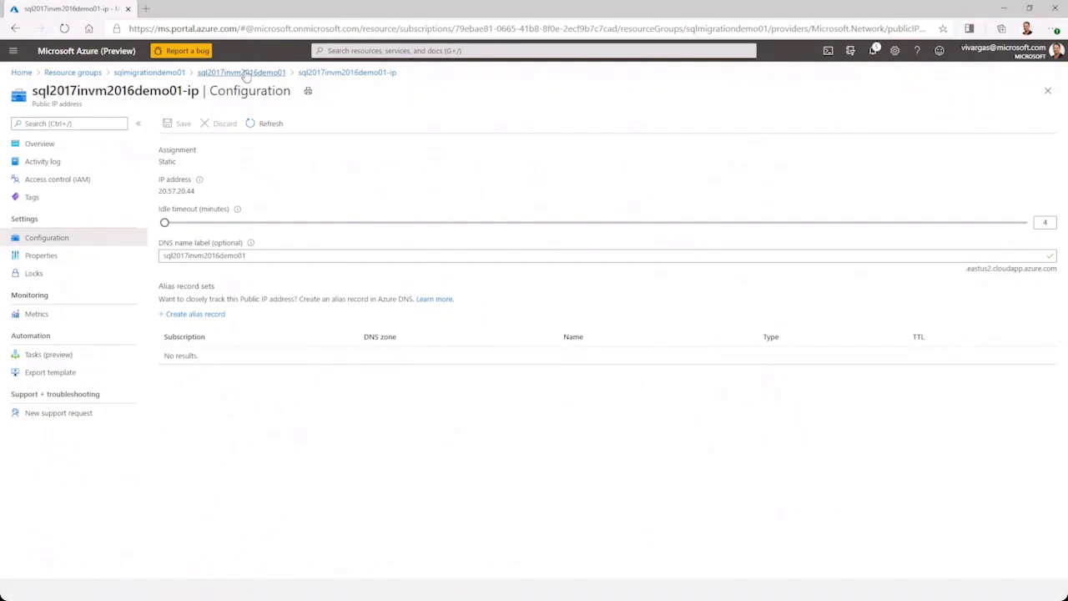
- Return to the sql2017invm2016demo01 overview, refresh it, copy its DNS name, and switch back to the lab's Data Migration Assistant
{"action": "left_click", "coordinate": [241, 74]}
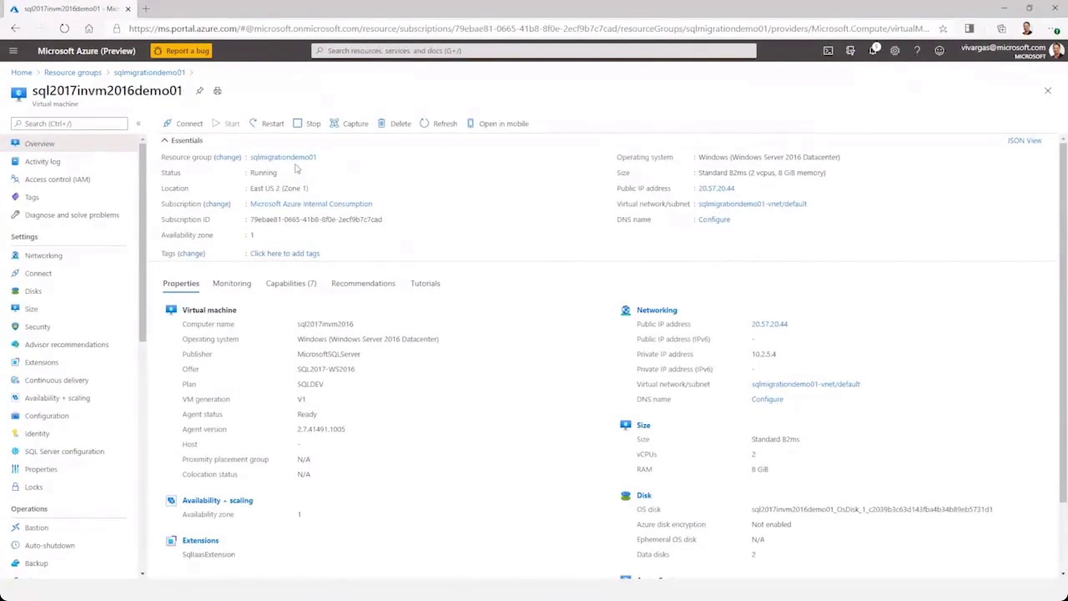
{"action": "left_click", "coordinate": [442, 125]}
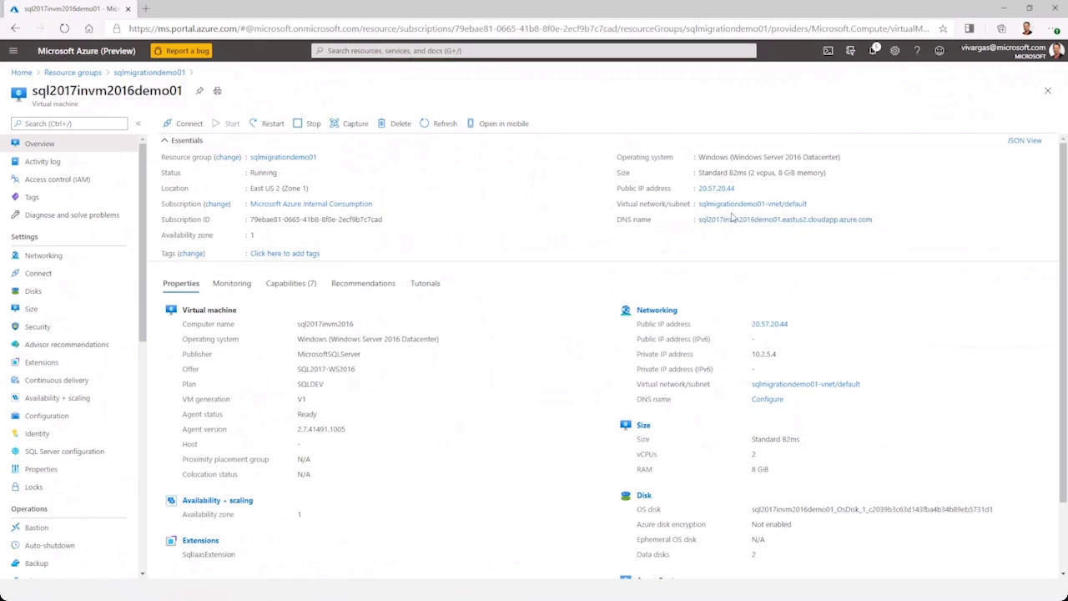
{"action": "left_click", "coordinate": [880, 220]}
{"action": "key", "text": "alt+Tab"}
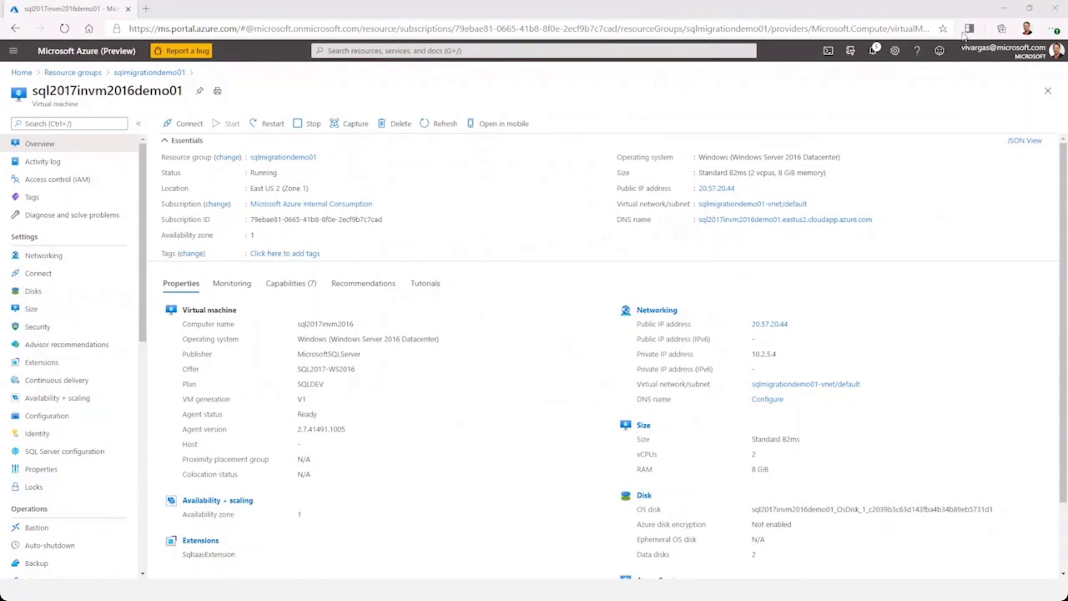
{"action": "left_click", "coordinate": [1006, 12]}
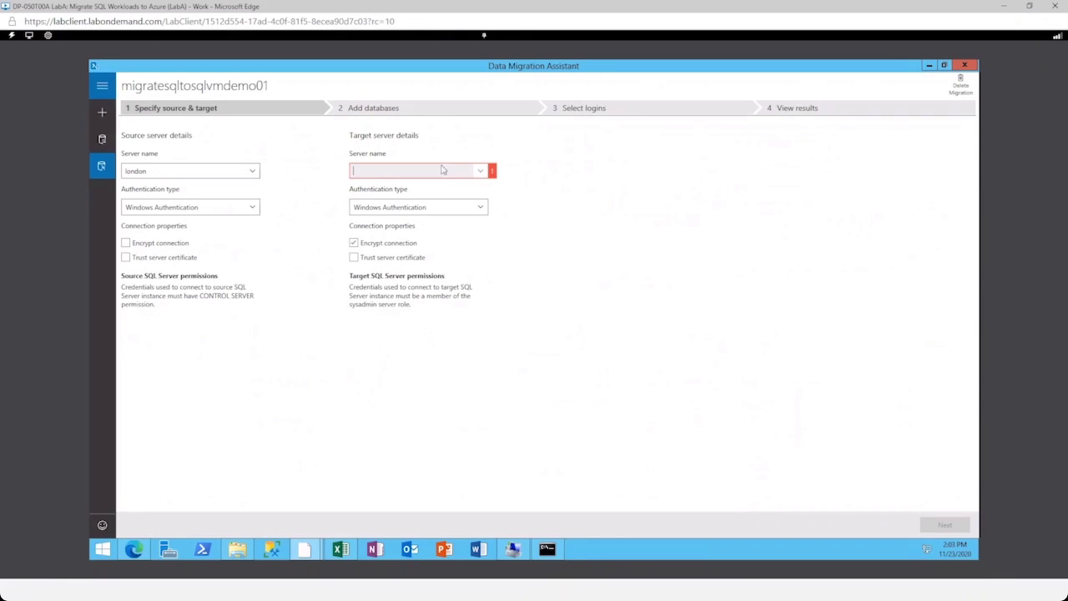
- Enter the copied DNS name sql2017invm2016demo01.eastus2.cloudapp.azure.com as the target server name through the lab's clipboard text entry
{"action": "left_click", "coordinate": [11, 35]}
{"action": "mouse_move", "coordinate": [42, 98]}
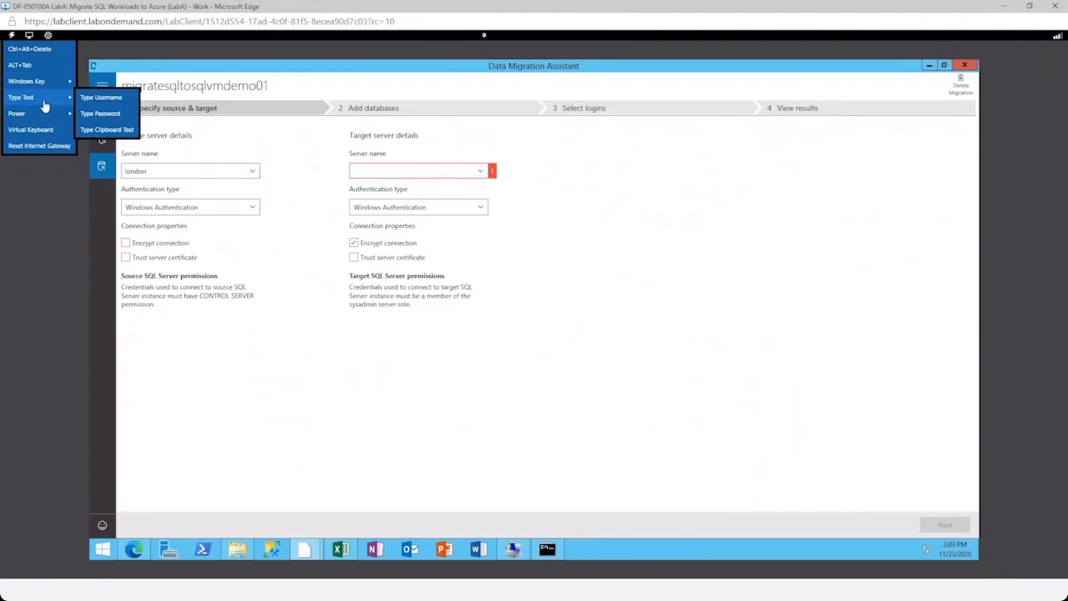
{"action": "left_click", "coordinate": [107, 130]}
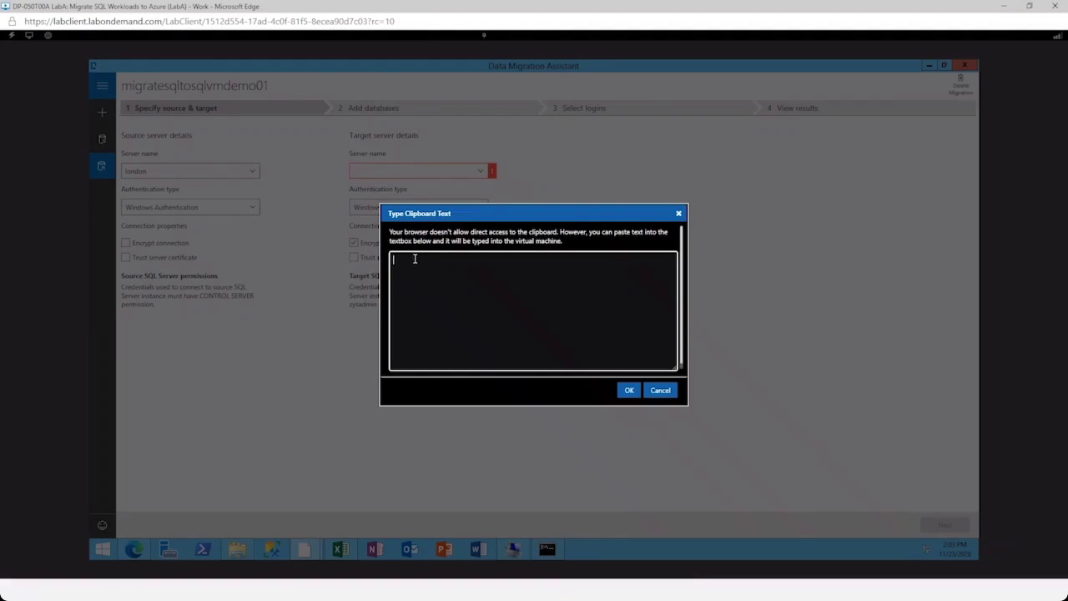
{"action": "key", "text": "ctrl+v"}
{"action": "left_click", "coordinate": [626, 391]}
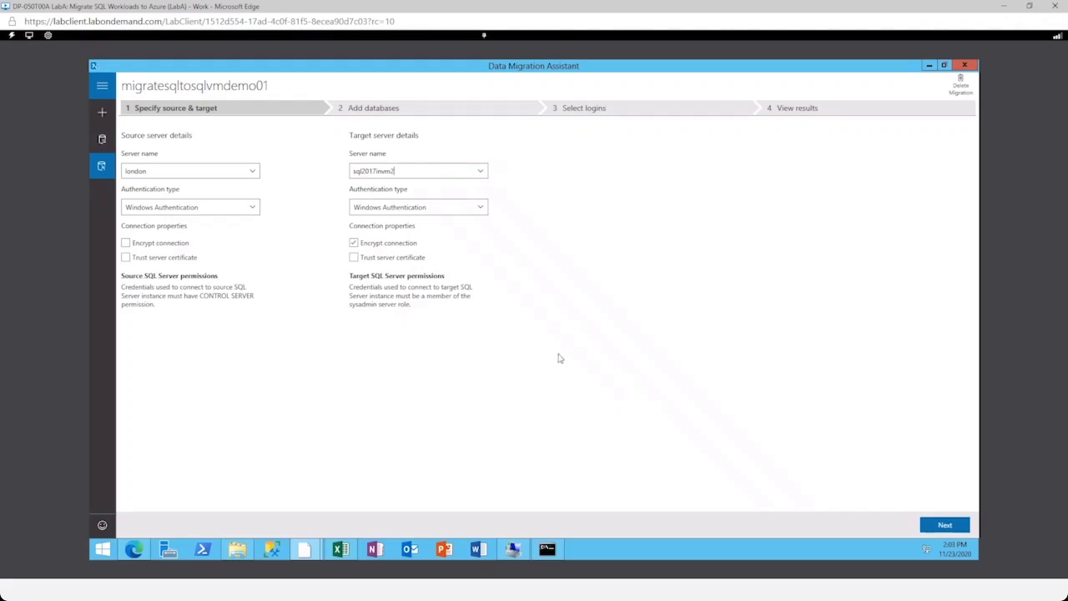
- Set the target server's authentication type to SQL Server Authentication and enter the username sqladmin through the lab's clipboard text entry
{"action": "left_click", "coordinate": [482, 213]}
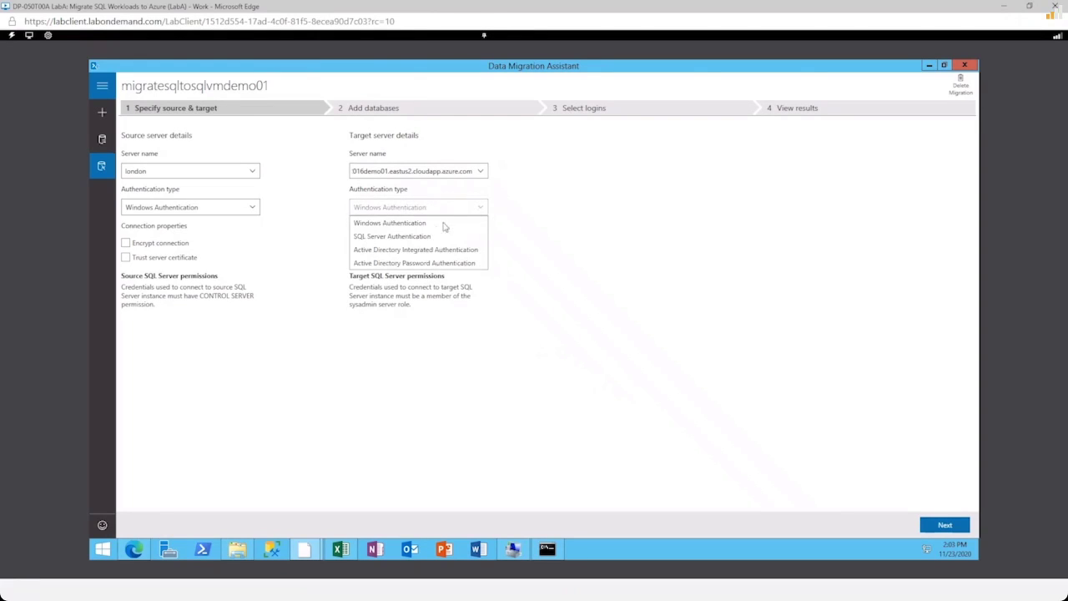
{"action": "left_click", "coordinate": [427, 240]}
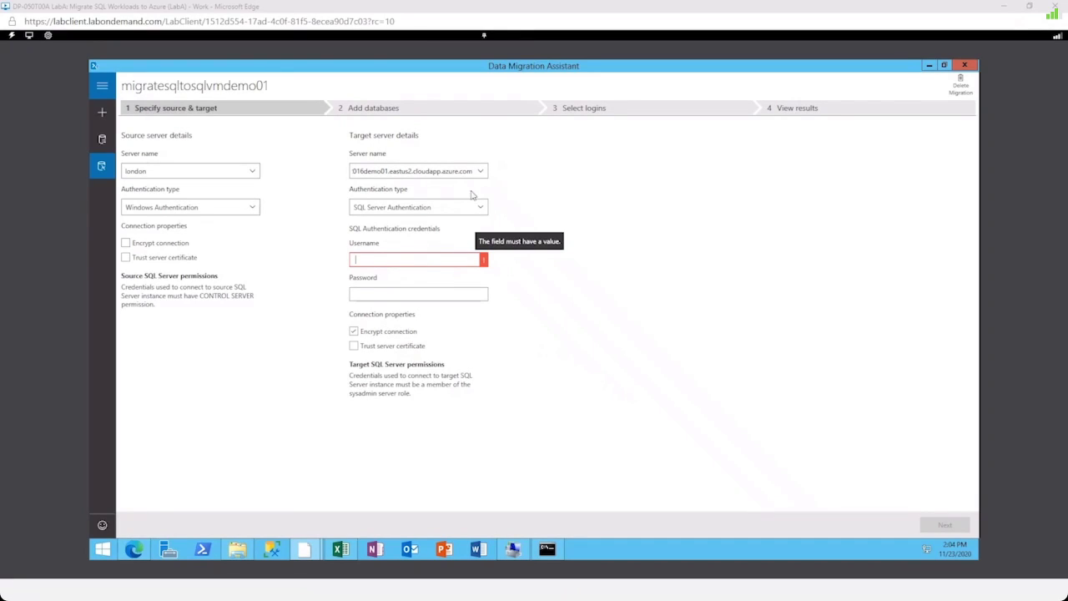
{"action": "left_click", "coordinate": [12, 36]}
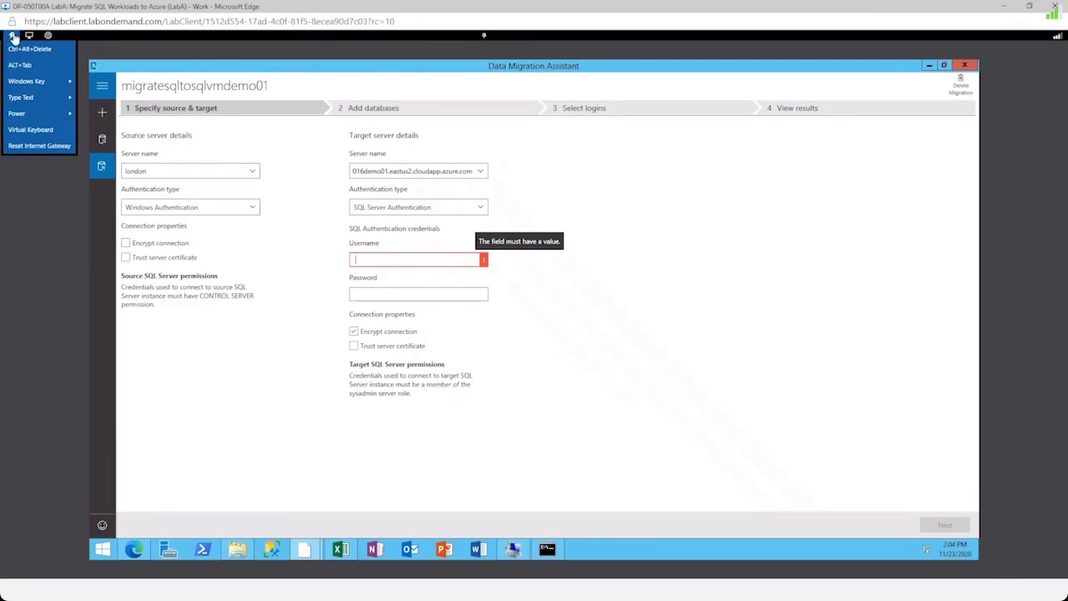
{"action": "mouse_move", "coordinate": [34, 97]}
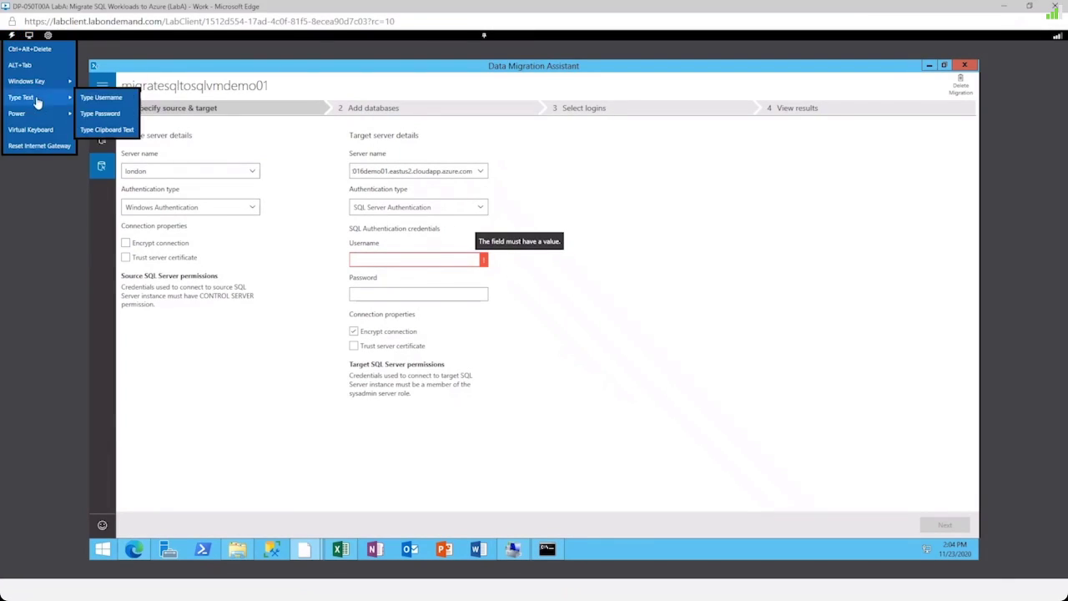
{"action": "left_click", "coordinate": [108, 132]}
{"action": "type", "text": "sqladmin"}
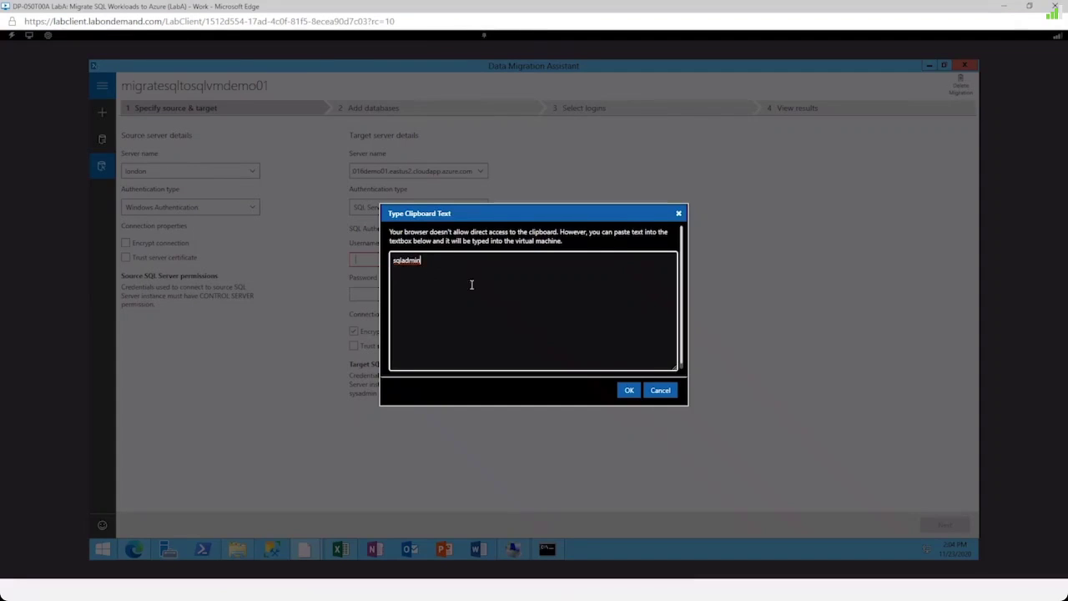
{"action": "left_click", "coordinate": [628, 390]}
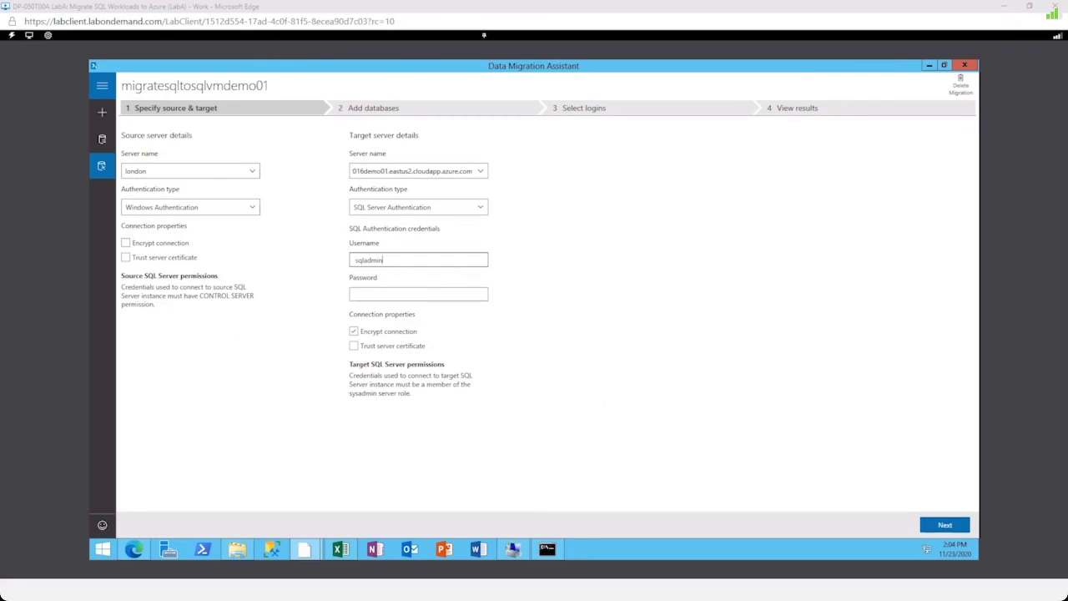
- Enter the target SQL account password through the lab's clipboard text entry
{"action": "left_click", "coordinate": [364, 295]}
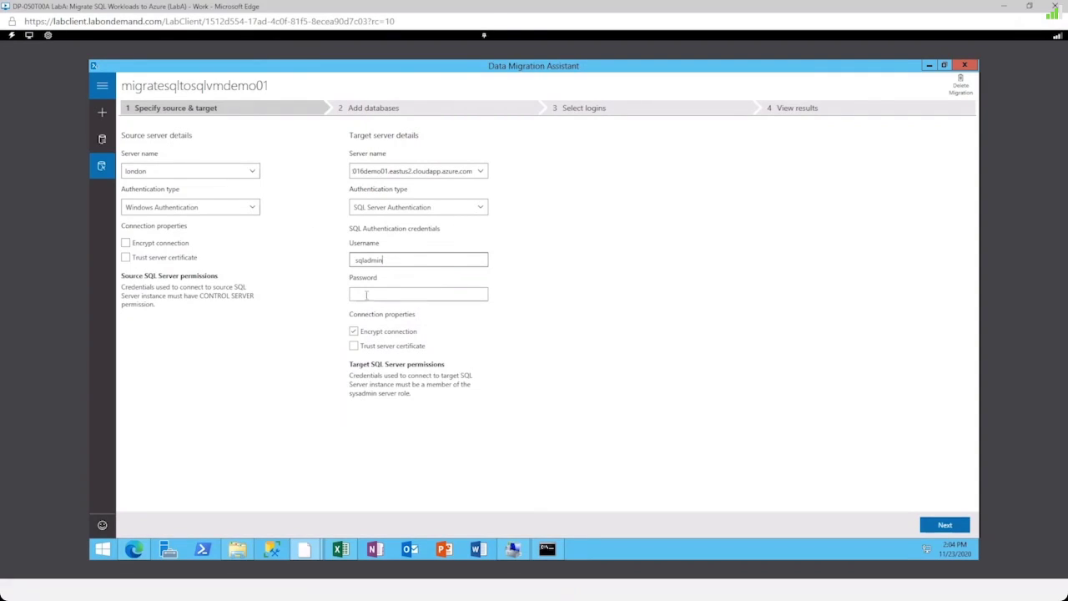
{"action": "left_click", "coordinate": [12, 35]}
{"action": "mouse_move", "coordinate": [68, 100]}
{"action": "left_click", "coordinate": [104, 129]}
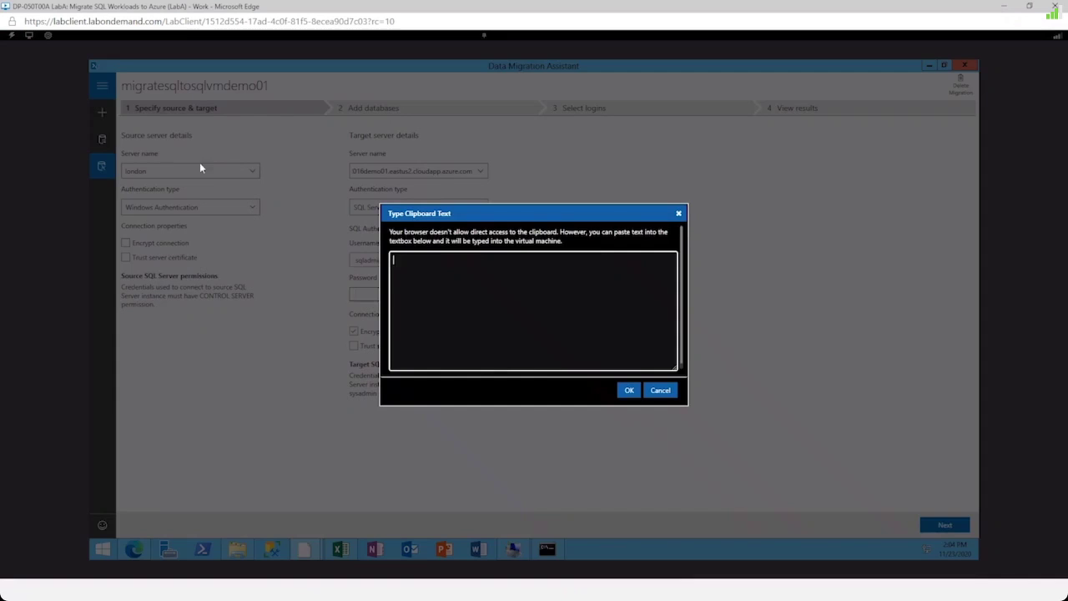
{"action": "key", "text": "ctrl+v"}
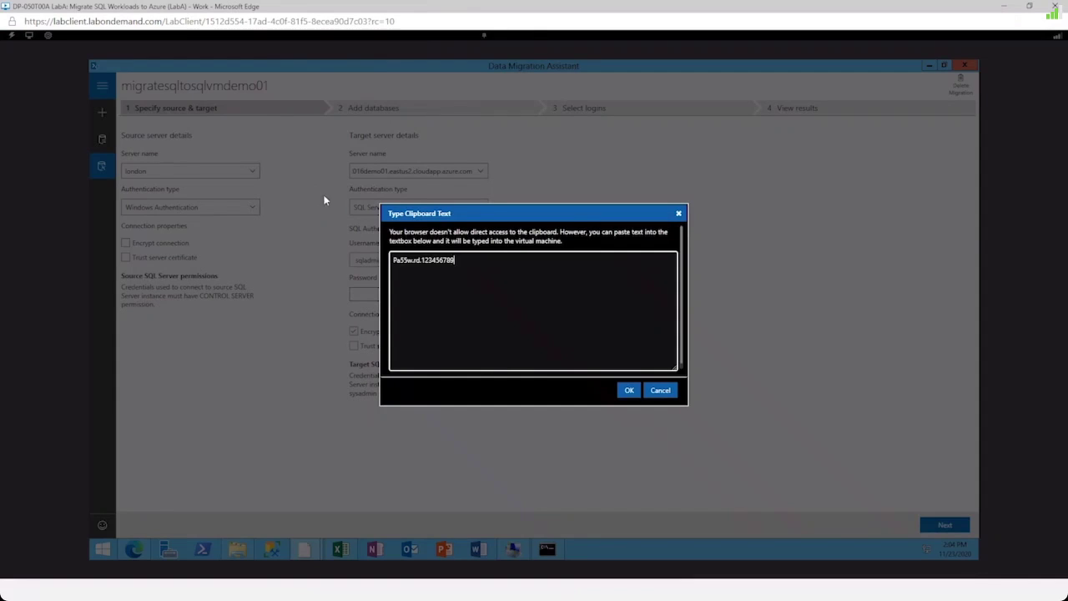
{"action": "left_click", "coordinate": [629, 390]}
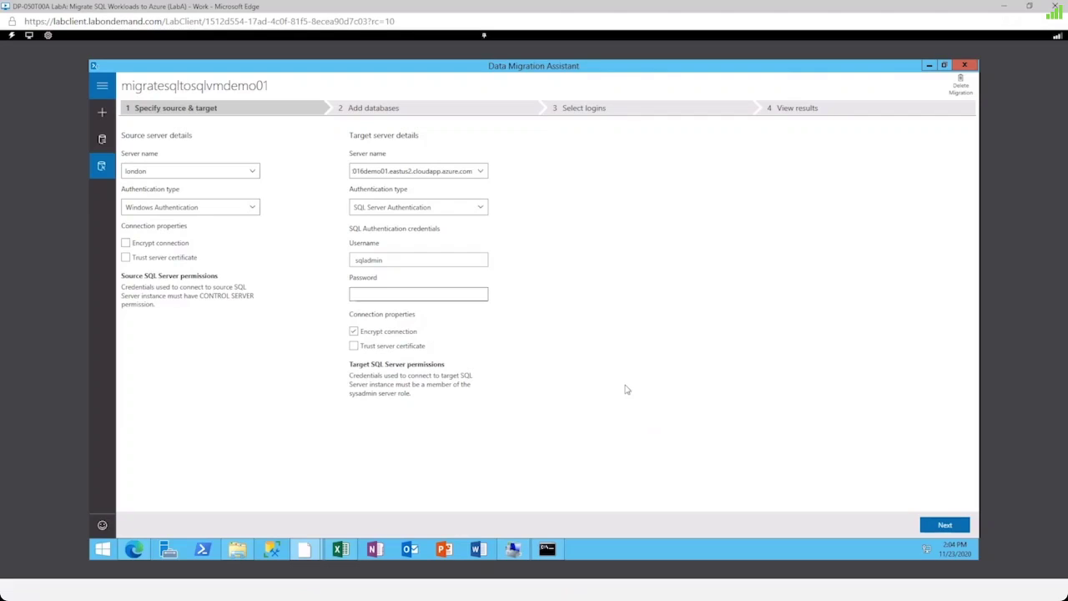
- Turn off Encrypt connection for the target server, try to continue to the database selection, and open the validation error details
{"action": "left_click", "coordinate": [382, 333]}
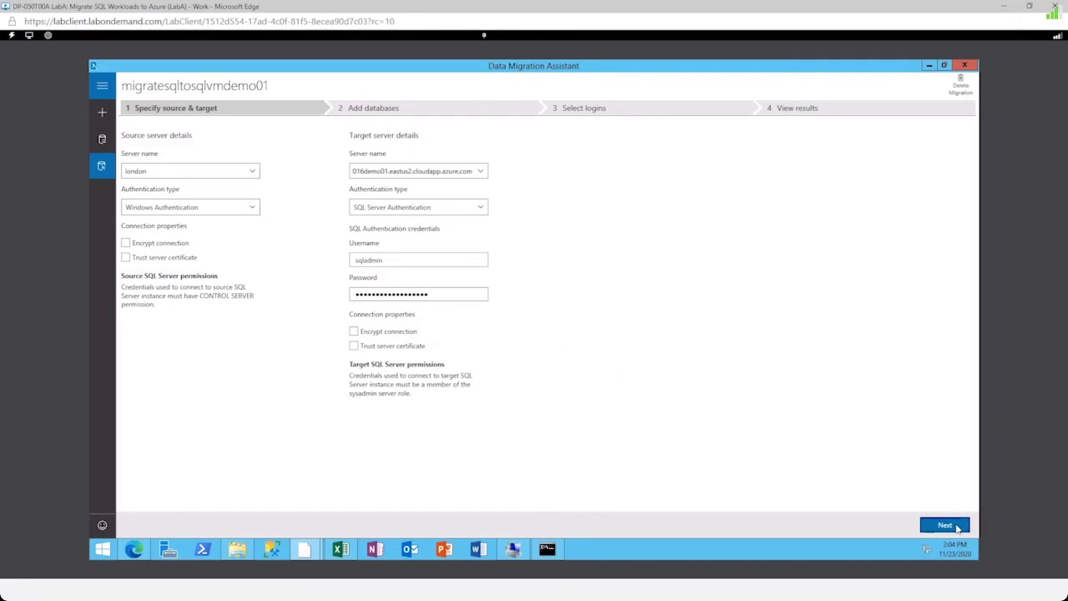
{"action": "left_click", "coordinate": [954, 527]}
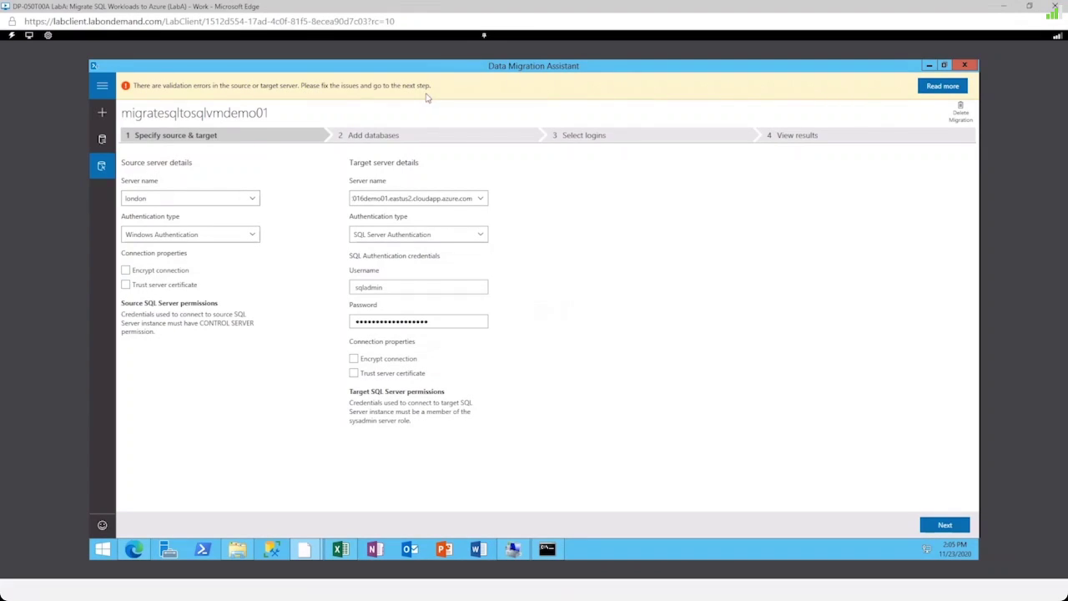
{"action": "left_click", "coordinate": [948, 89]}
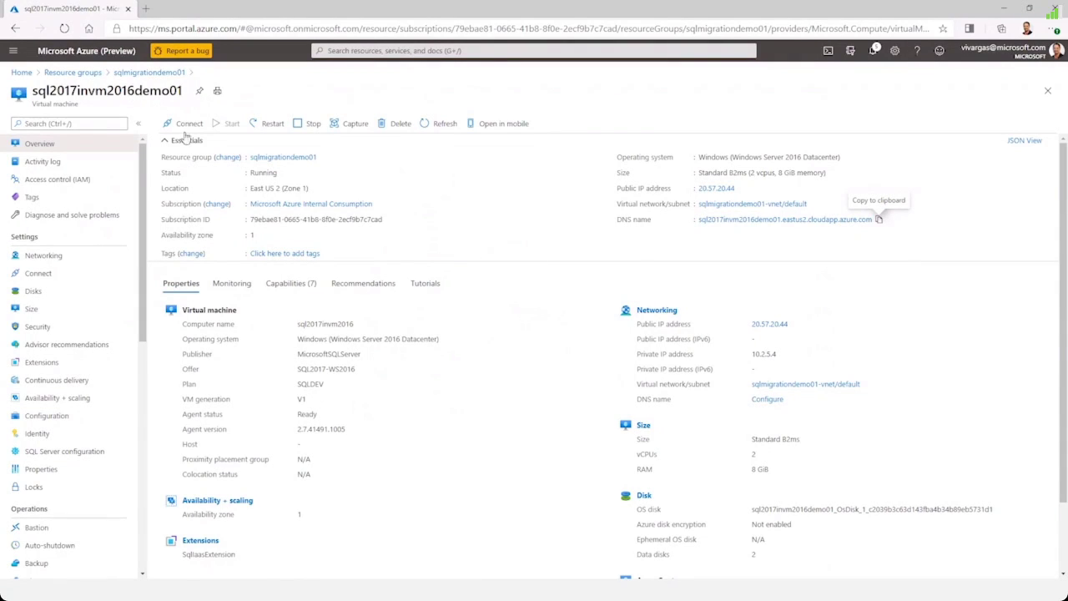
- Compare the migration's error details with the virtual machine's overview by placing the Azure portal beside Data Migration Assistant
{"action": "double_click", "coordinate": [949, 16]}
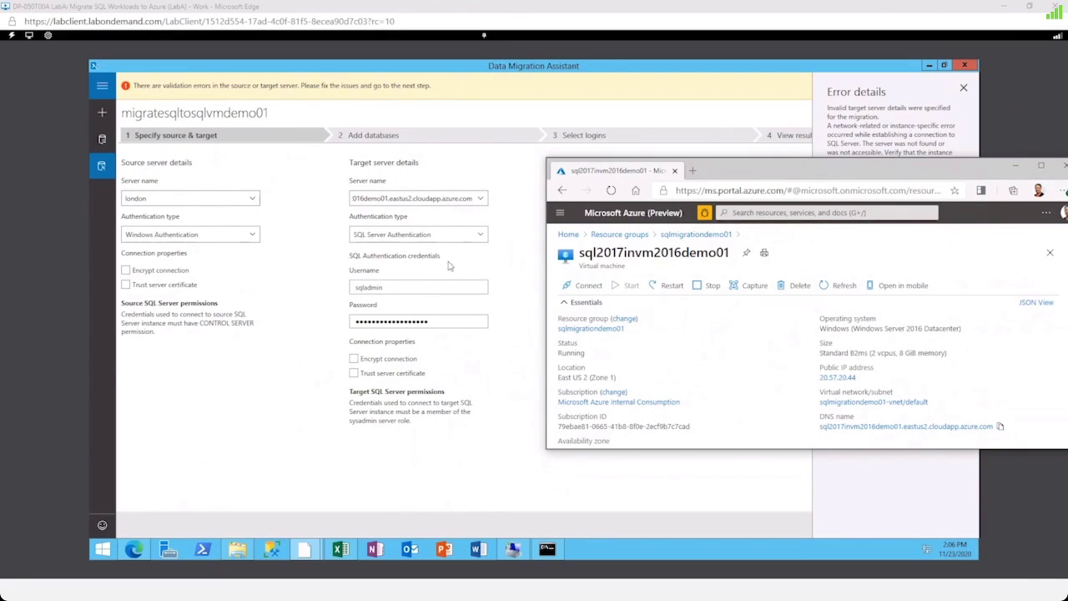
{"action": "left_click_drag", "start_coordinate": [733, 176], "coordinate": [467, 178]}
{"action": "left_click", "coordinate": [779, 171]}
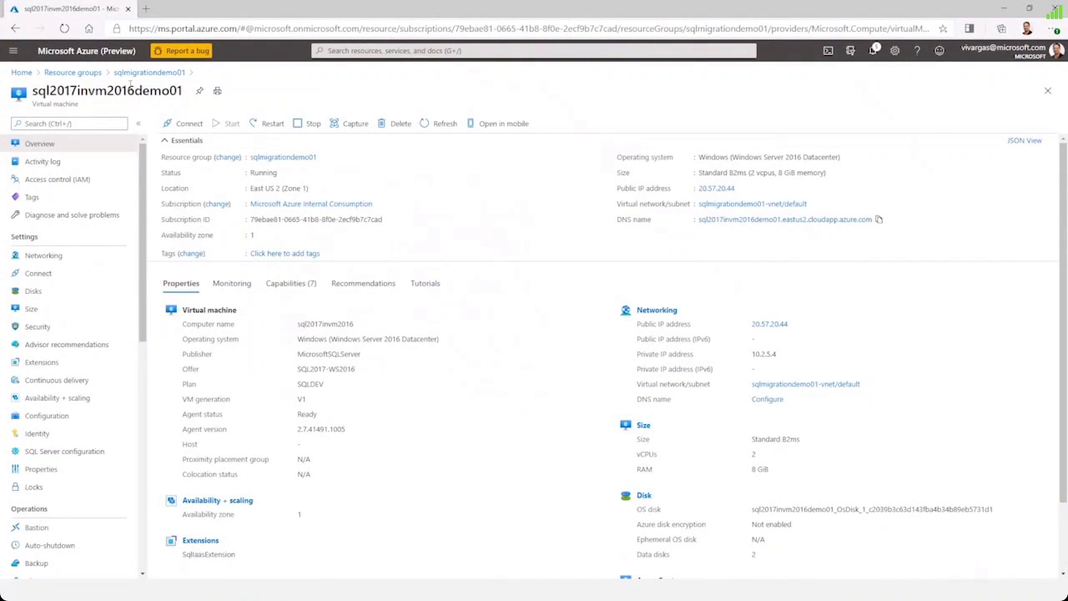
- Reopen the sql2017invm2016demo01 virtual machine from resource group sqlmigrationdemo01 and go to its SQL virtual machine management through SQL Server configuration
{"action": "left_click", "coordinate": [79, 75]}
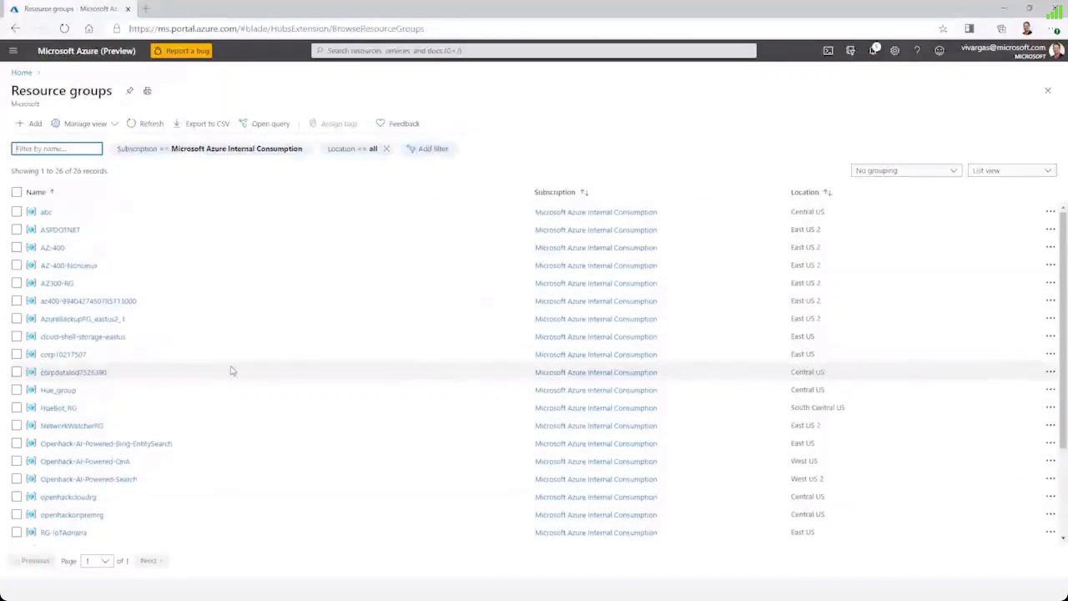
{"action": "left_click", "coordinate": [89, 466]}
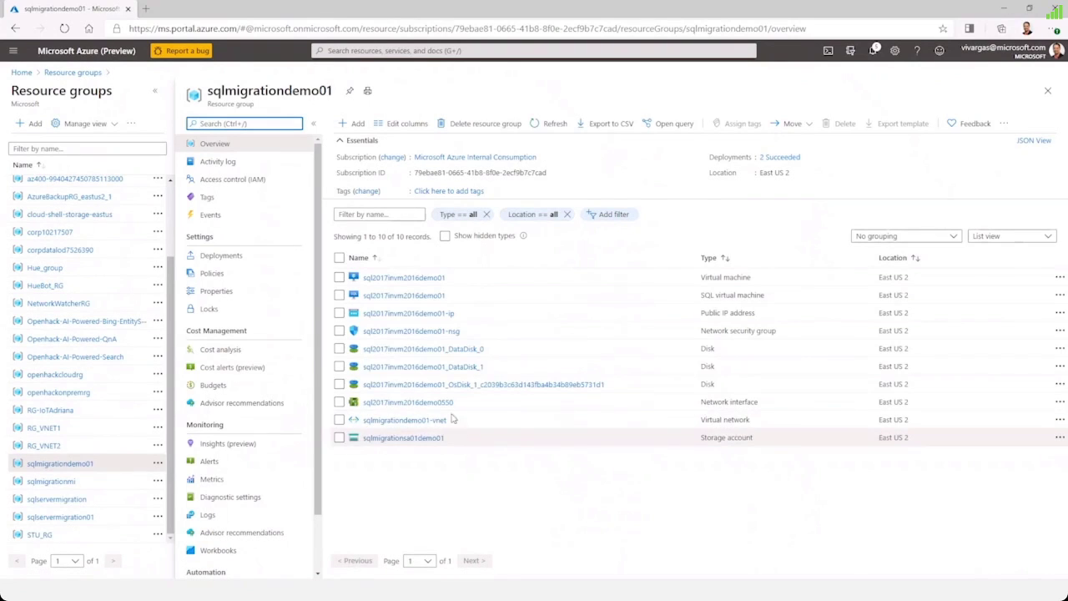
{"action": "left_click", "coordinate": [408, 280]}
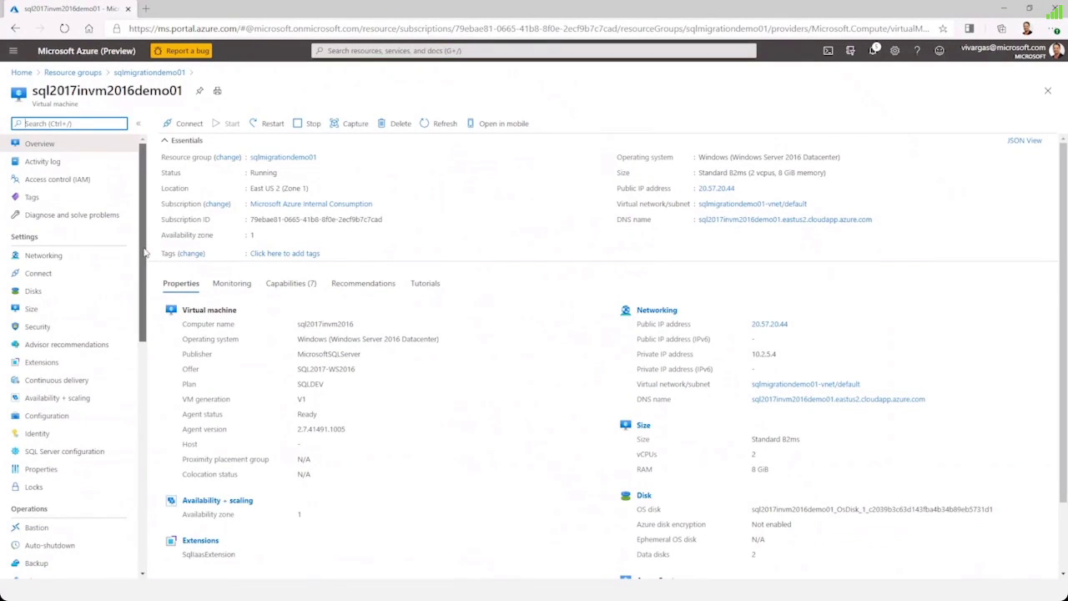
{"action": "scroll", "coordinate": [144, 252], "scroll_direction": "down", "scroll_amount": 3}
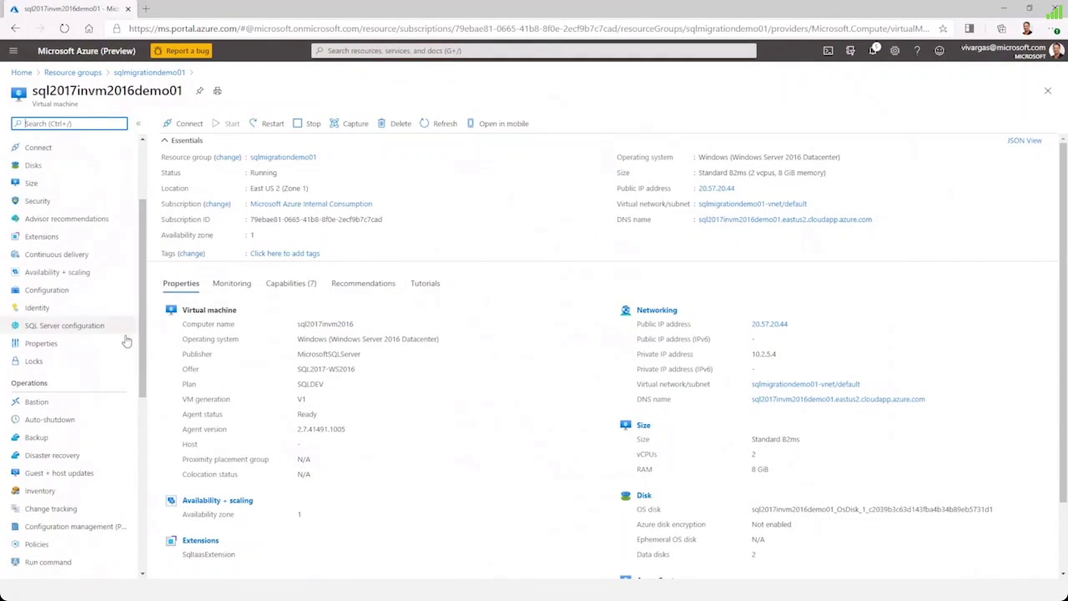
{"action": "left_click", "coordinate": [70, 329]}
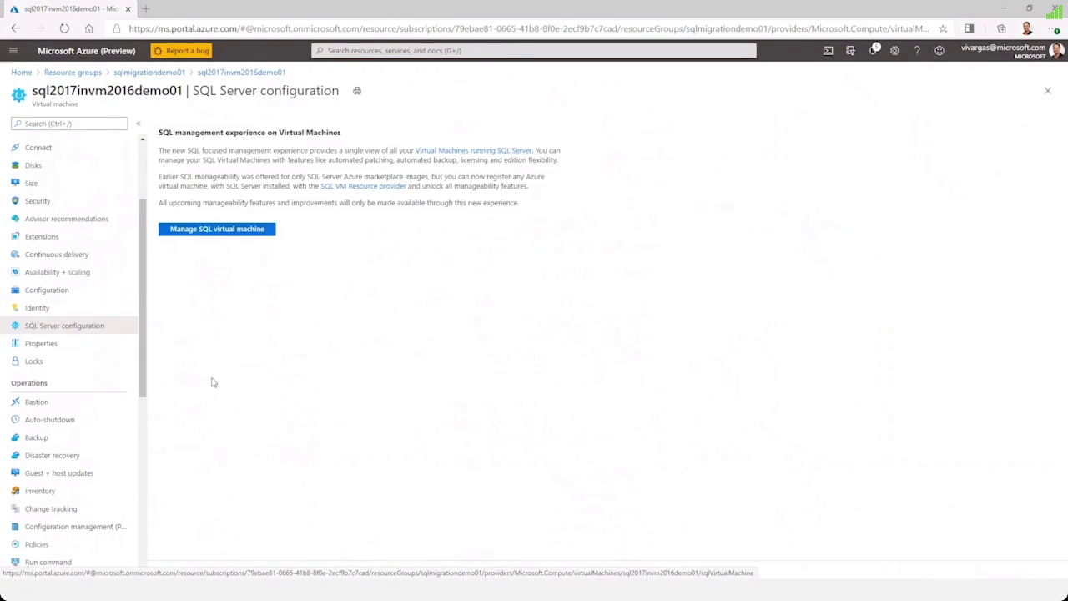
{"action": "left_click", "coordinate": [217, 231]}
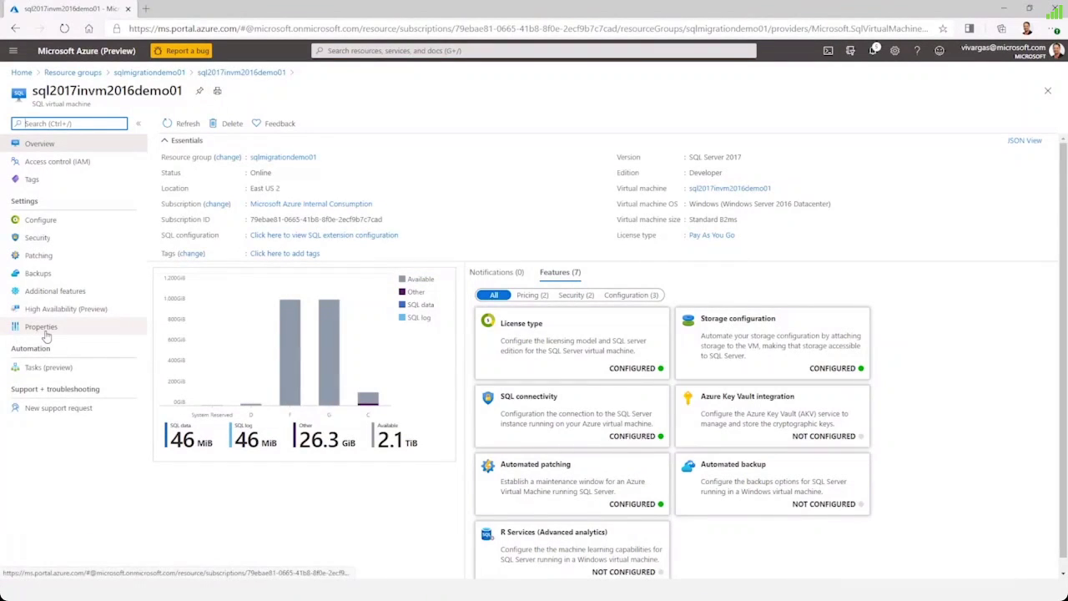
- In the SQL virtual machine's security settings, set SQL connectivity to Public (Internet)
{"action": "left_click", "coordinate": [48, 240]}
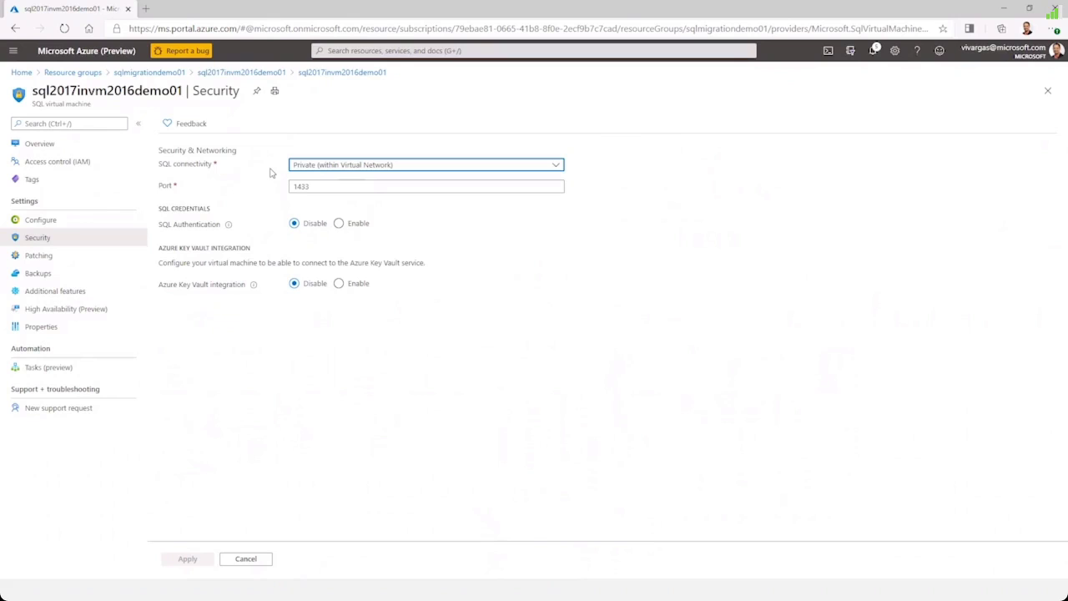
{"action": "left_click", "coordinate": [337, 168]}
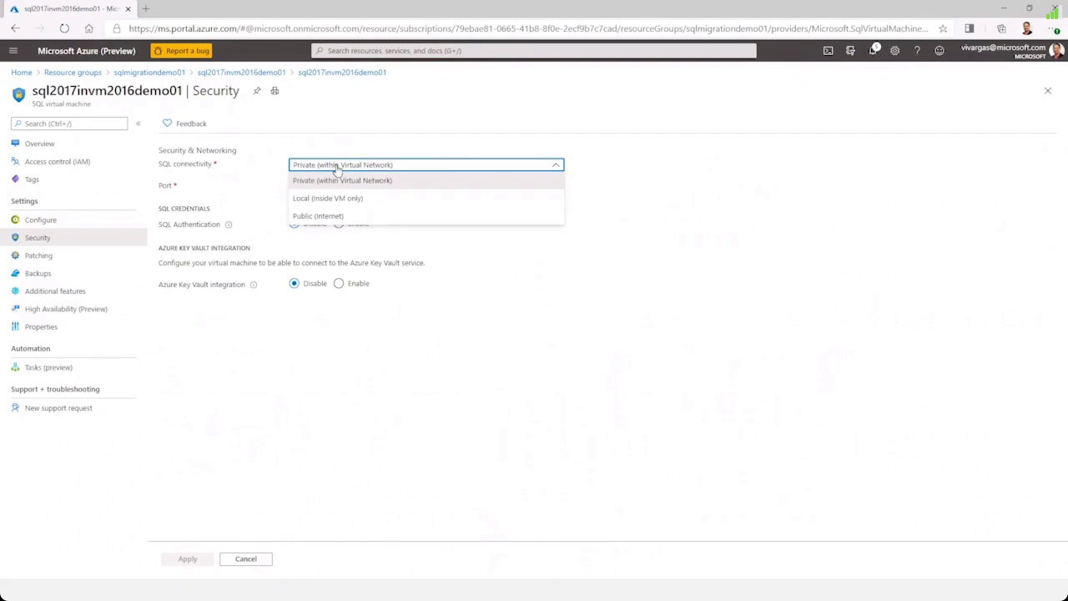
{"action": "left_click", "coordinate": [330, 218]}
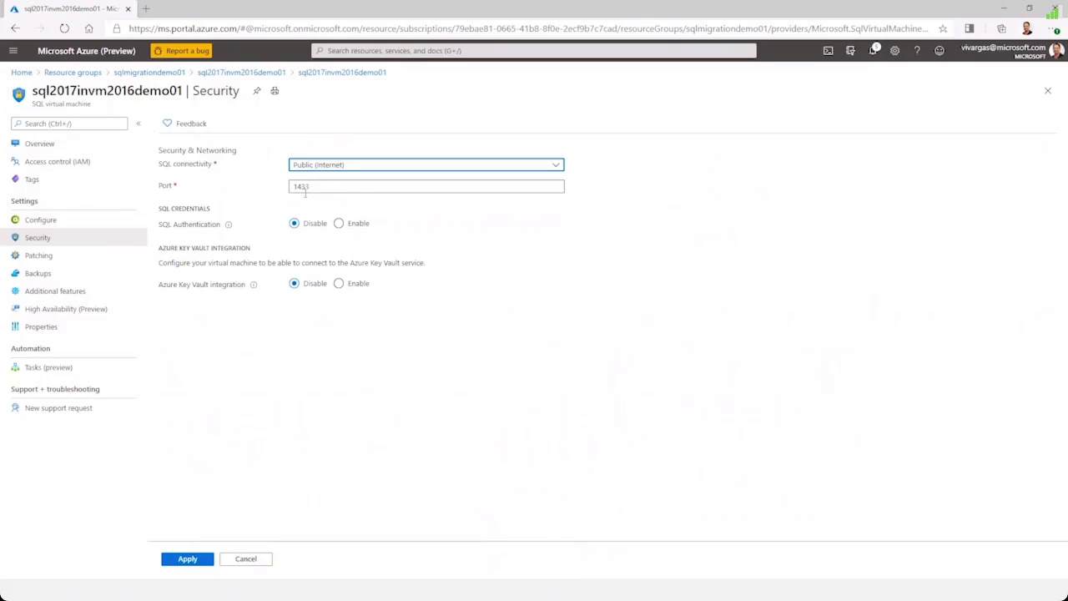
- Enable SQL Authentication with the login name sqladmin and the account password, and apply the security settings
{"action": "left_click", "coordinate": [339, 222]}
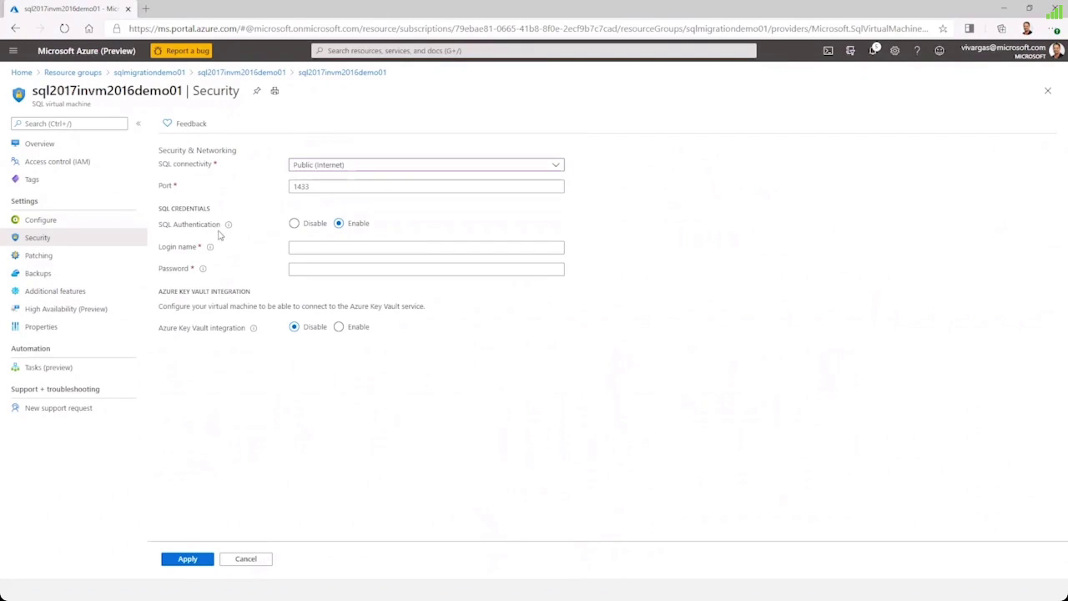
{"action": "left_click", "coordinate": [305, 248]}
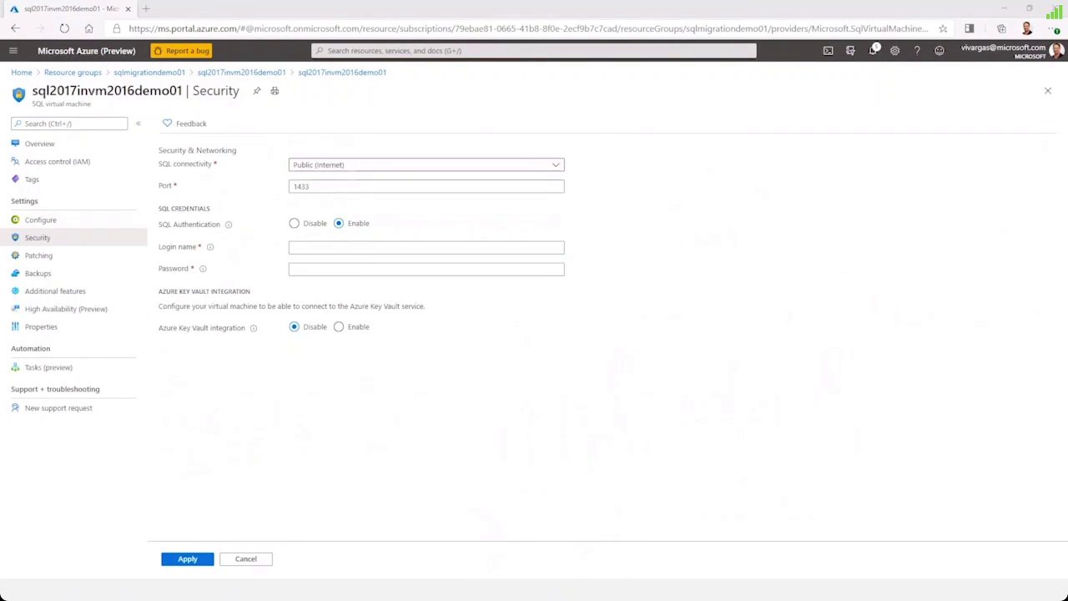
{"action": "left_click", "coordinate": [306, 247]}
{"action": "key", "text": "ctrl+v"}
{"action": "left_click", "coordinate": [296, 269]}
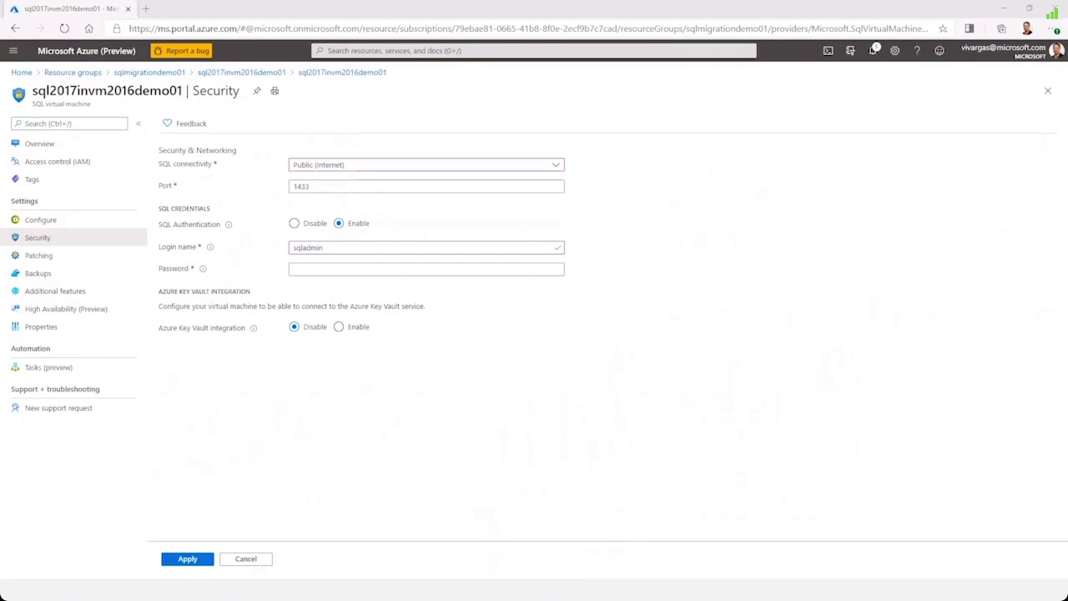
{"action": "left_click", "coordinate": [304, 268]}
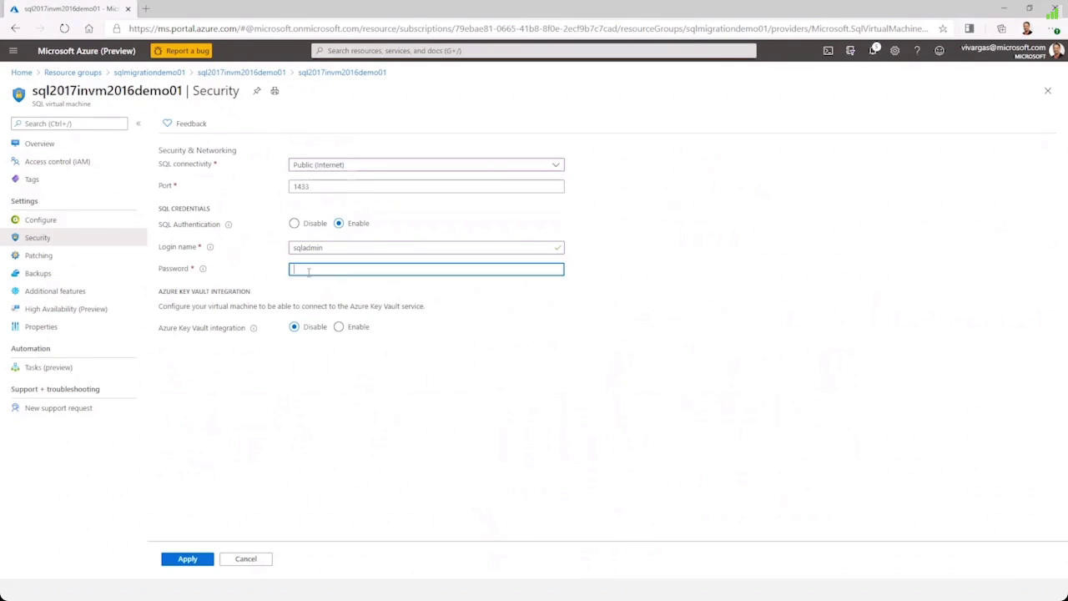
{"action": "key", "text": "ctrl+v"}
{"action": "left_click", "coordinate": [194, 560]}
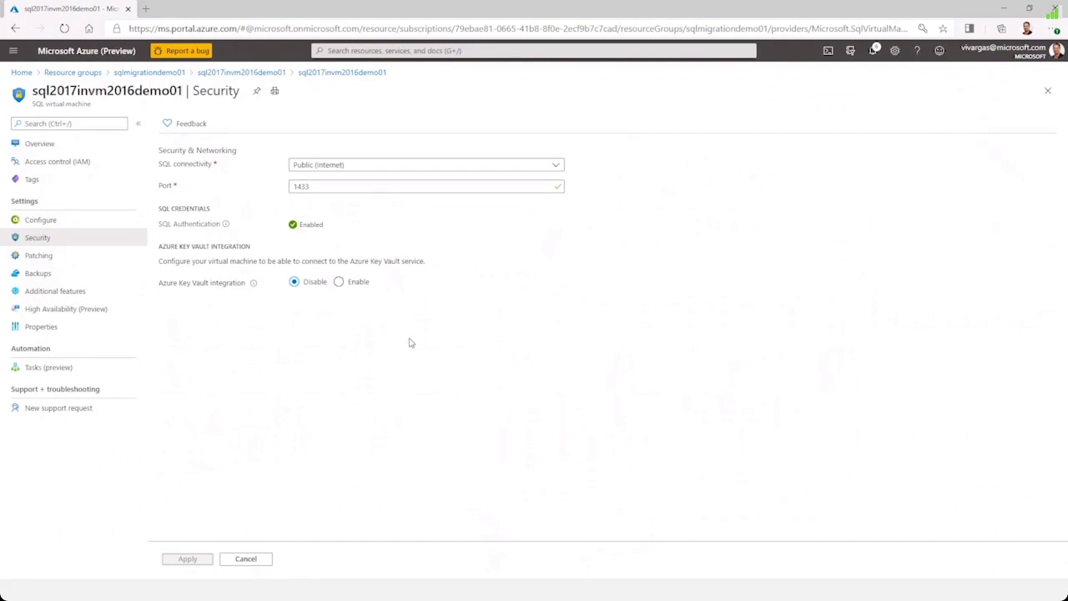
- Check the portal's deployment notification, return to Data Migration Assistant, close the error details, and continue to adding databases
{"action": "left_click", "coordinate": [873, 50]}
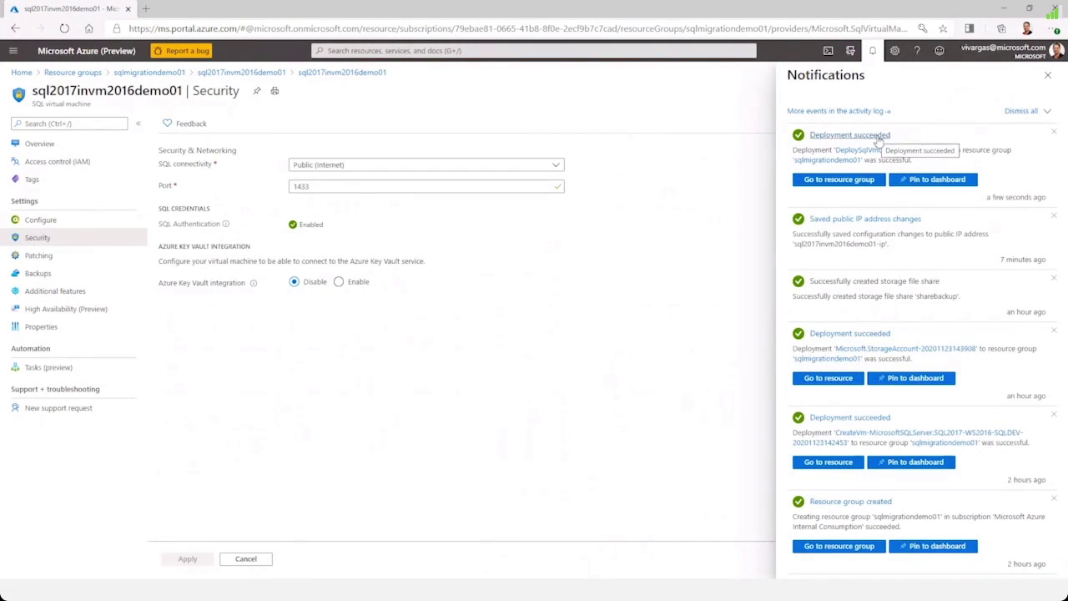
{"action": "left_click", "coordinate": [1005, 9]}
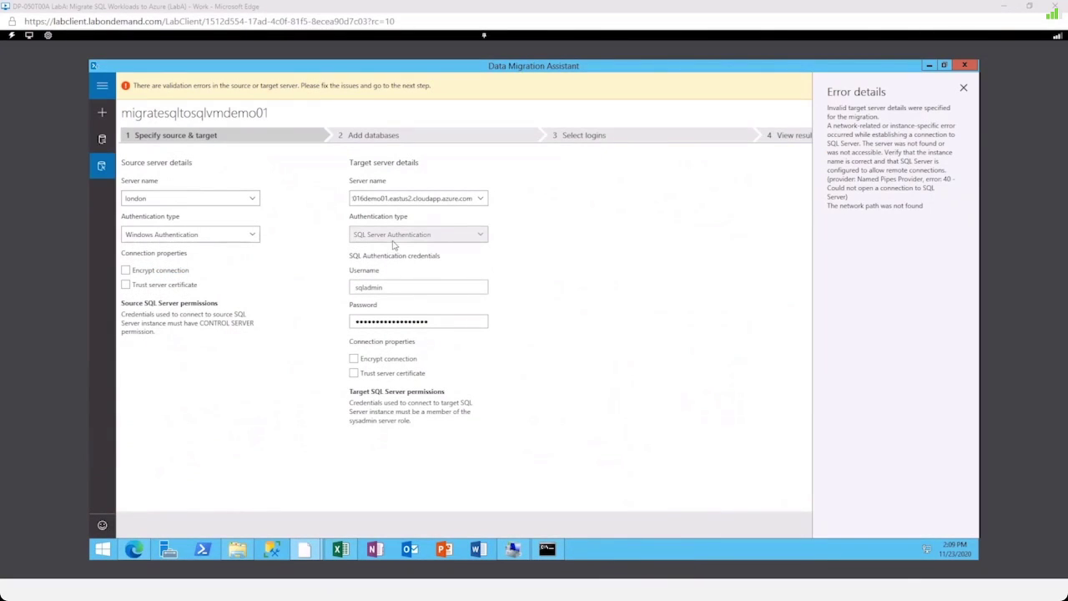
{"action": "left_click", "coordinate": [387, 199]}
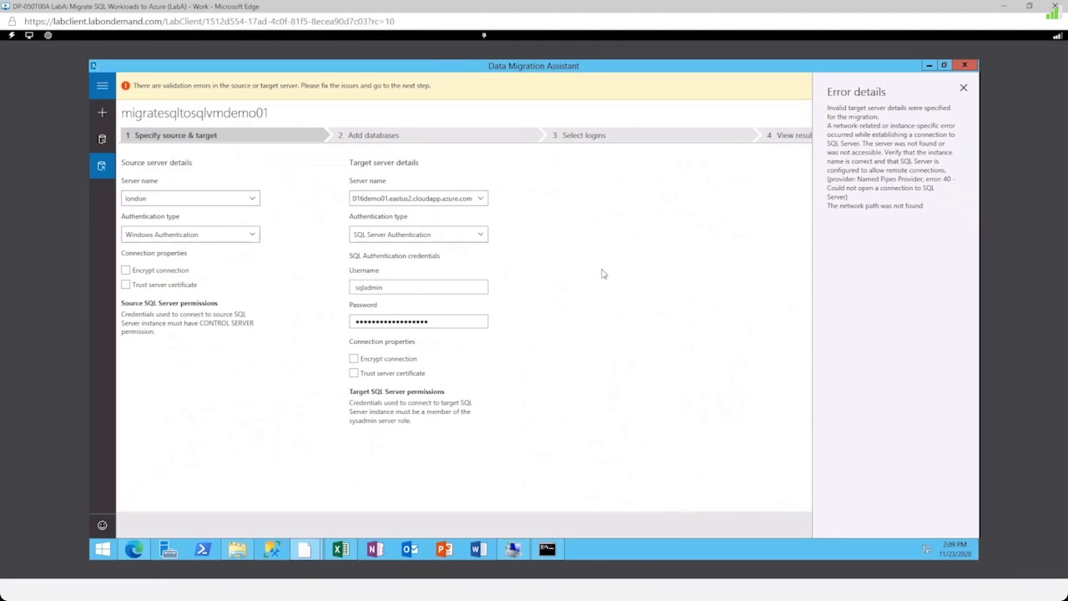
{"action": "left_click", "coordinate": [964, 88]}
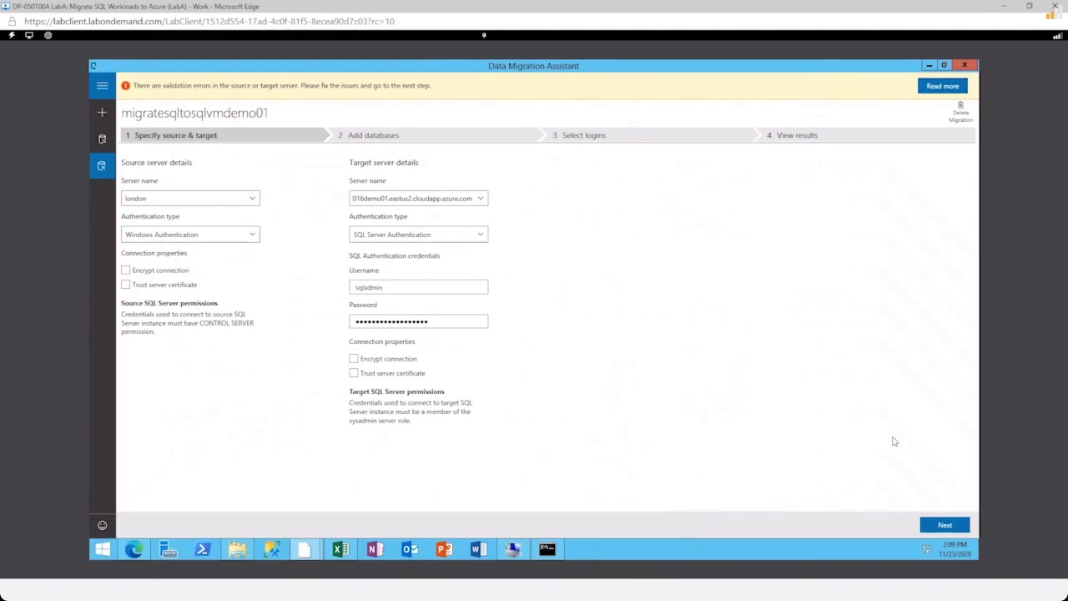
{"action": "left_click", "coordinate": [951, 527]}
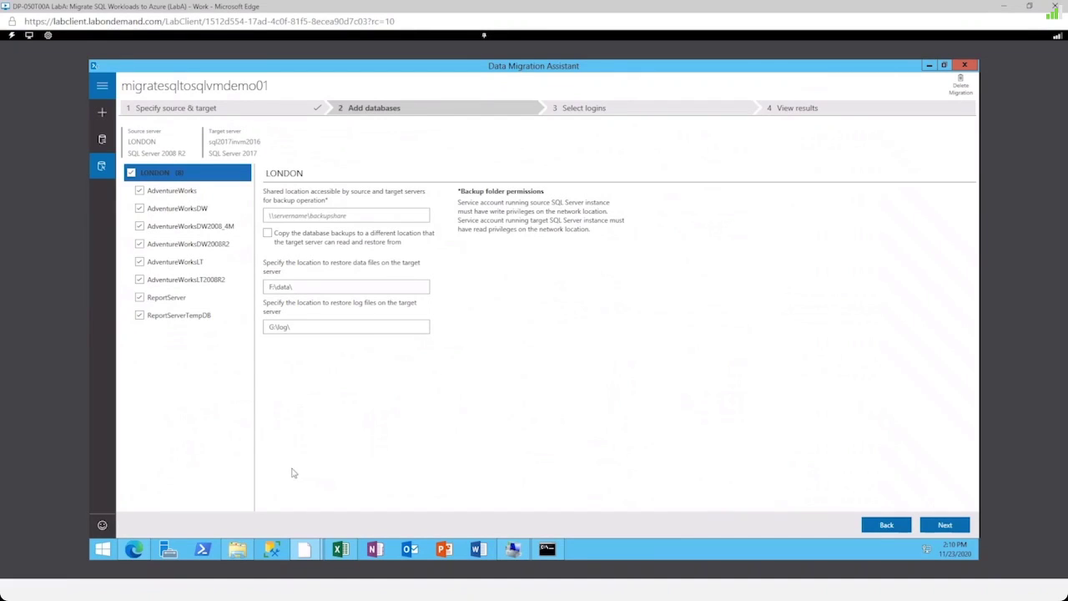
- Switch to SQL Server Management Studio, connect to the LONDON server with Windows Authentication, and expand its databases
{"action": "left_click", "coordinate": [275, 551]}
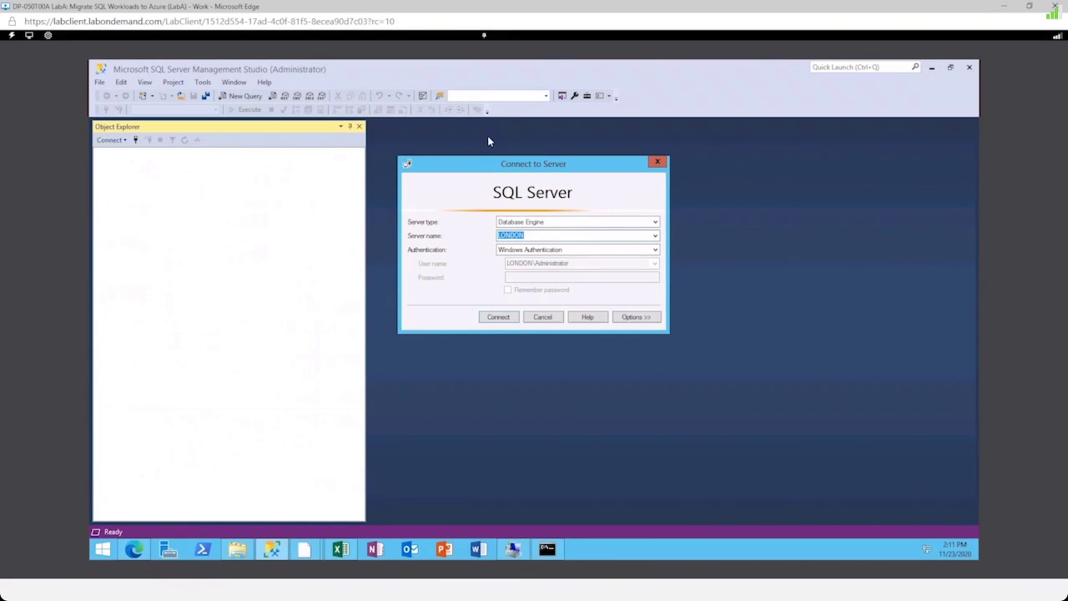
{"action": "left_click", "coordinate": [500, 319]}
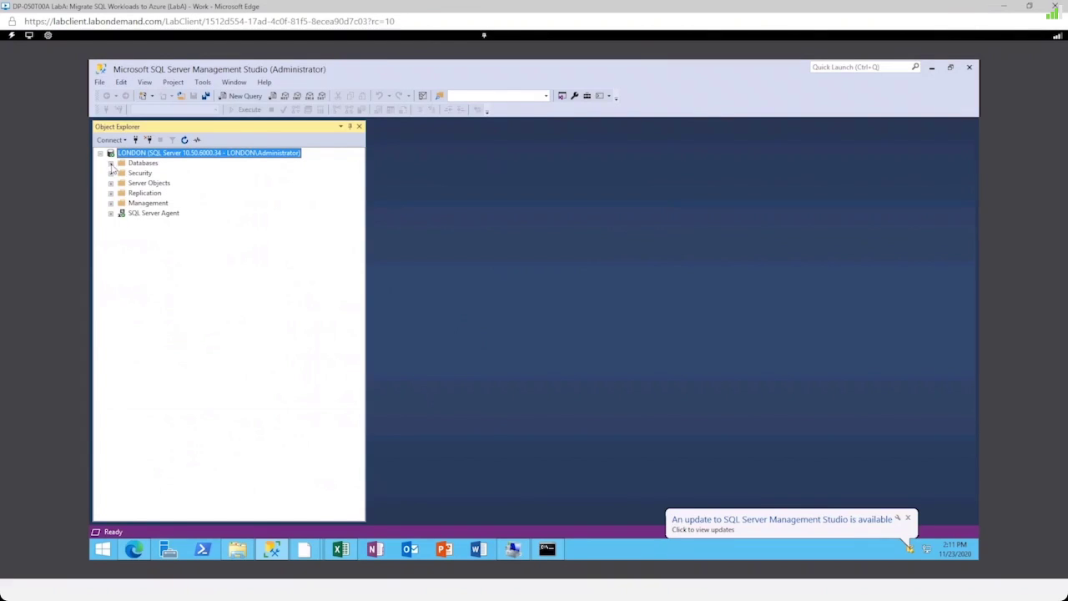
{"action": "left_click", "coordinate": [111, 164]}
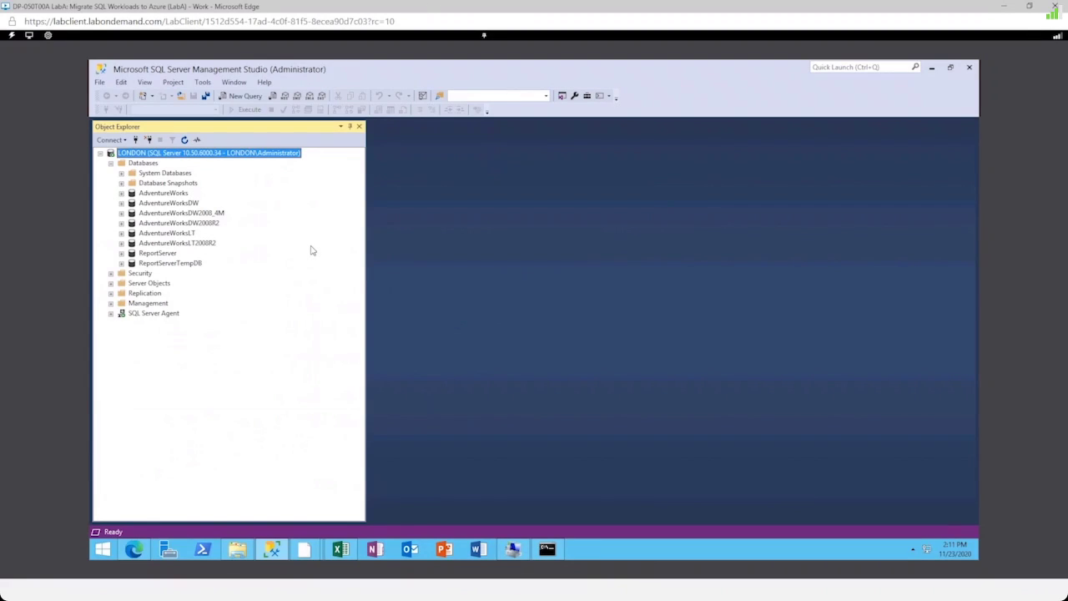
- Start a second Database Engine connection with the server name cleared, and copy the sql2017invm2016demo01 virtual machine's DNS name from the Azure portal
{"action": "left_click", "coordinate": [125, 141]}
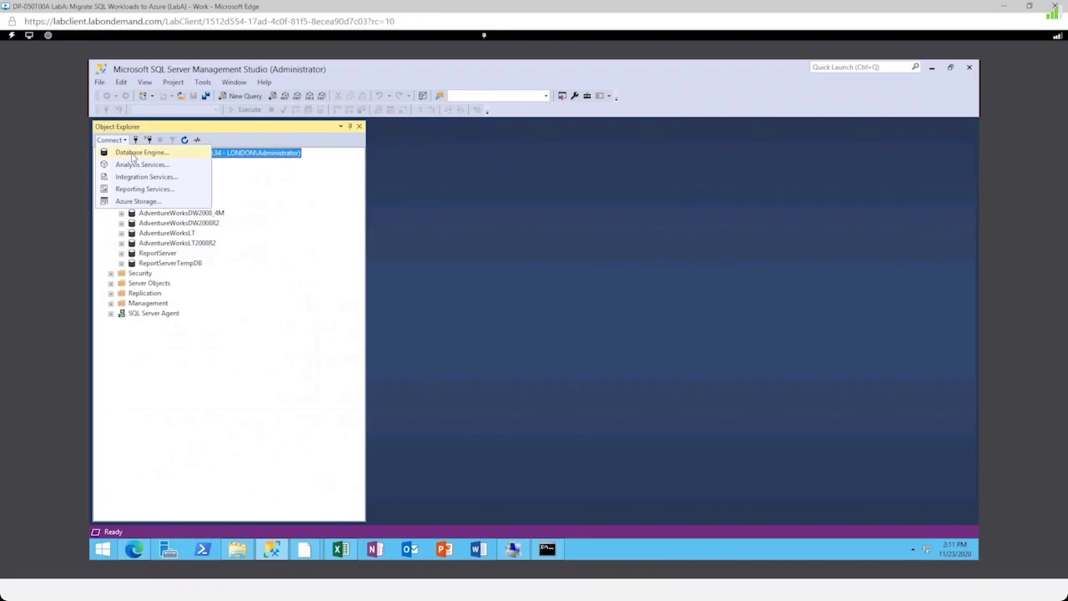
{"action": "left_click", "coordinate": [136, 160]}
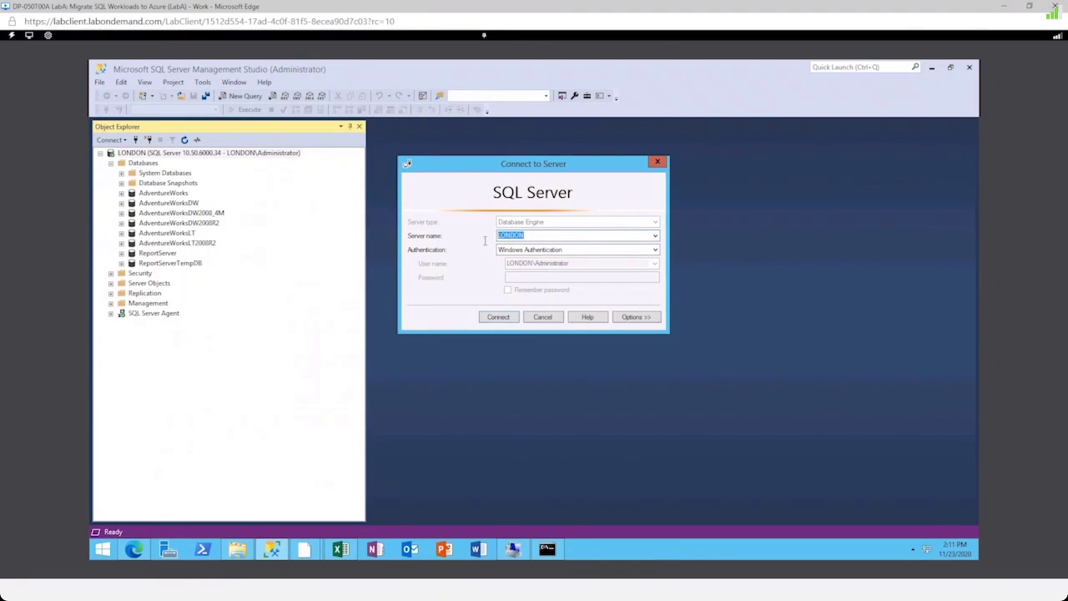
{"action": "key", "text": "Delete"}
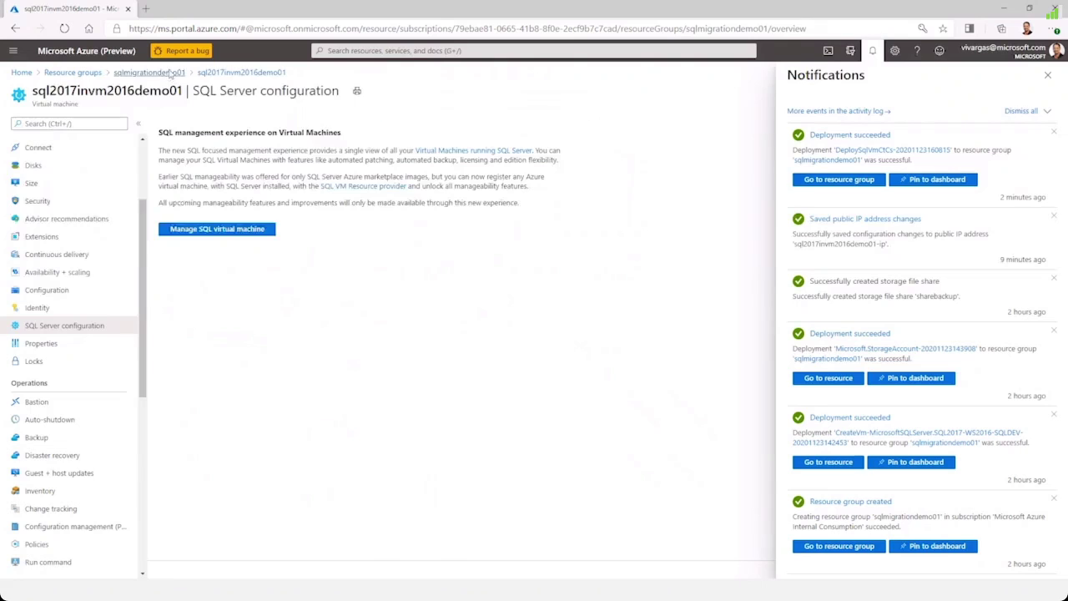
{"action": "left_click", "coordinate": [167, 73]}
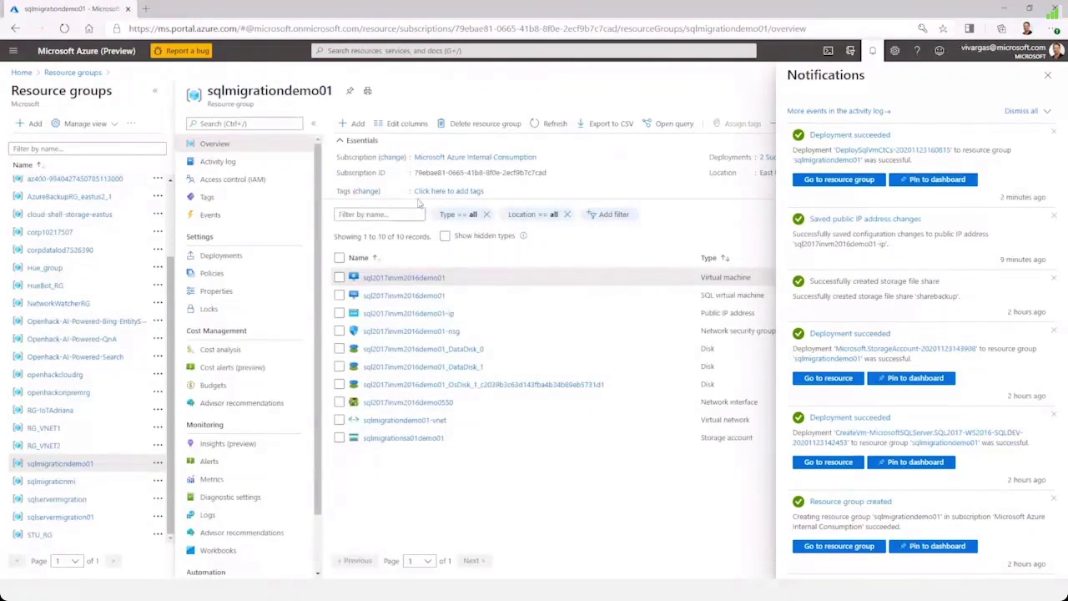
{"action": "left_click", "coordinate": [403, 278]}
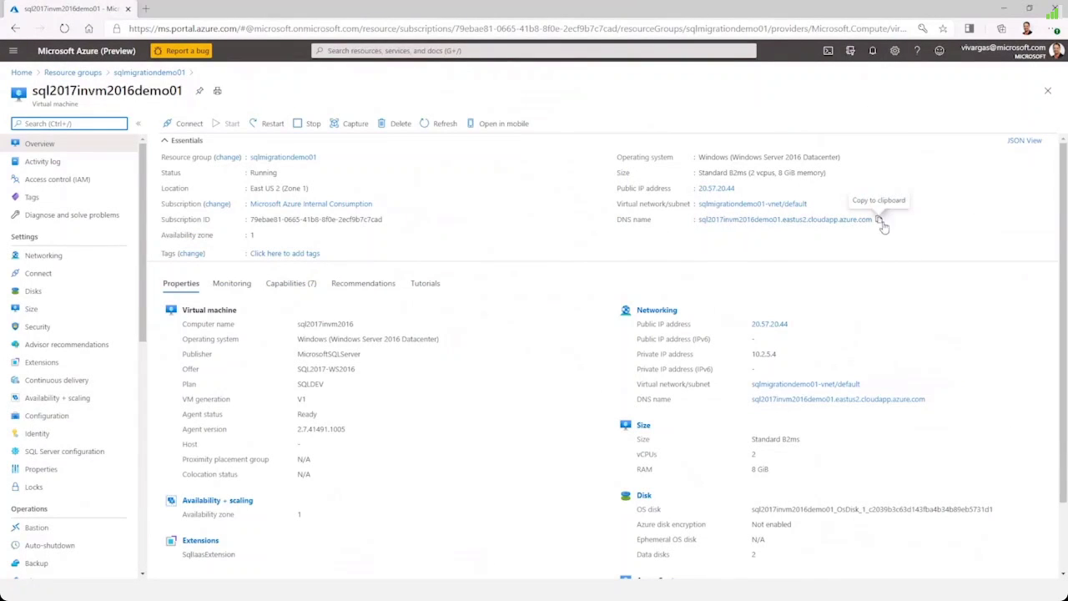
{"action": "left_click", "coordinate": [880, 220]}
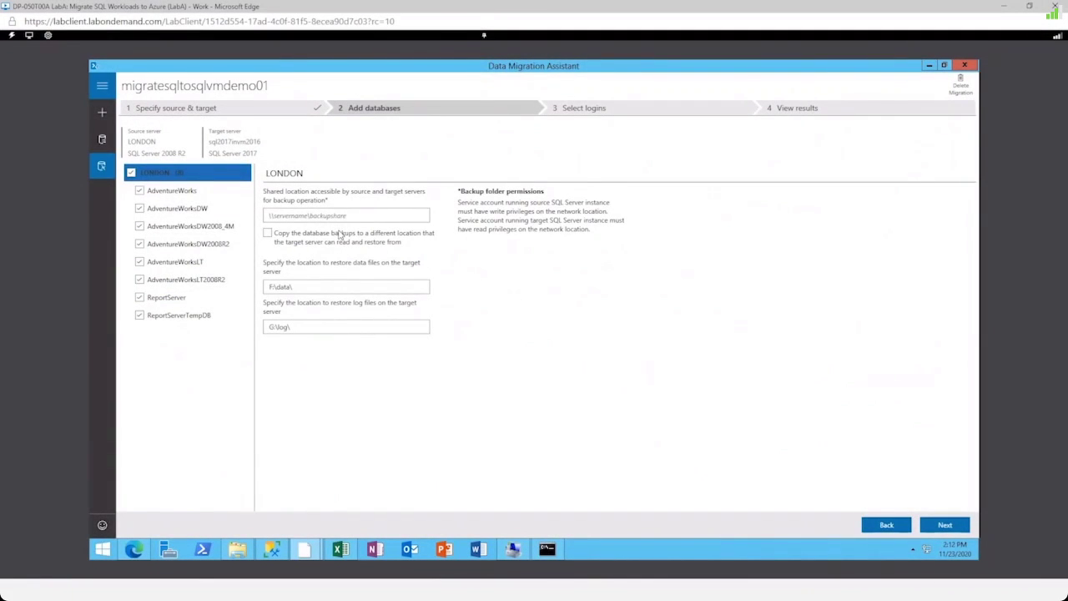
- Back in Management Studio's connection dialog, enter sql2017invm2016demo01.eastus2.cloudapp.azure.com as the server name through the lab's clipboard text entry
{"action": "left_click", "coordinate": [275, 551]}
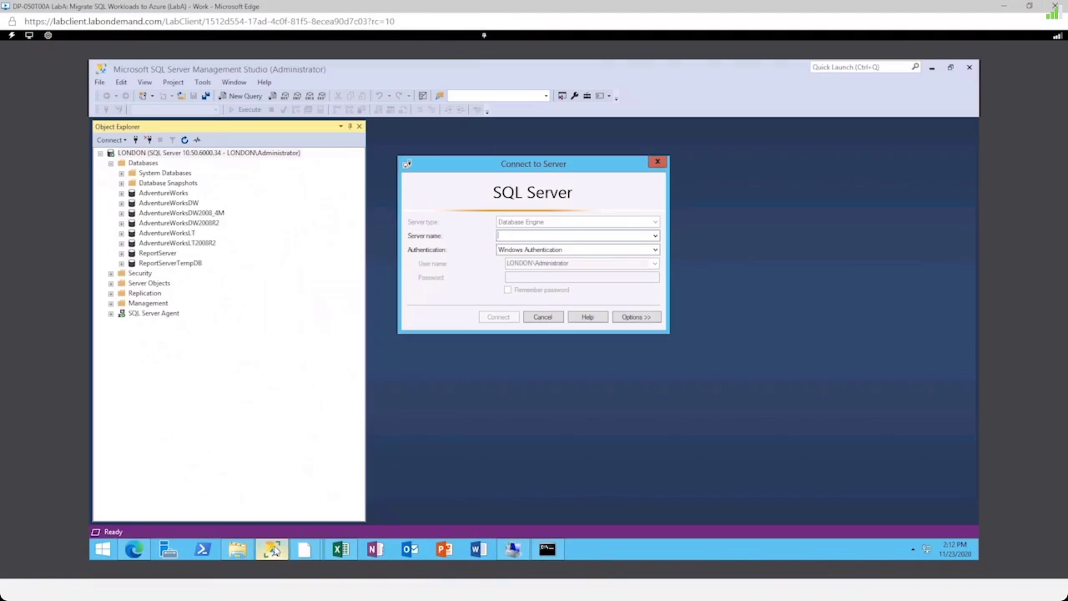
{"action": "left_click", "coordinate": [15, 37]}
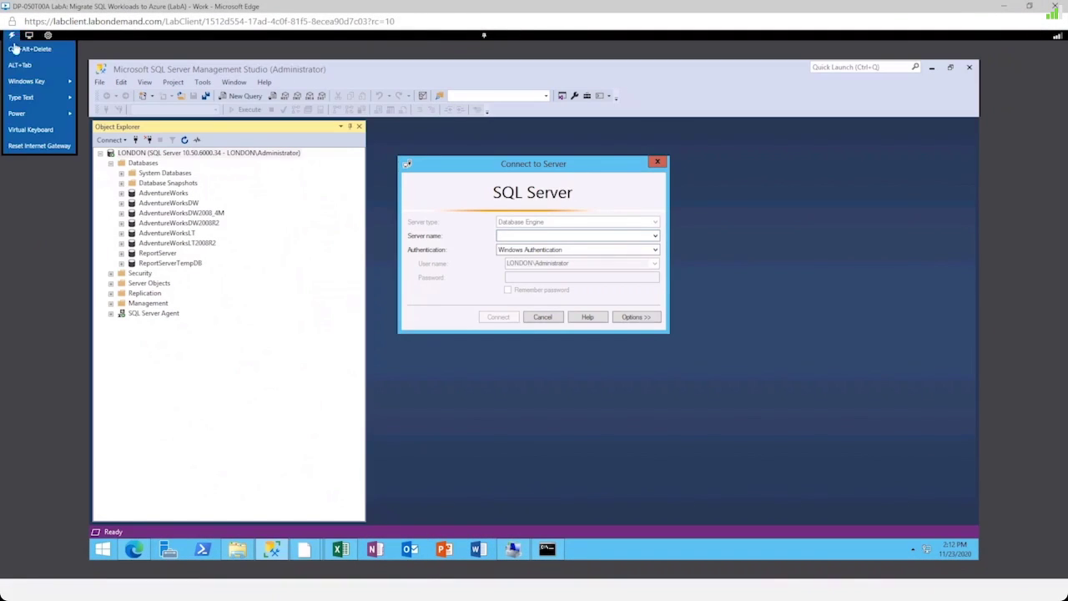
{"action": "mouse_move", "coordinate": [42, 98]}
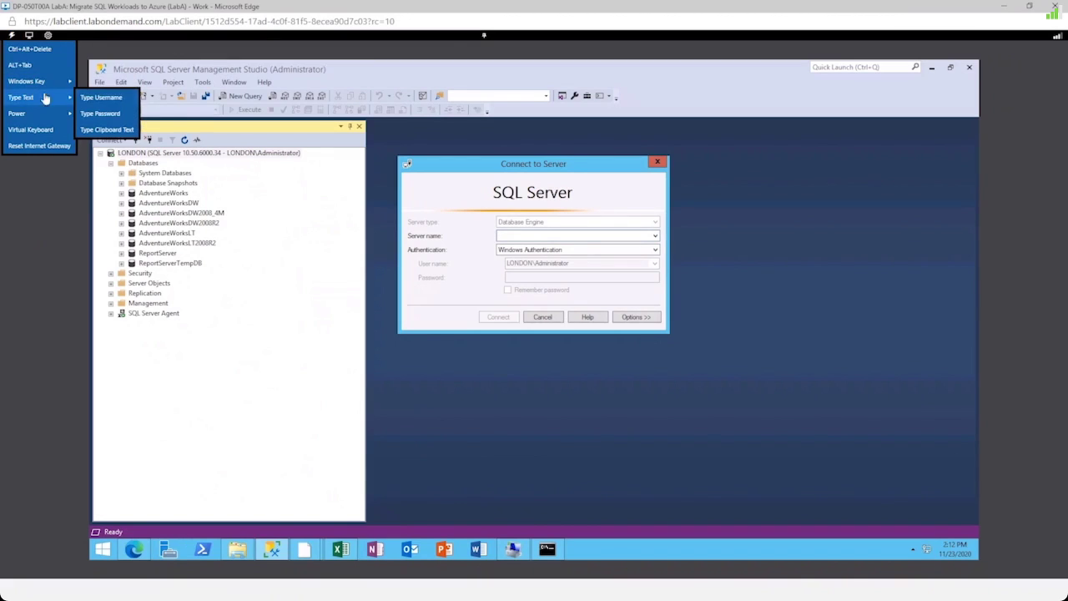
{"action": "left_click", "coordinate": [105, 130]}
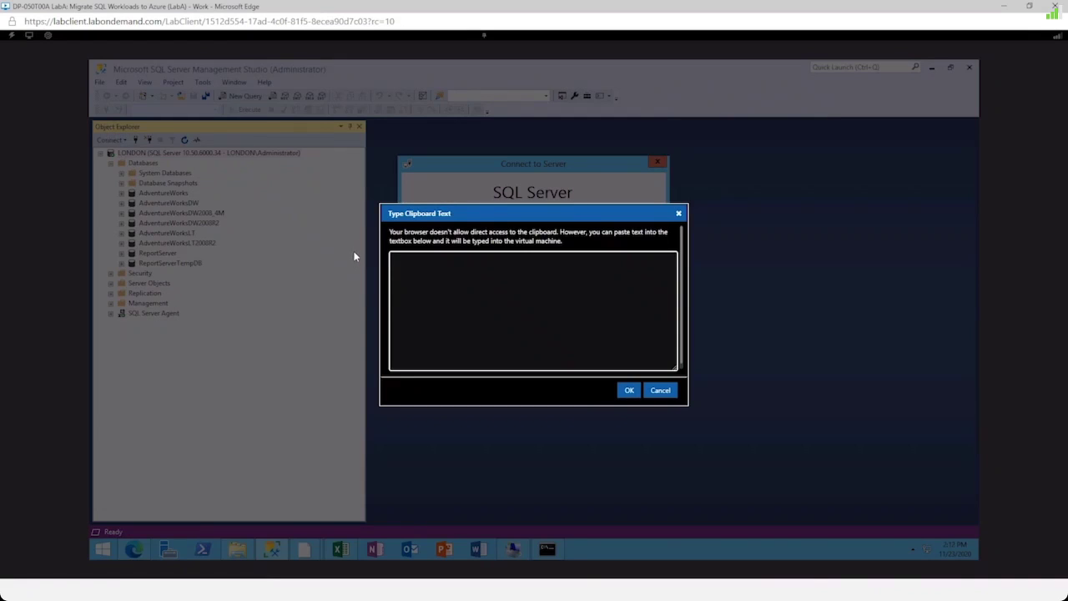
{"action": "key", "text": "ctrl+v"}
{"action": "left_click", "coordinate": [629, 389]}
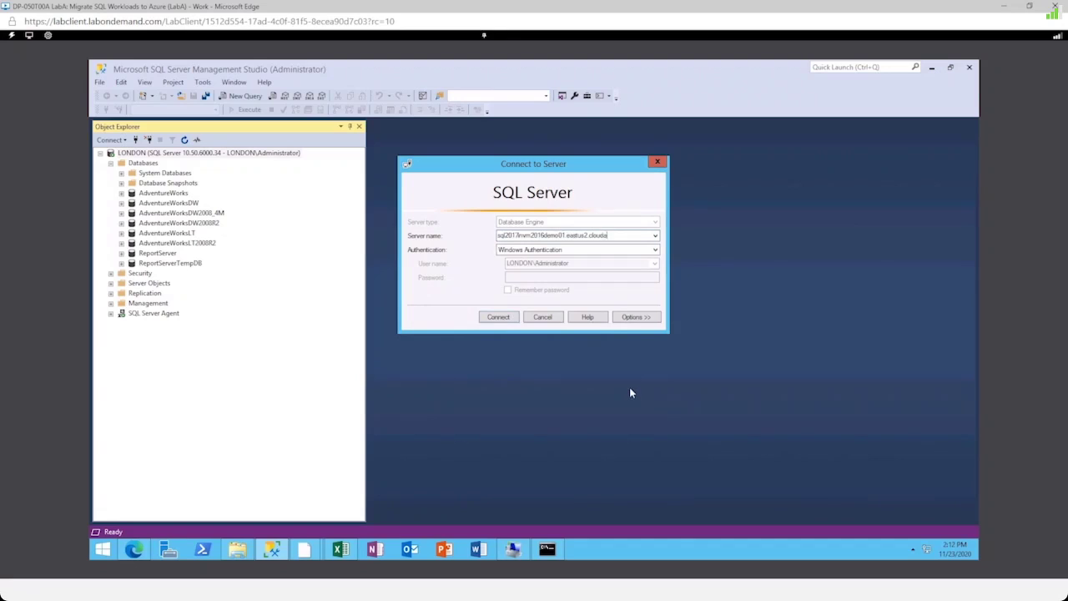
- Connect to the Azure server using SQL Server Authentication with login sqladmin and the account password, and expand its databases
{"action": "left_click", "coordinate": [654, 251]}
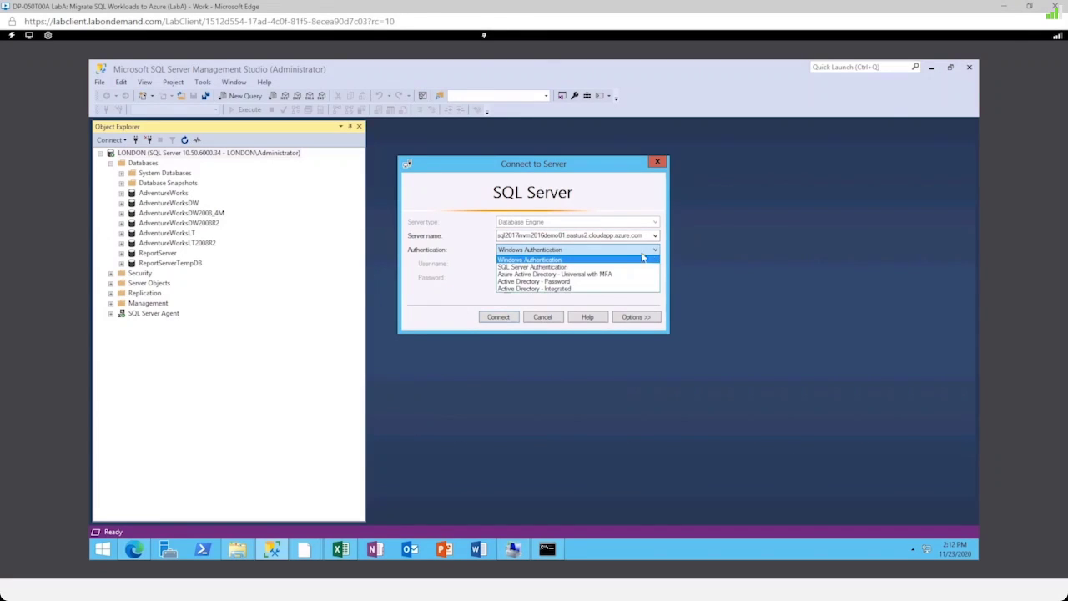
{"action": "left_click", "coordinate": [549, 267]}
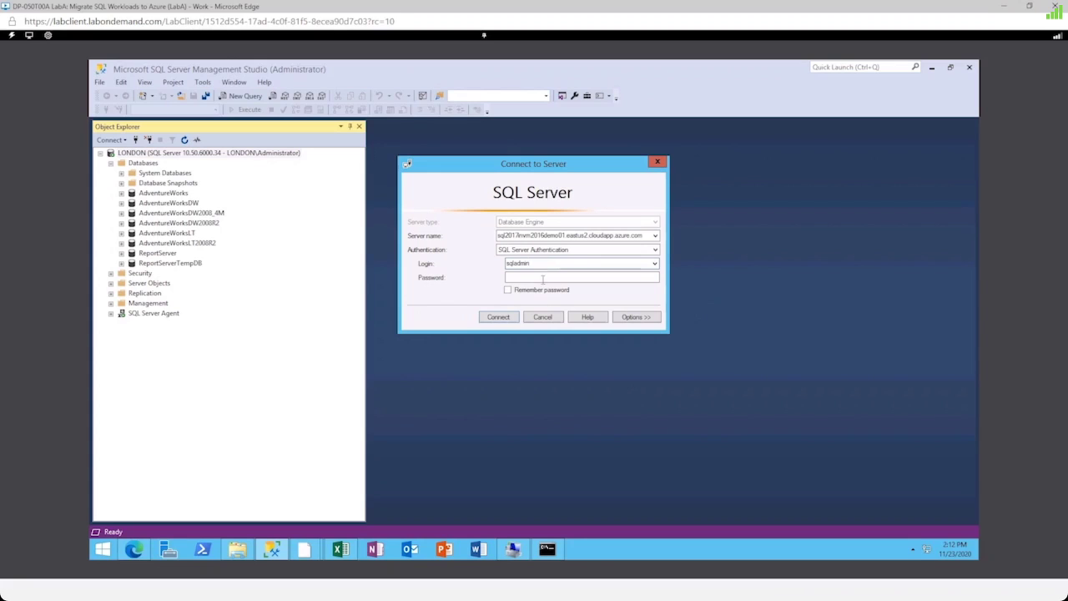
{"action": "left_click", "coordinate": [12, 35]}
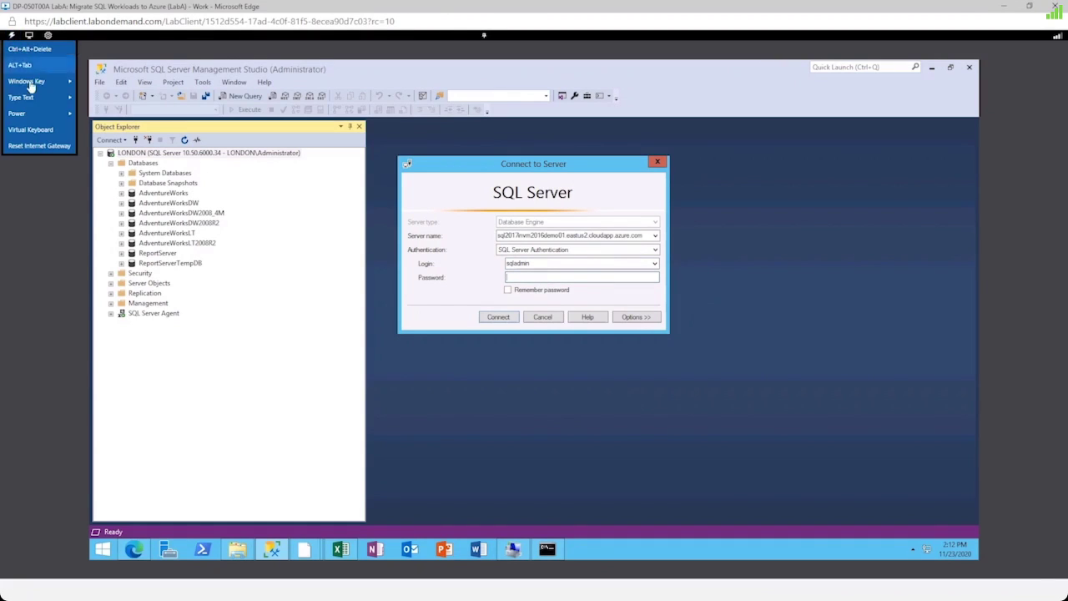
{"action": "mouse_move", "coordinate": [34, 100]}
{"action": "left_click", "coordinate": [107, 130]}
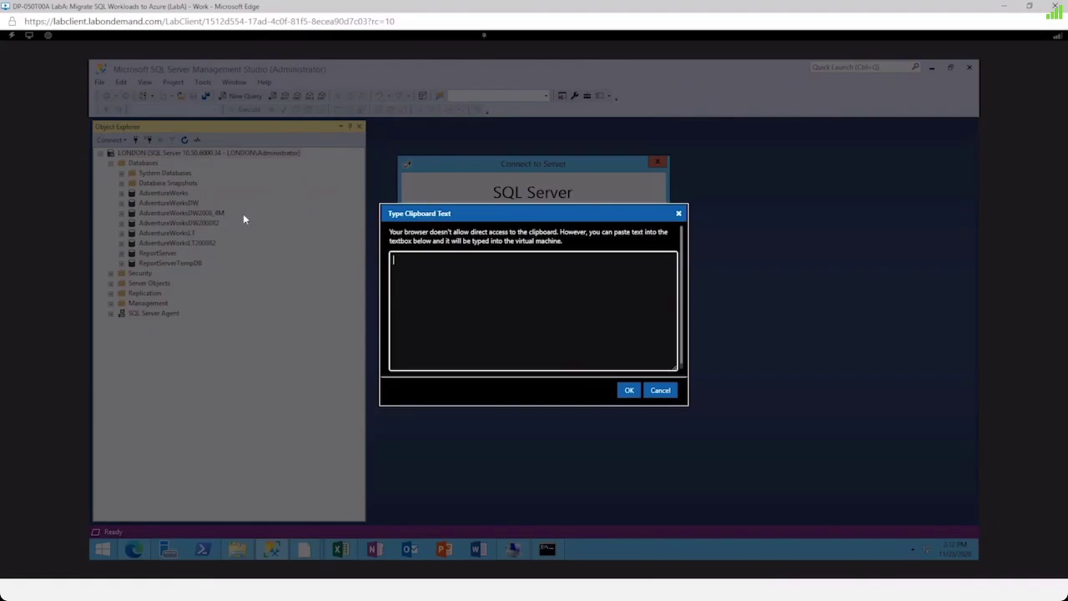
{"action": "key", "text": "ctrl+v"}
{"action": "left_click", "coordinate": [630, 390]}
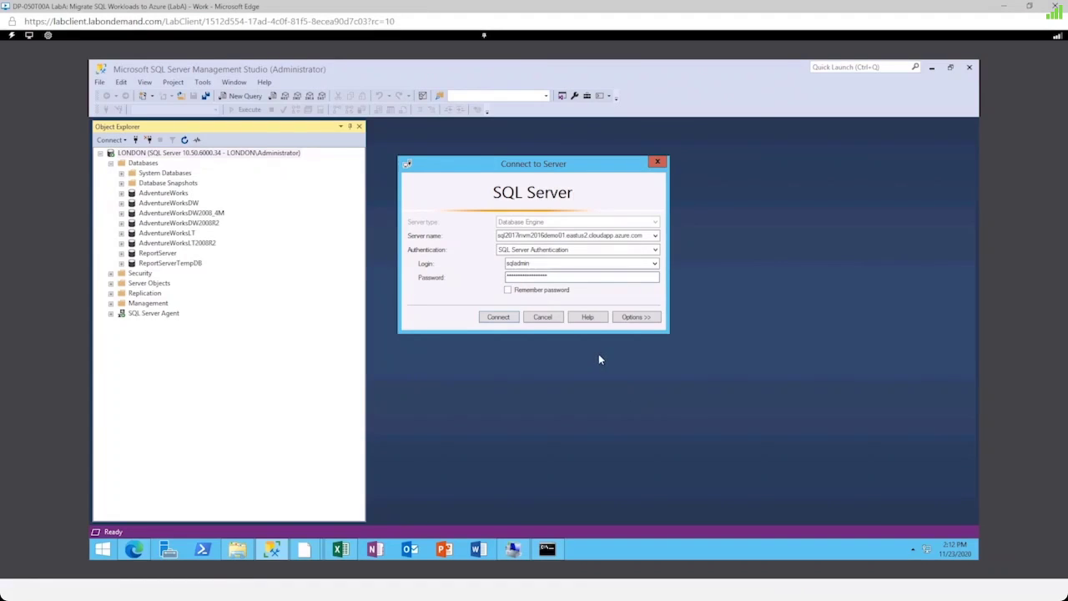
{"action": "left_click", "coordinate": [510, 321]}
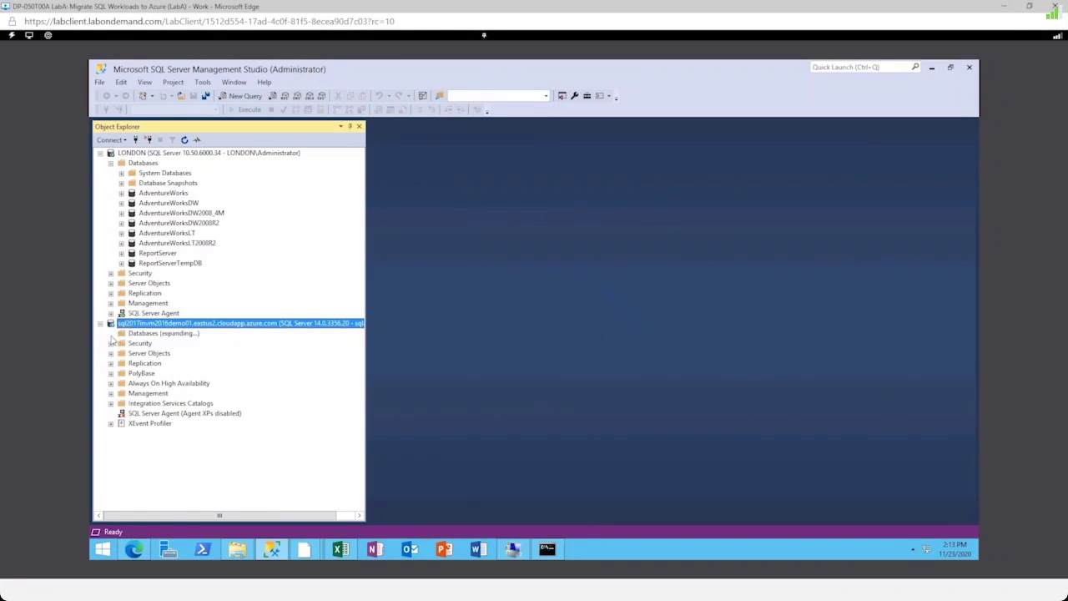
{"action": "left_click", "coordinate": [111, 334]}
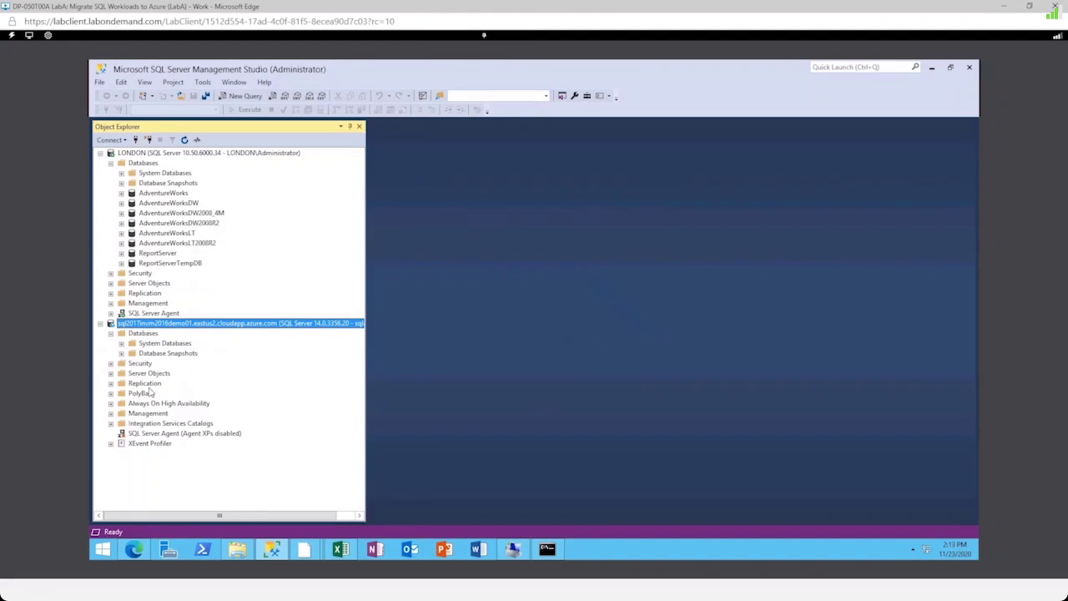
- Review the migratesqltosqlvmdemo01 project's source and target servers in Data Migration Assistant, and return to Management Studio
{"action": "left_click", "coordinate": [304, 551]}
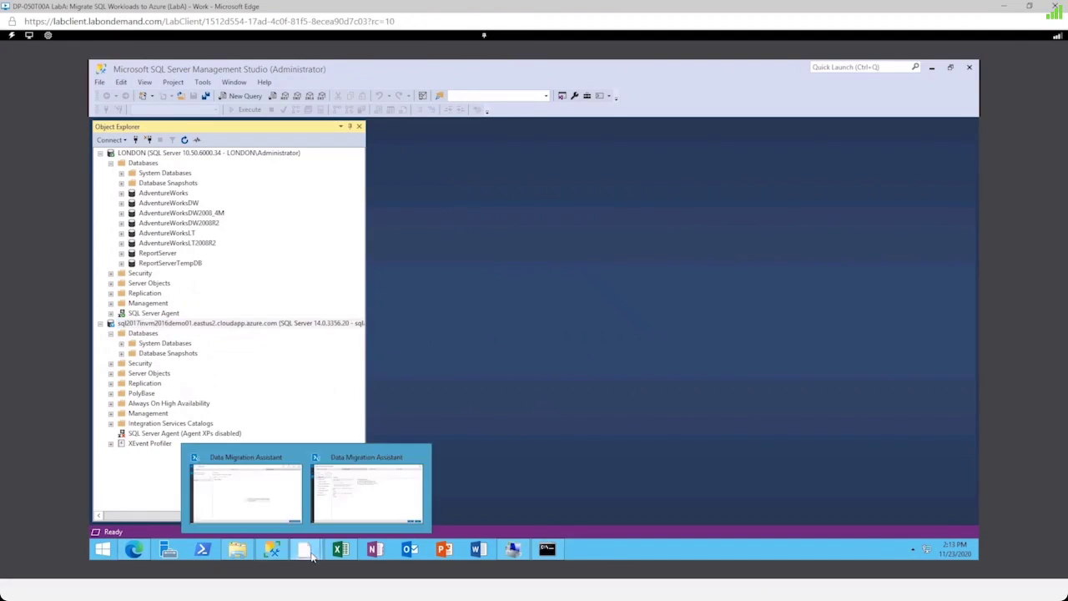
{"action": "left_click", "coordinate": [343, 524]}
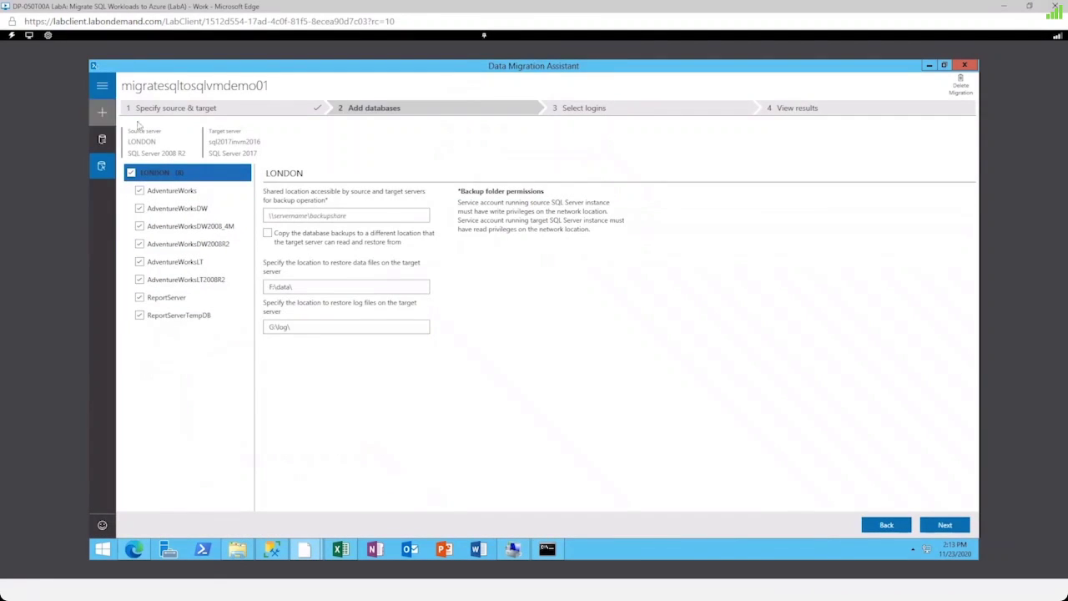
{"action": "left_click", "coordinate": [929, 66]}
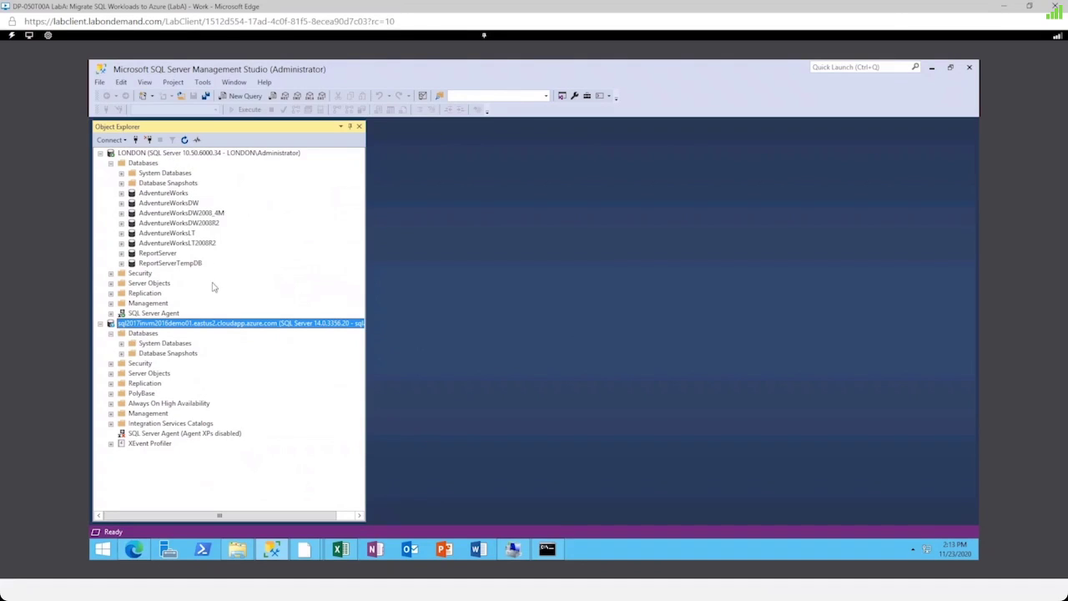
- Open a new query on the LONDON server, review the xp_cmdshell share-mapping script in Notepad, and place its window over the query area
{"action": "left_click", "coordinate": [157, 154]}
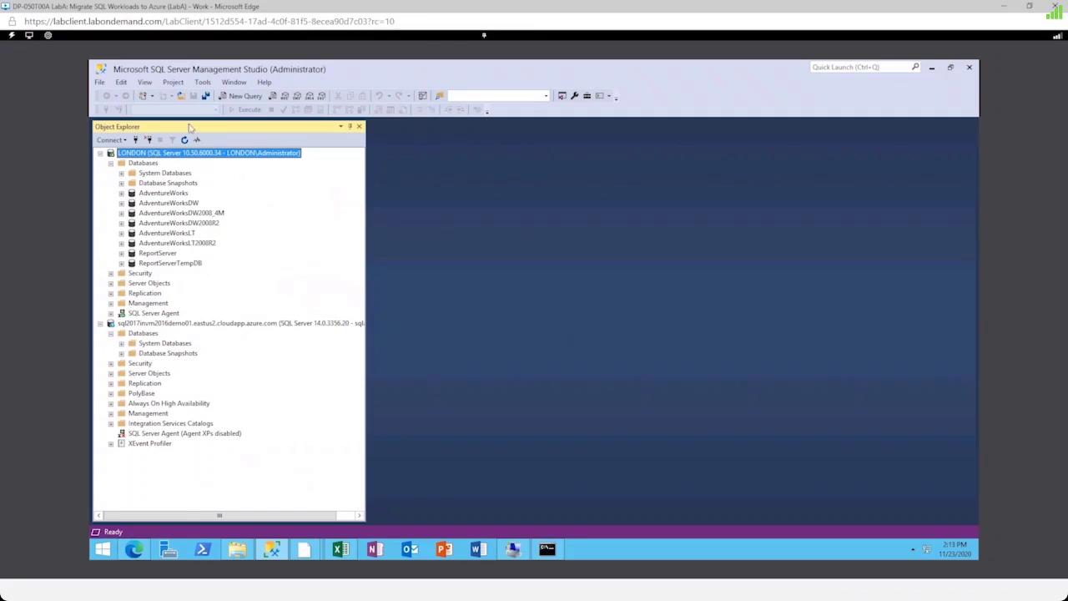
{"action": "left_click", "coordinate": [247, 97]}
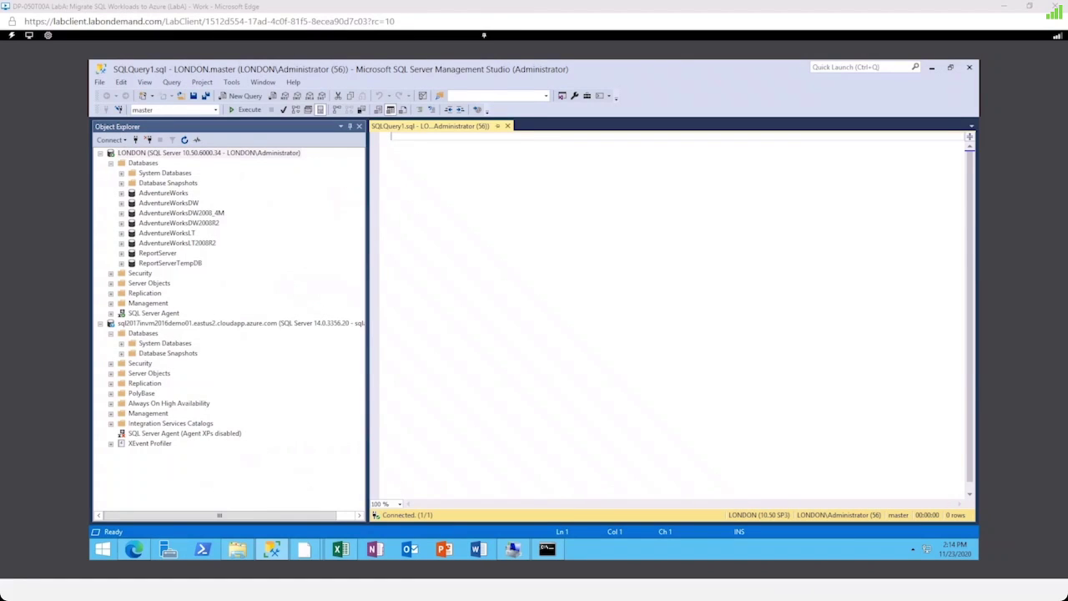
{"action": "left_click", "coordinate": [304, 549]}
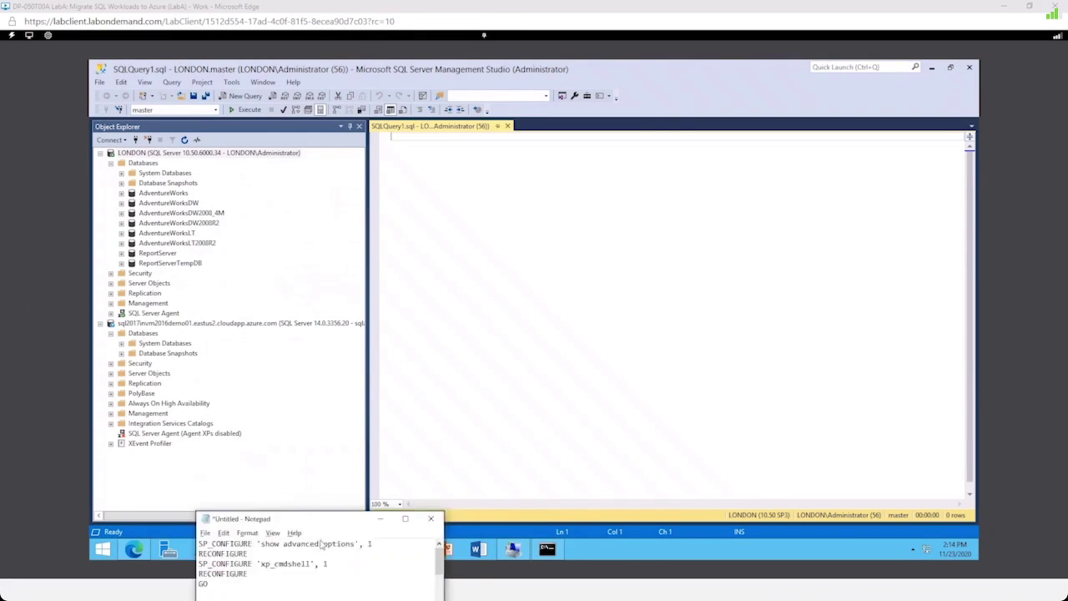
{"action": "left_click_drag", "start_coordinate": [351, 447], "coordinate": [389, 175]}
{"action": "left_click", "coordinate": [450, 176]}
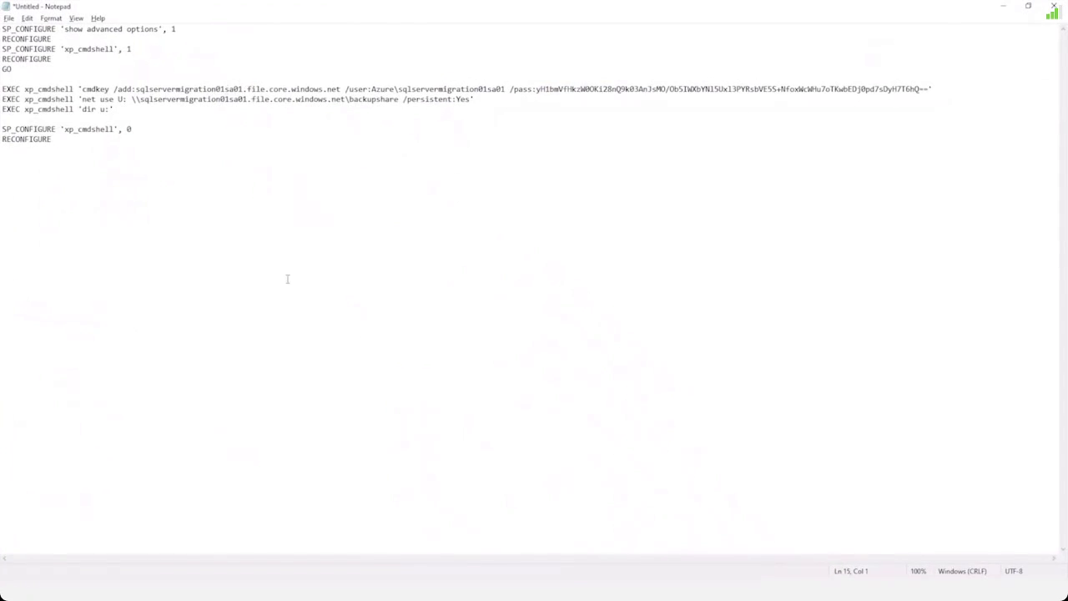
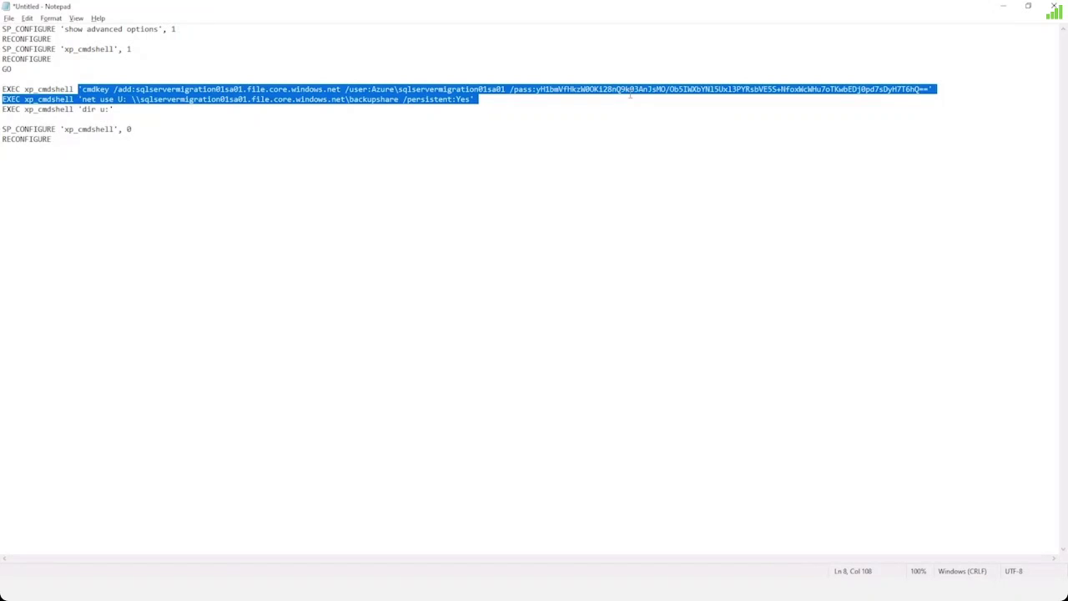
{"action": "left_click", "coordinate": [1029, 8]}
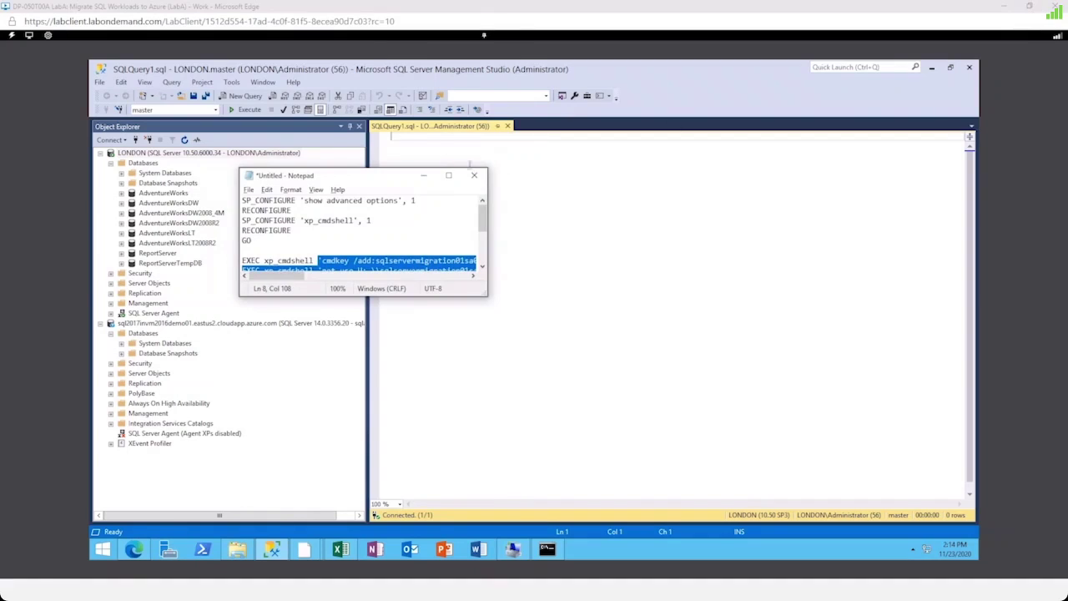
{"action": "left_click_drag", "start_coordinate": [387, 184], "coordinate": [750, 209]}
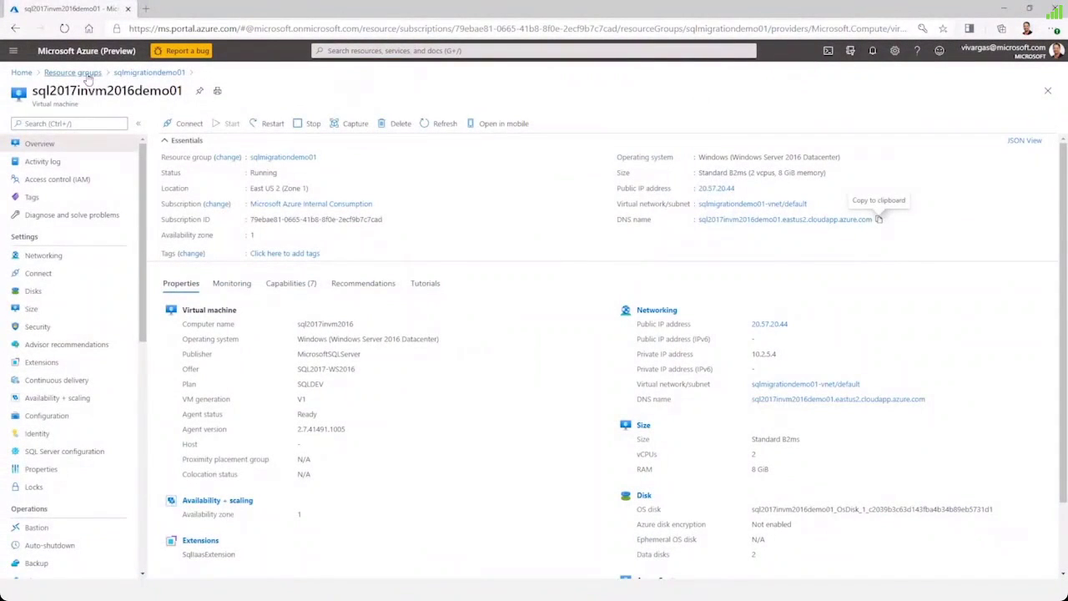
- In the Azure portal, open the file shares of storage account sqlmigrationsa01demo01 in the sqlmigrationdemo01 resource group
{"action": "left_click", "coordinate": [86, 73]}
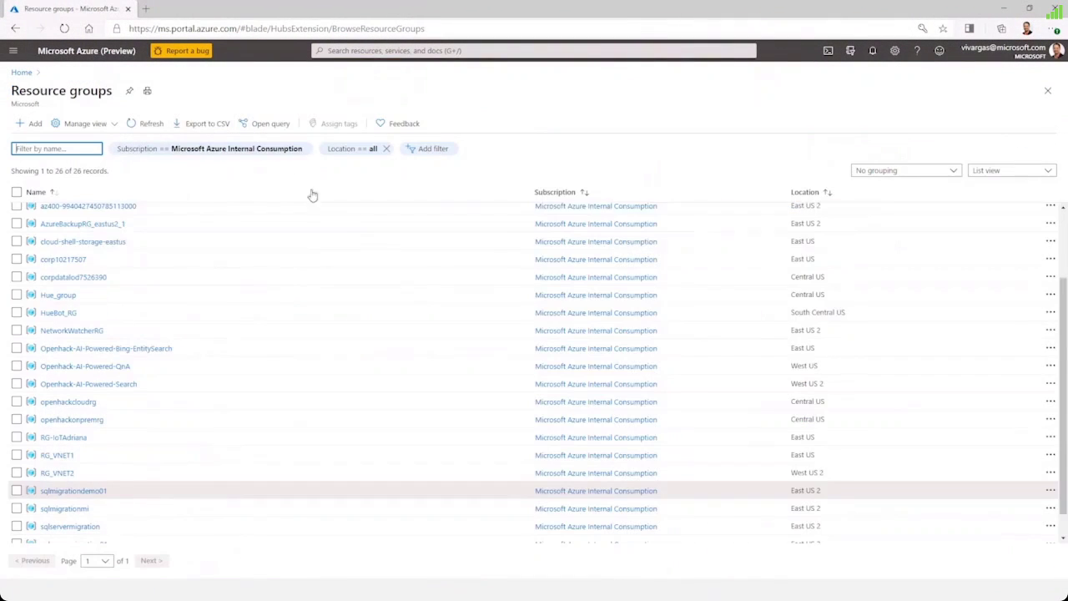
{"action": "left_click", "coordinate": [73, 494]}
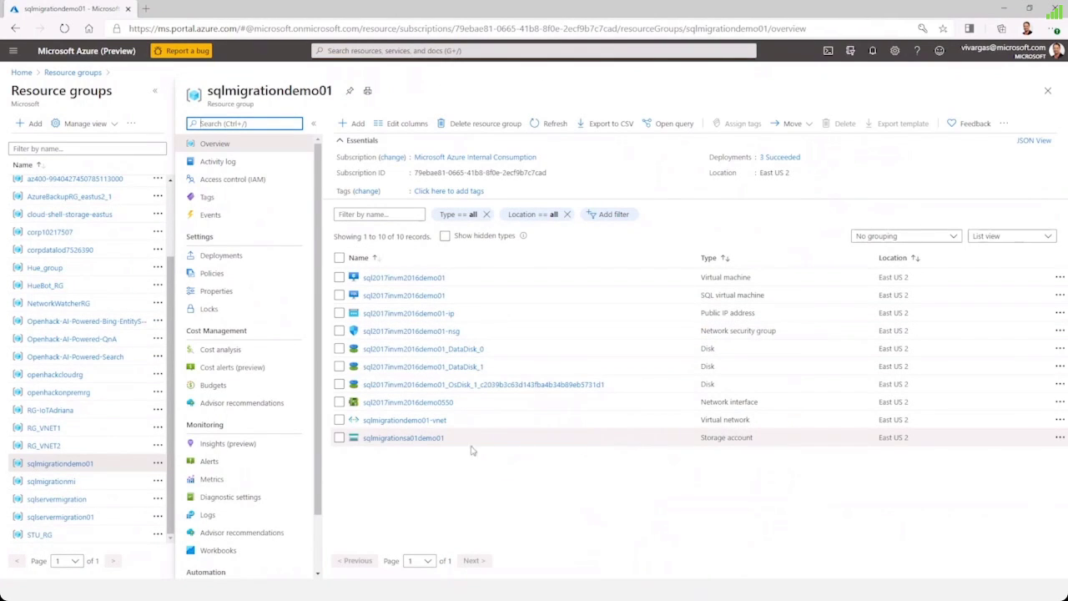
{"action": "left_click", "coordinate": [403, 439]}
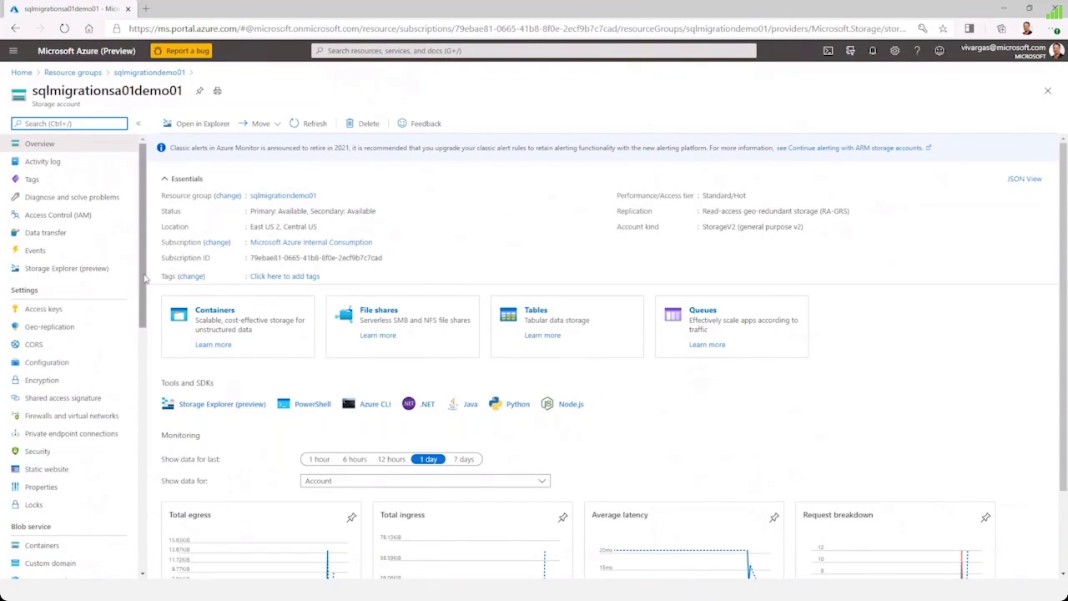
{"action": "scroll", "coordinate": [143, 284], "scroll_direction": "down", "scroll_amount": 1}
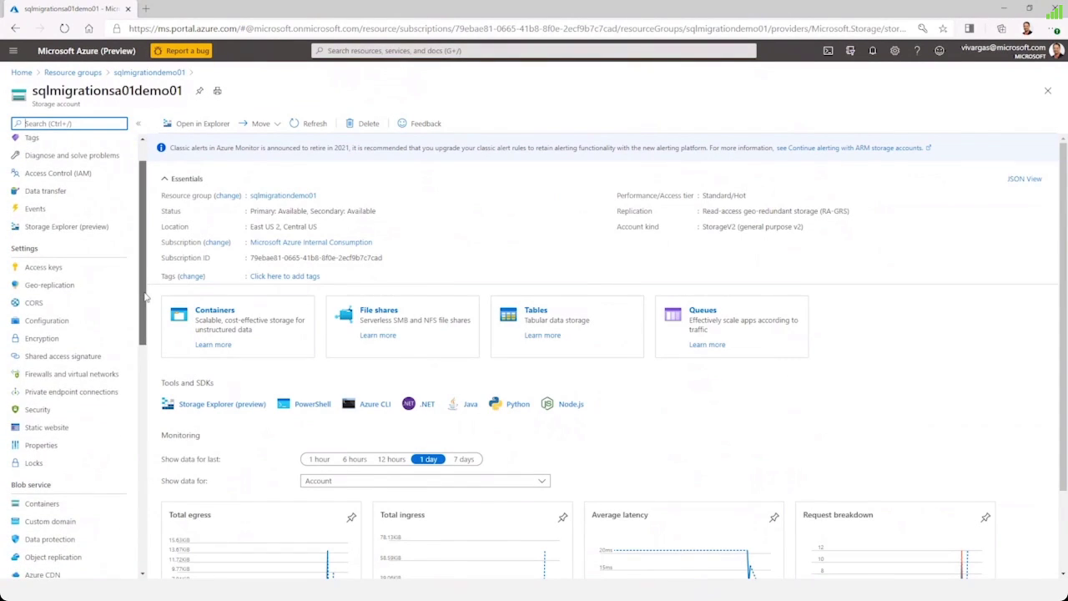
{"action": "left_click_drag", "start_coordinate": [146, 297], "coordinate": [143, 344]}
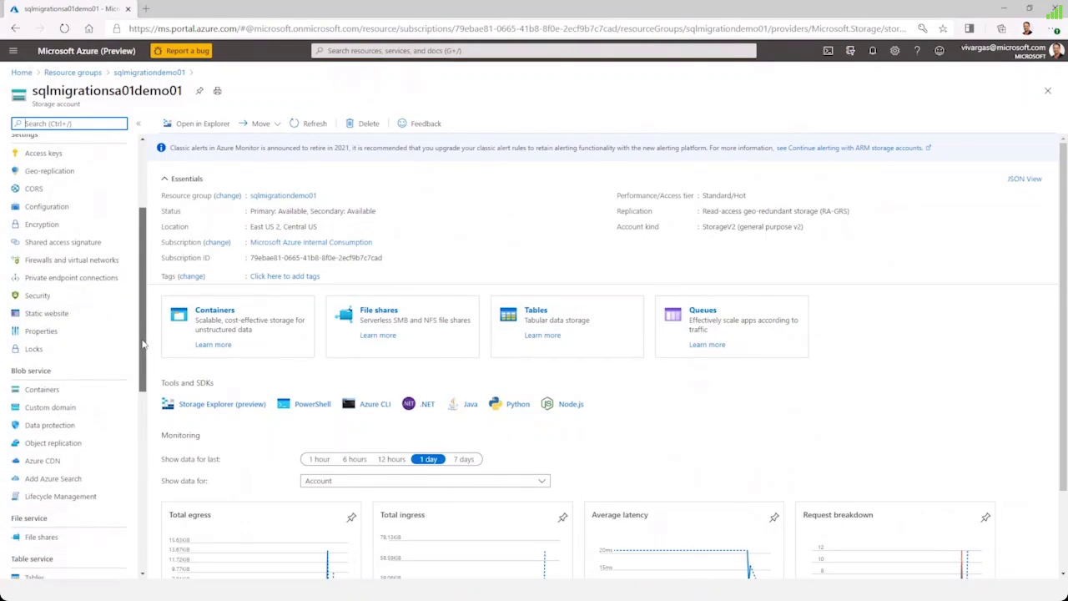
{"action": "scroll", "coordinate": [34, 434], "scroll_direction": "down", "scroll_amount": 3}
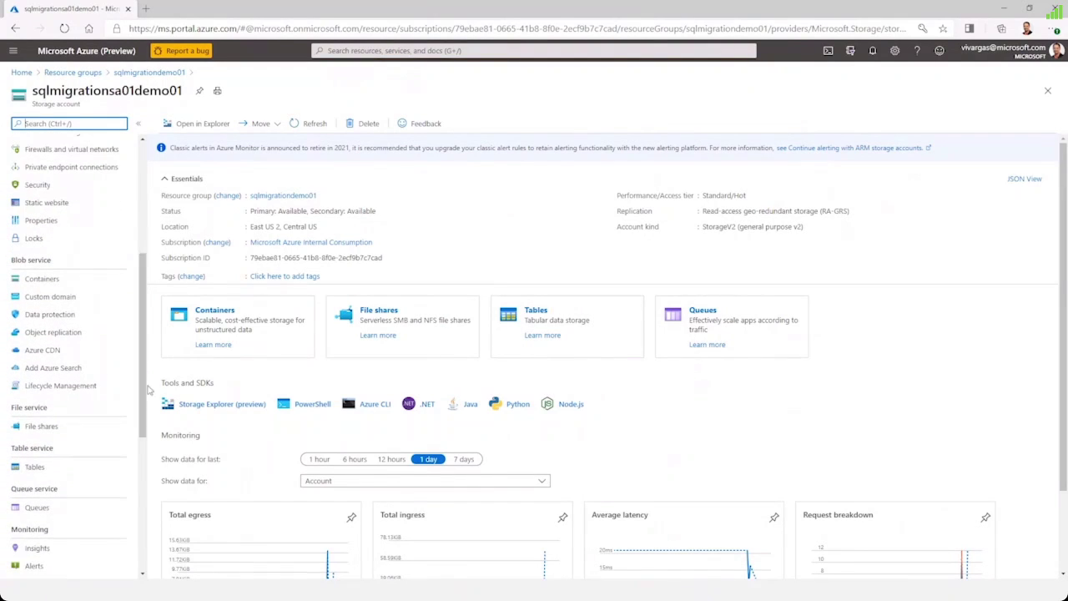
{"action": "left_click", "coordinate": [33, 427]}
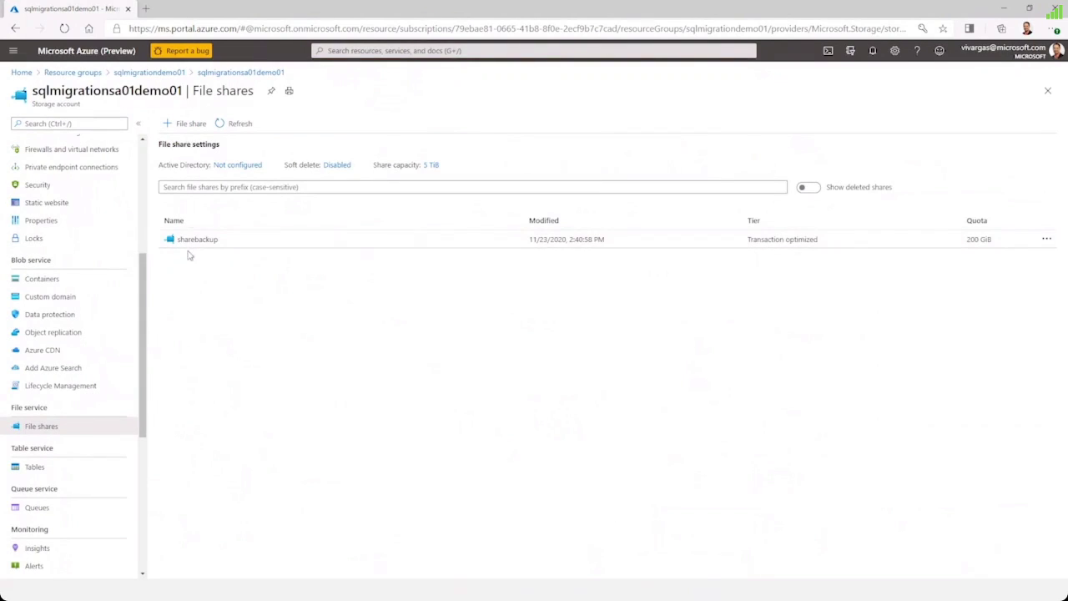
- Open the Windows connection settings of the sharebackup file share and set the drive letter to U
{"action": "left_click", "coordinate": [1047, 240]}
{"action": "left_click", "coordinate": [964, 283]}
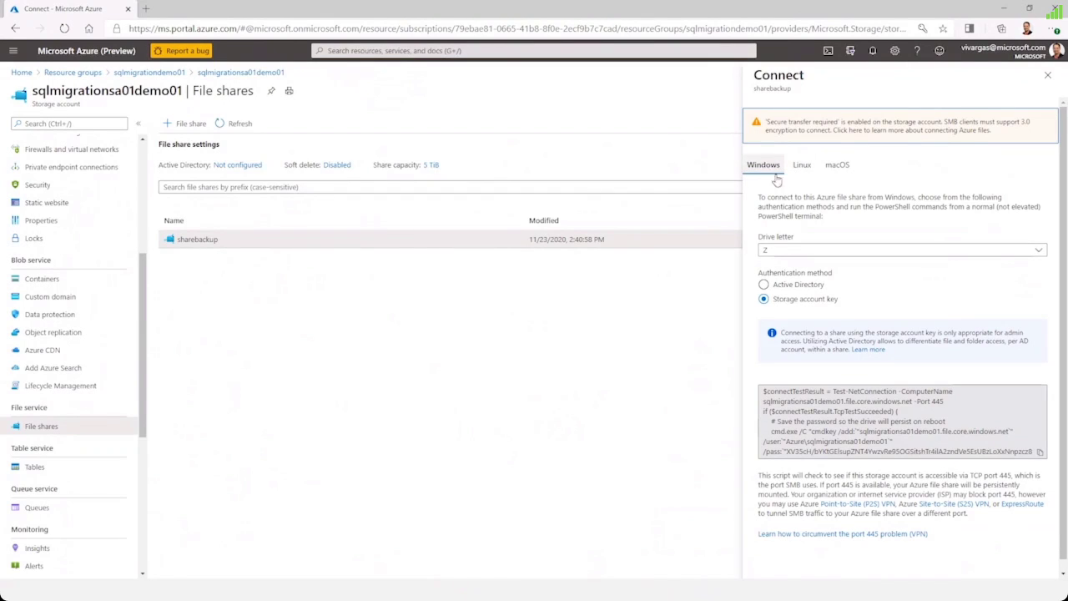
{"action": "left_click", "coordinate": [787, 250]}
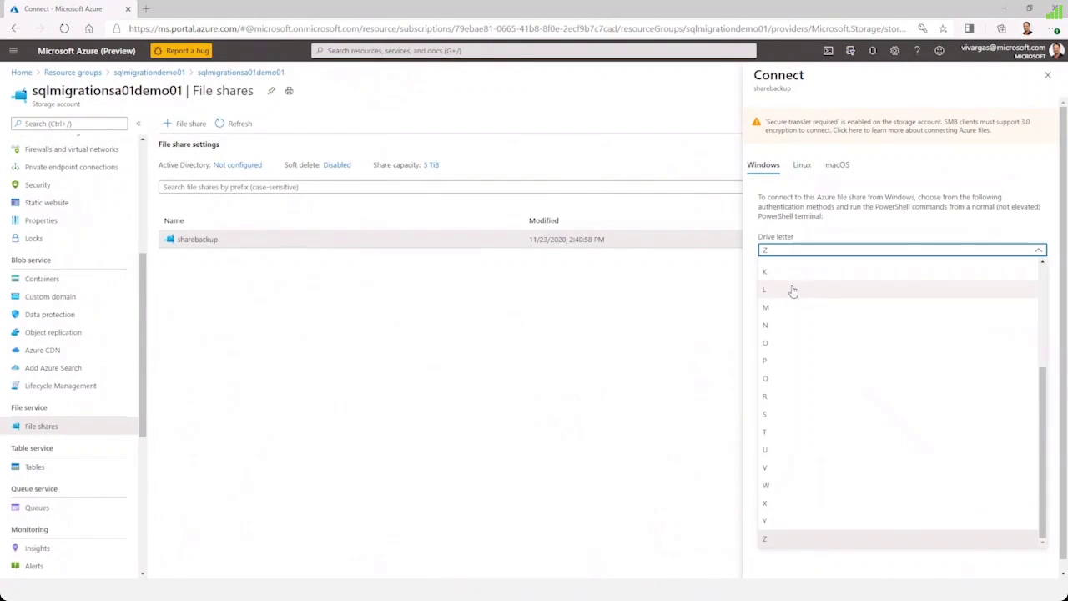
{"action": "left_click", "coordinate": [791, 455]}
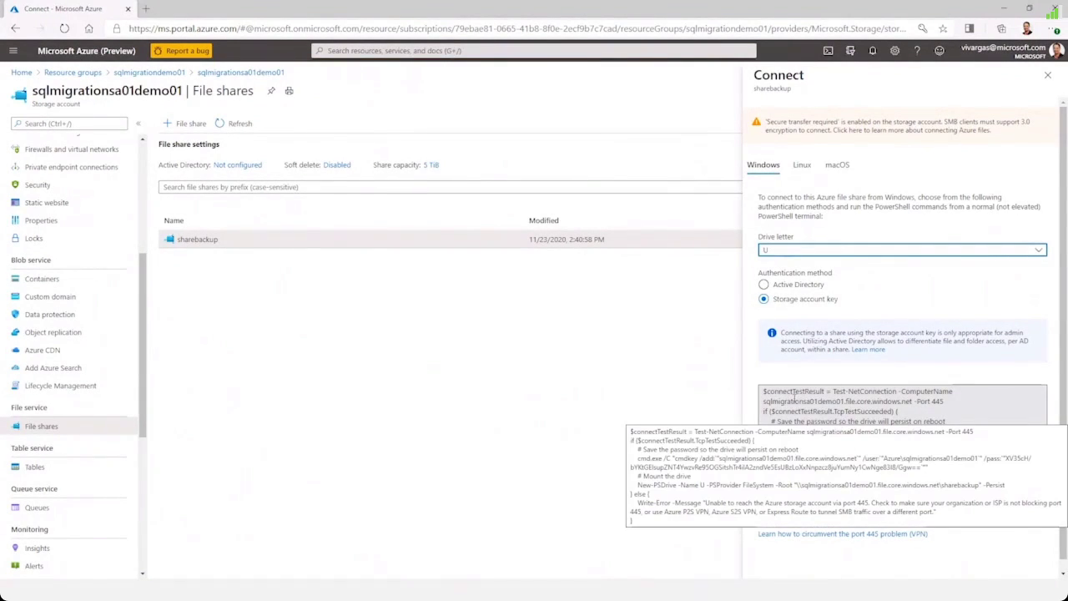
- Copy the share's generated connection script, which includes the storage account key, and paste it below the xp_cmdshell script in Notepad
{"action": "left_click", "coordinate": [793, 391]}
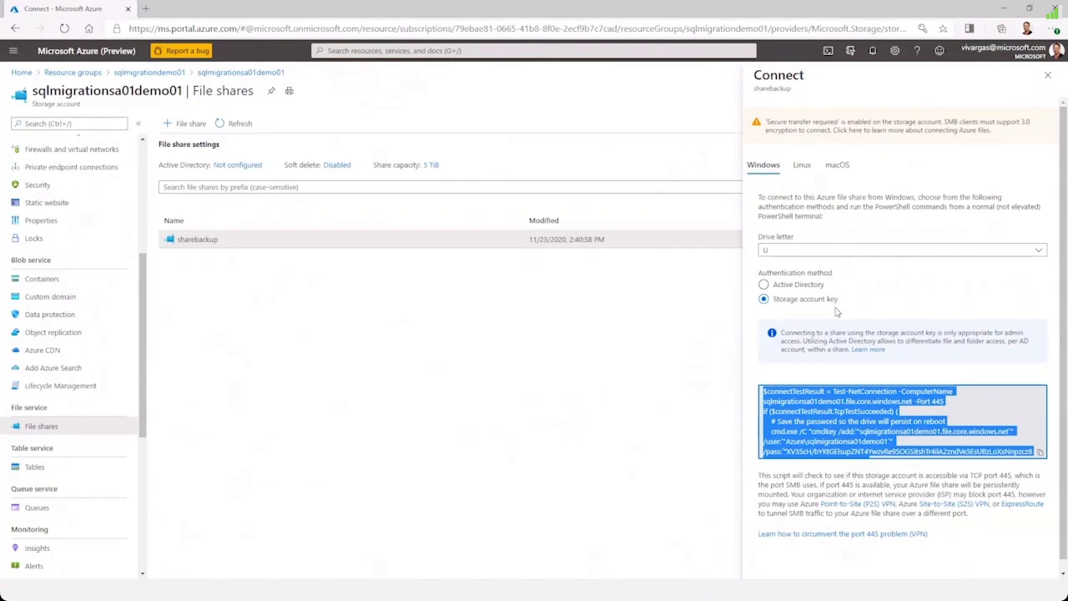
{"action": "left_click", "coordinate": [770, 392]}
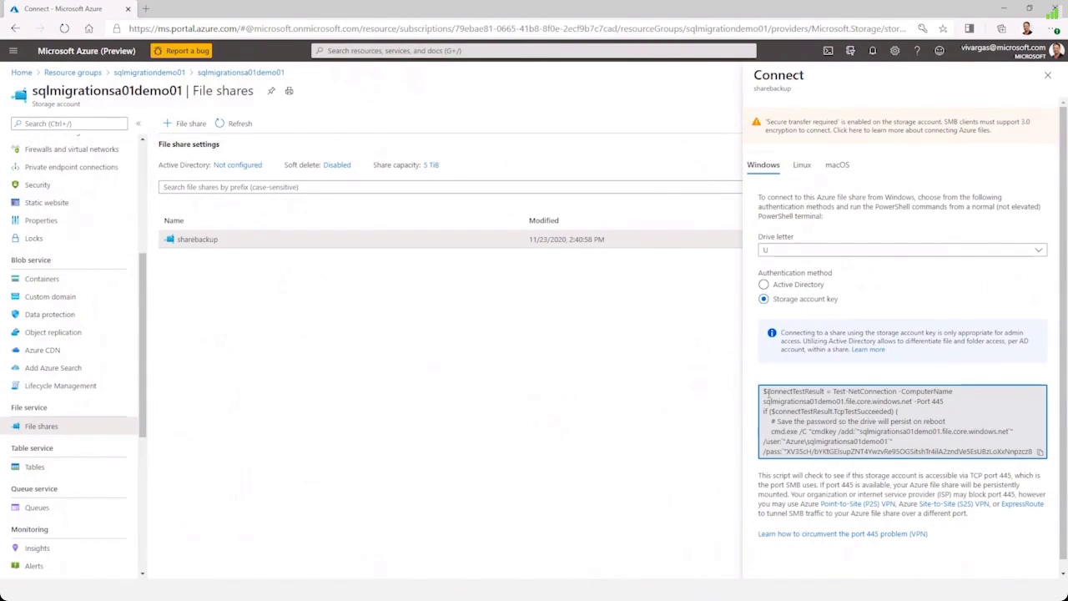
{"action": "left_click_drag", "start_coordinate": [765, 392], "coordinate": [1027, 467]}
{"action": "scroll", "coordinate": [1027, 468], "scroll_direction": "down", "scroll_amount": 1}
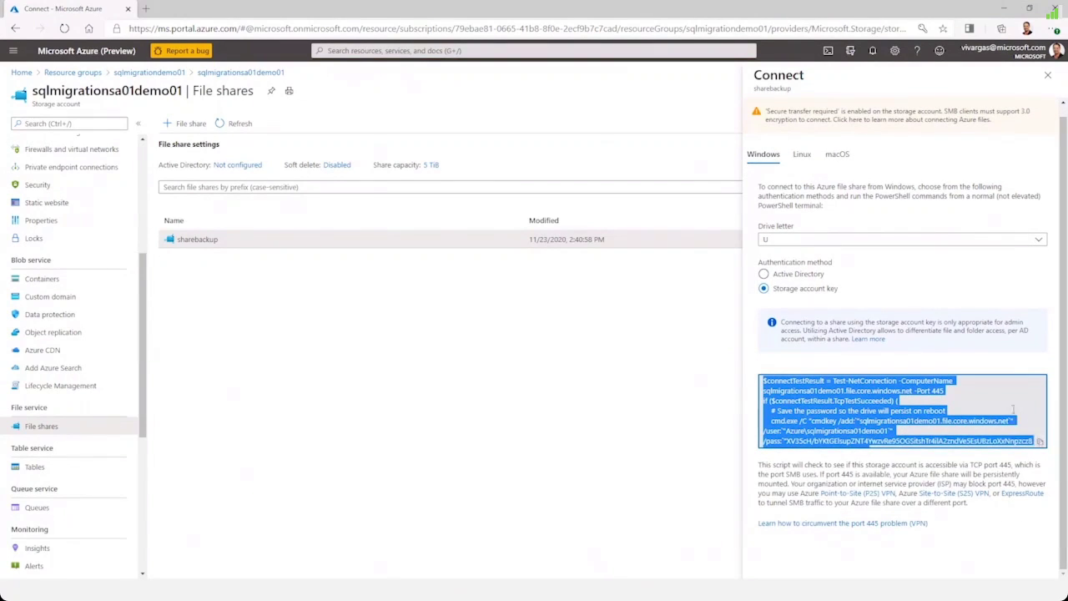
{"action": "left_click", "coordinate": [1040, 443]}
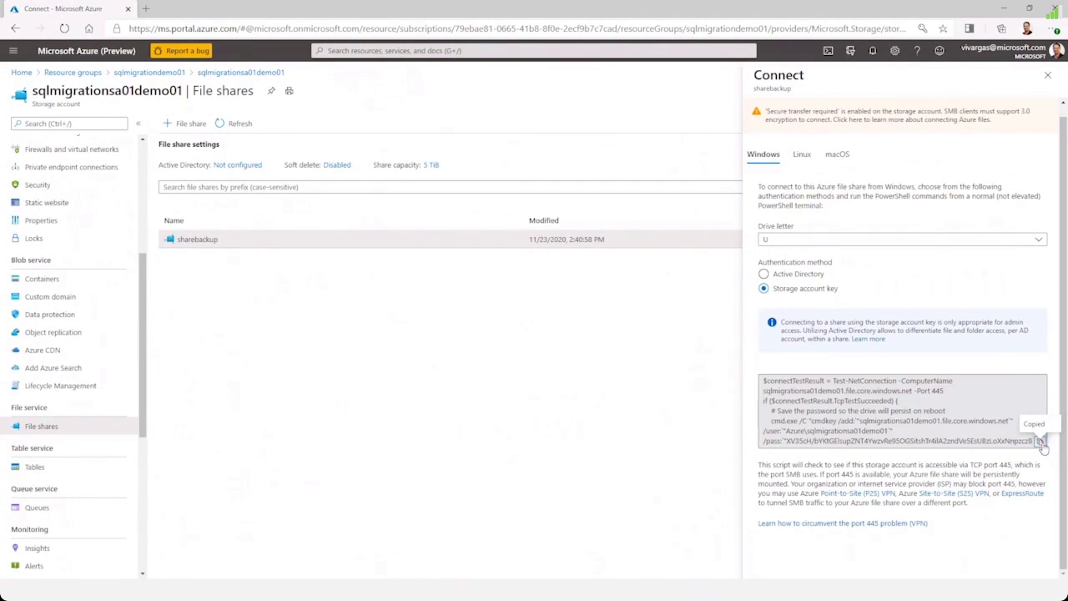
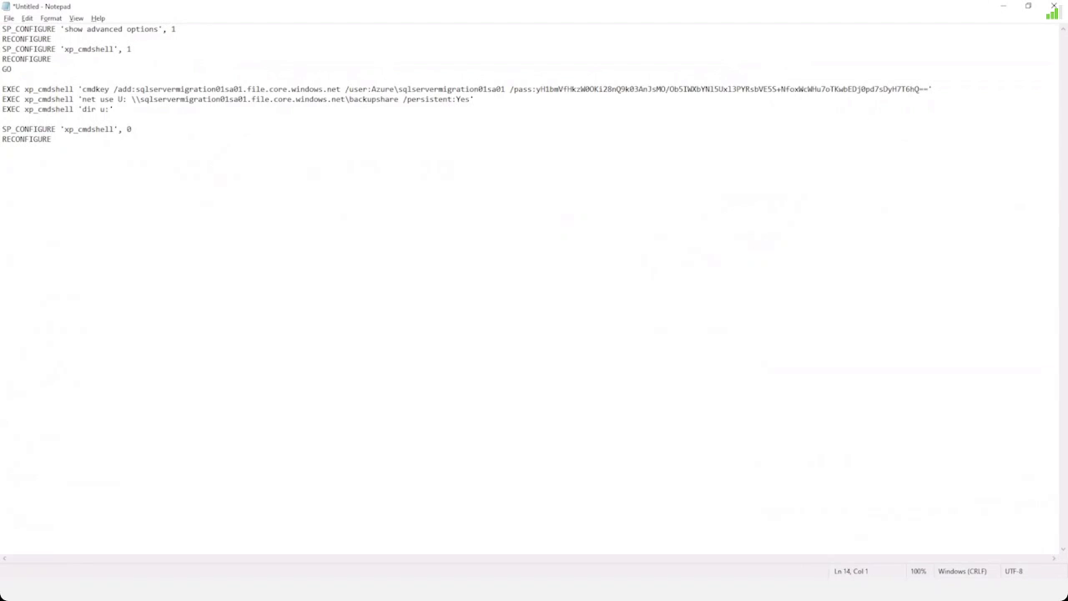
{"action": "key", "text": "ctrl+v"}
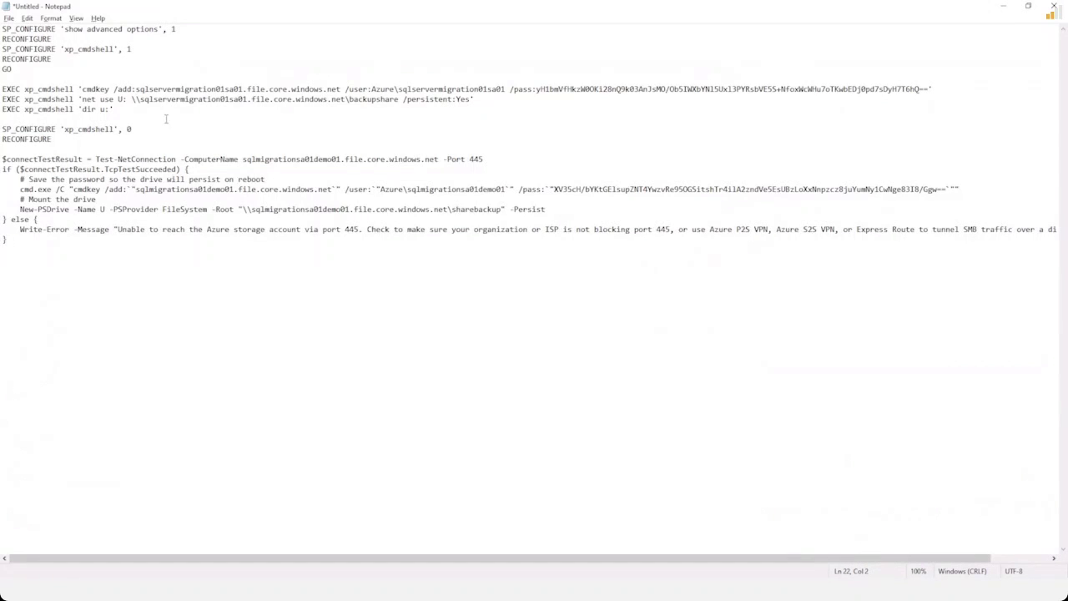
- Compare the server address, user and storage key parts of the cmdkey line with those in the pasted PowerShell script
{"action": "left_click_drag", "start_coordinate": [52, 139], "coordinate": [2, 29]}
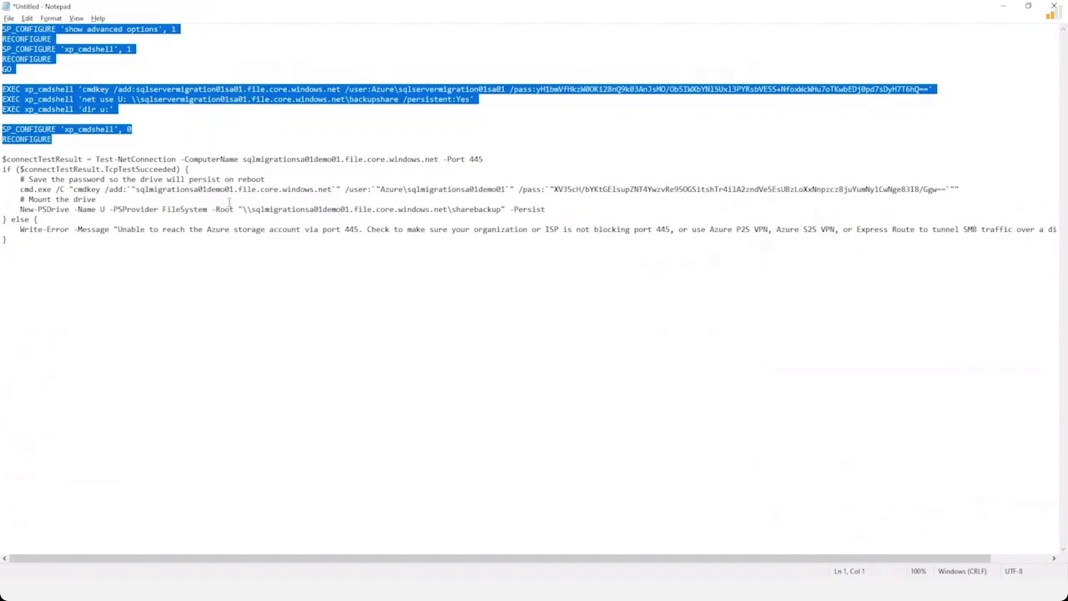
{"action": "left_click", "coordinate": [146, 155]}
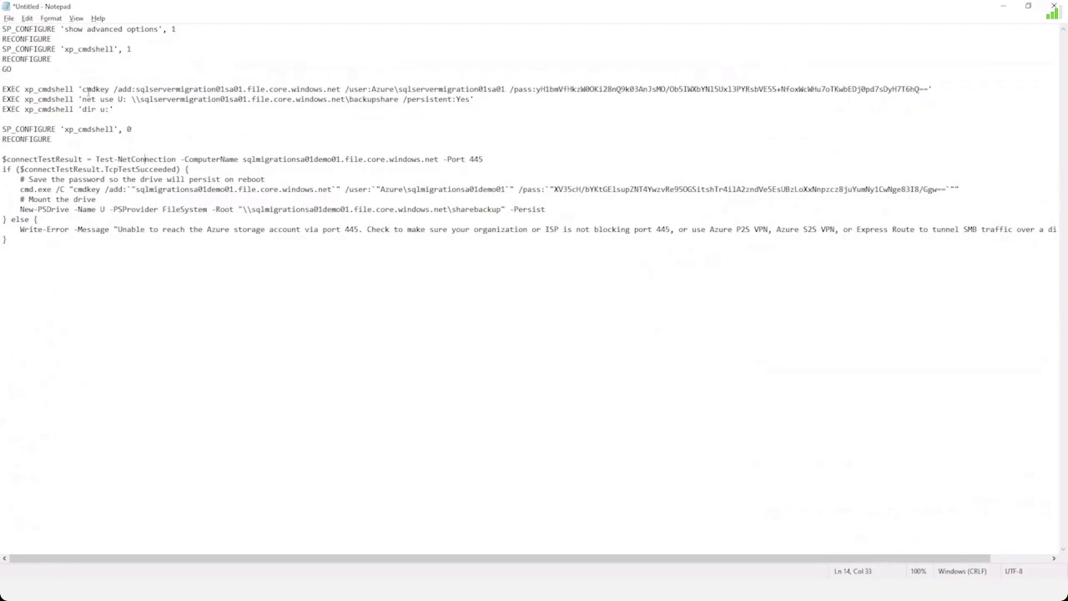
{"action": "left_click_drag", "start_coordinate": [82, 88], "coordinate": [538, 88]}
{"action": "left_click", "coordinate": [536, 88]}
{"action": "left_click_drag", "start_coordinate": [139, 89], "coordinate": [341, 88]}
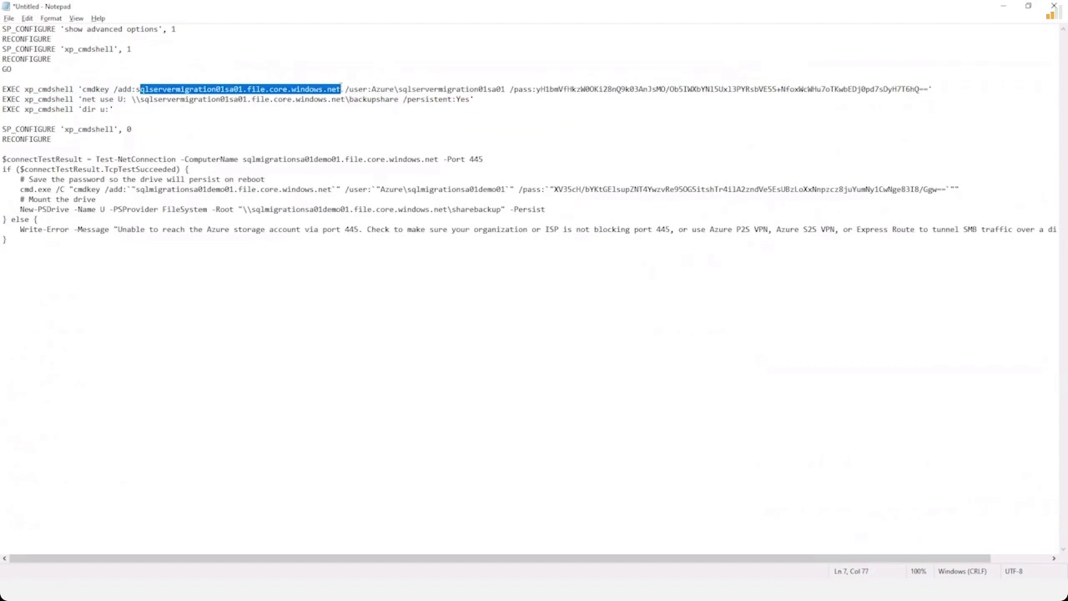
{"action": "double_click", "coordinate": [432, 88]}
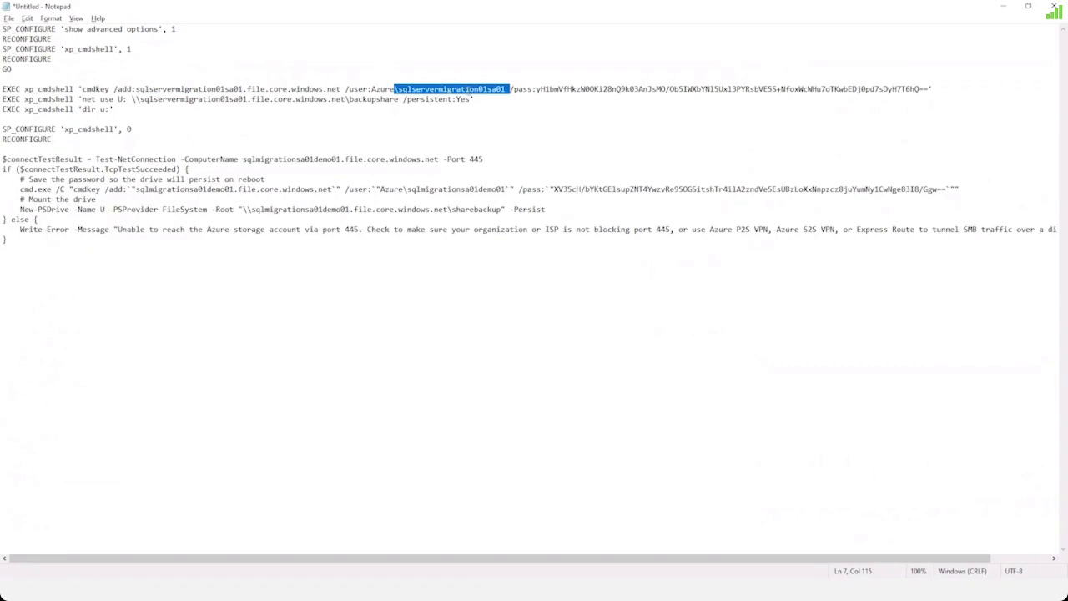
{"action": "double_click", "coordinate": [554, 88]}
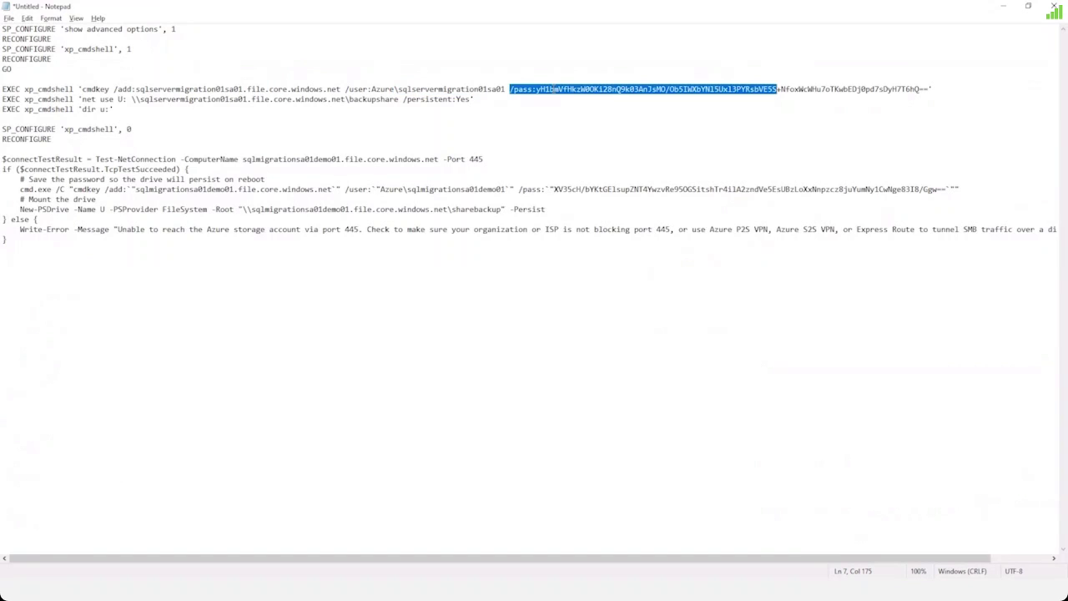
{"action": "double_click", "coordinate": [610, 189]}
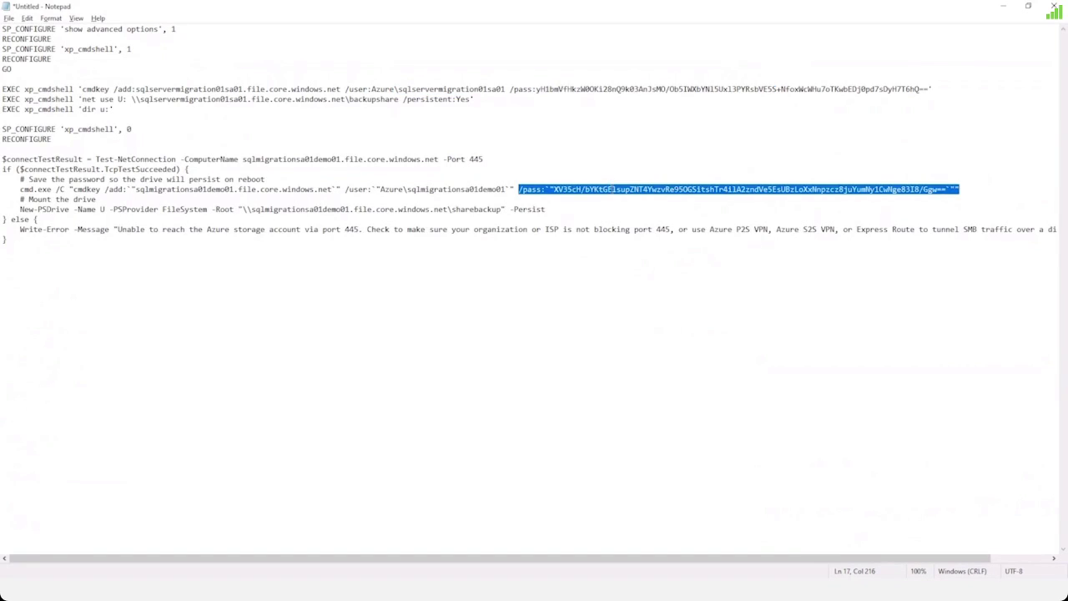
{"action": "left_click_drag", "start_coordinate": [64, 145], "coordinate": [23, 76]}
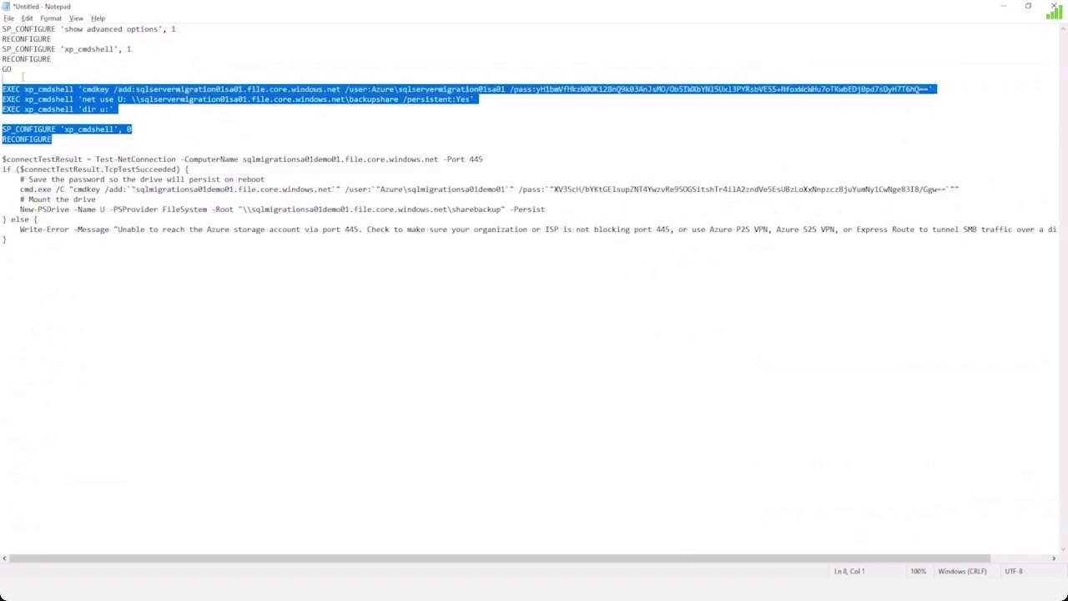
{"action": "double_click", "coordinate": [375, 192]}
{"action": "left_click", "coordinate": [472, 218]}
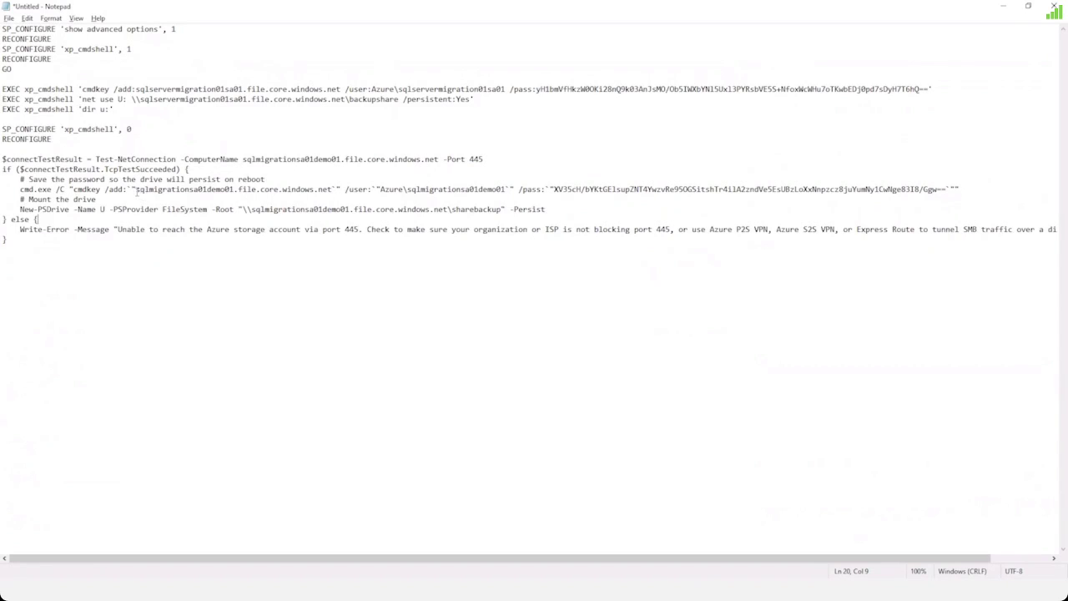
- Replace the /add address in the xp_cmdshell cmdkey line with sqlmigrationsa01demo01.file.core.windows.net
{"action": "left_click_drag", "start_coordinate": [136, 191], "coordinate": [331, 191]}
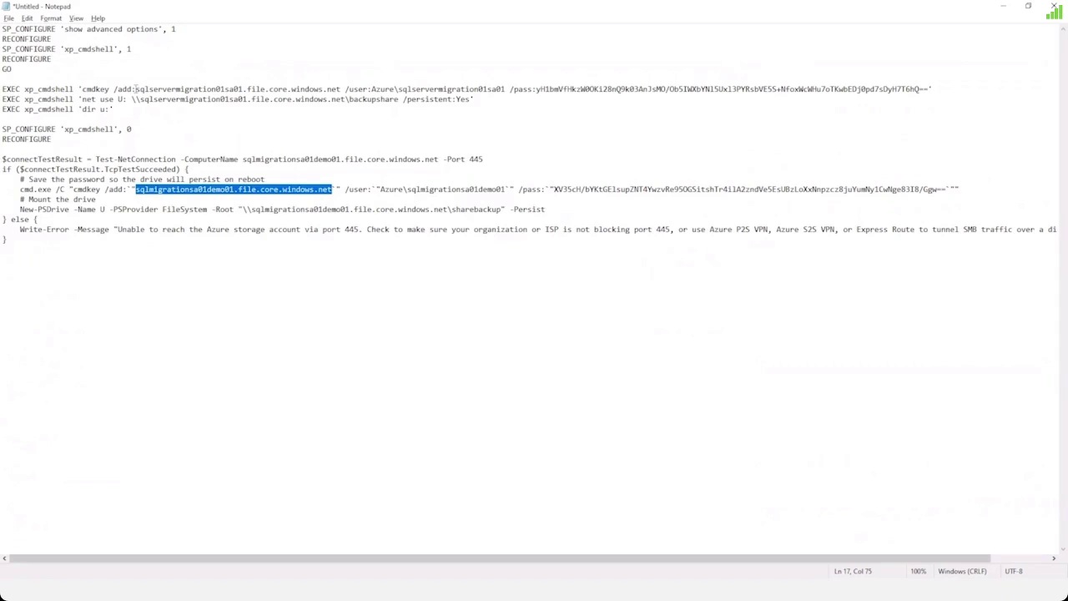
{"action": "left_click_drag", "start_coordinate": [136, 88], "coordinate": [340, 88]}
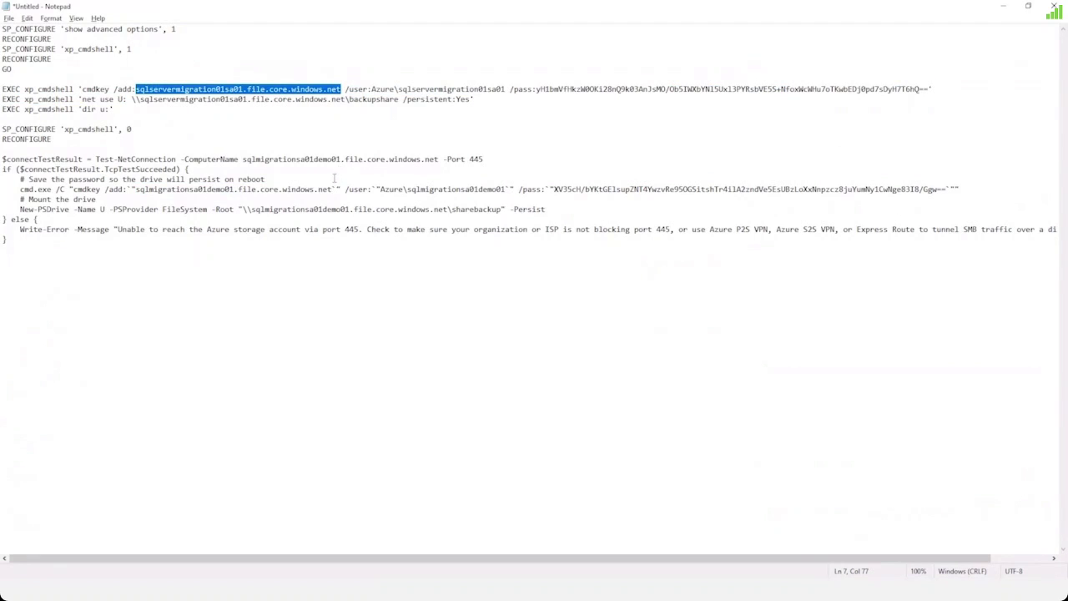
{"action": "type", "text": "sqlmigrationsa01demo01.file.core.windows.net"}
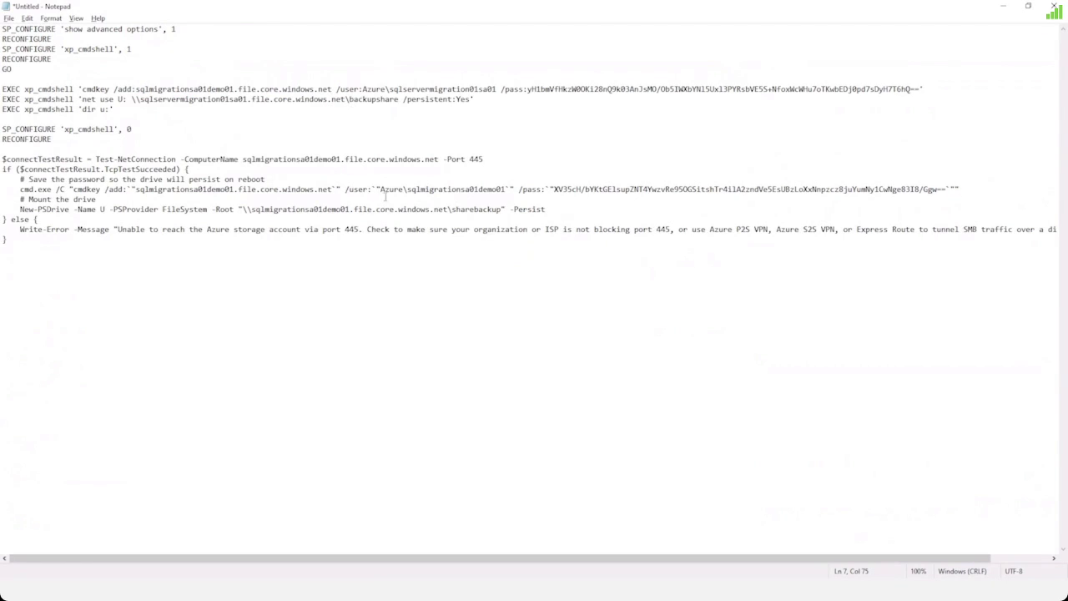
- Replace the /user value in the cmdkey line with Azure\sqlmigrationsa01demo01, copied from the pasted script
{"action": "left_click_drag", "start_coordinate": [381, 189], "coordinate": [508, 192]}
{"action": "key", "text": "ctrl+c"}
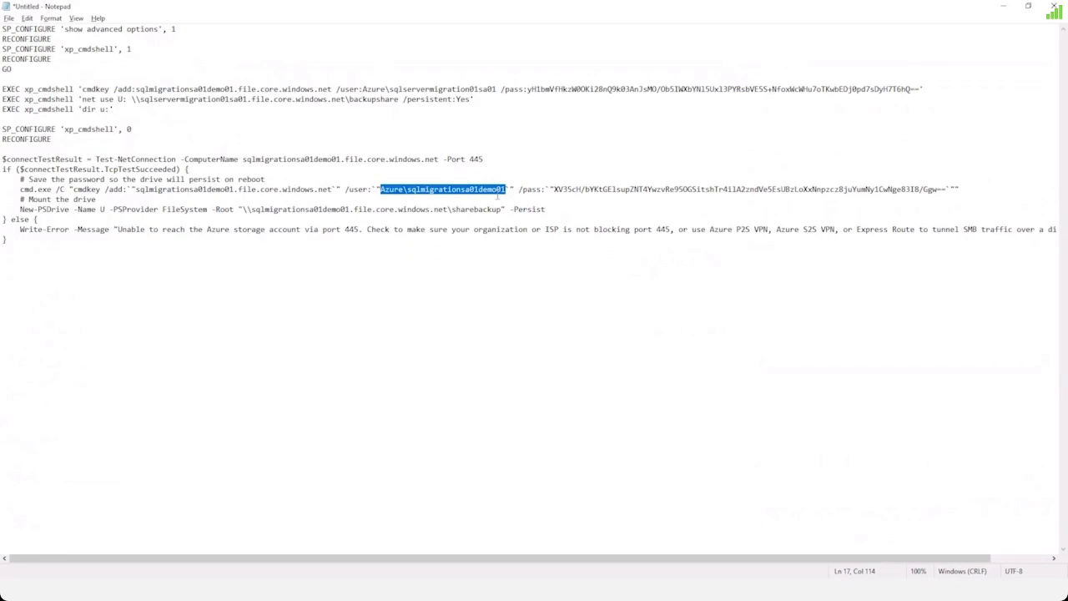
{"action": "left_click_drag", "start_coordinate": [361, 88], "coordinate": [498, 90]}
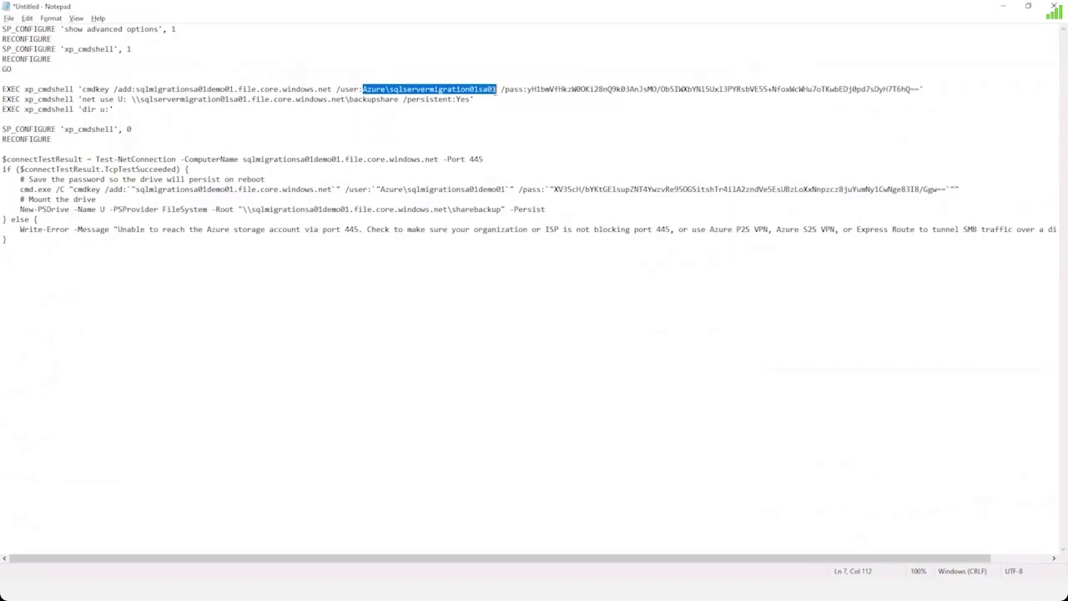
{"action": "key", "text": "ctrl+v"}
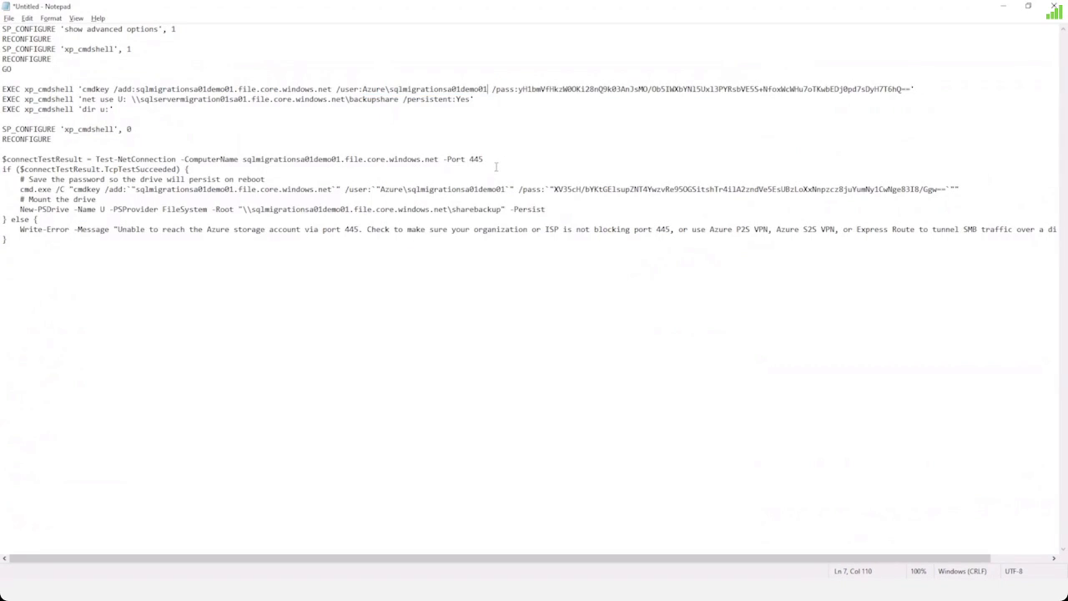
{"action": "key", "text": "ctrl+z"}
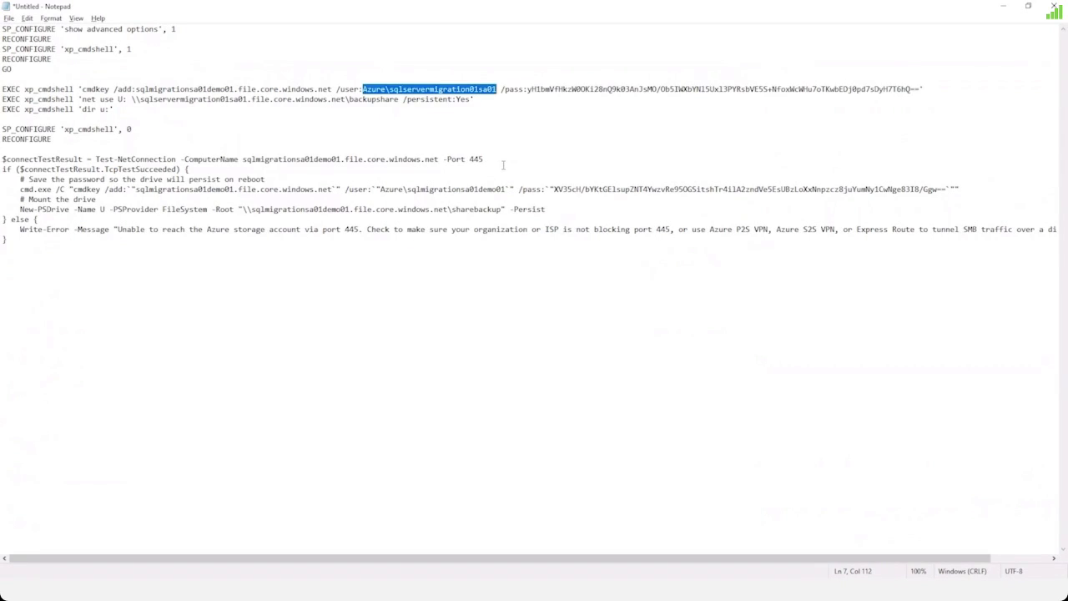
{"action": "key", "text": "ctrl+v"}
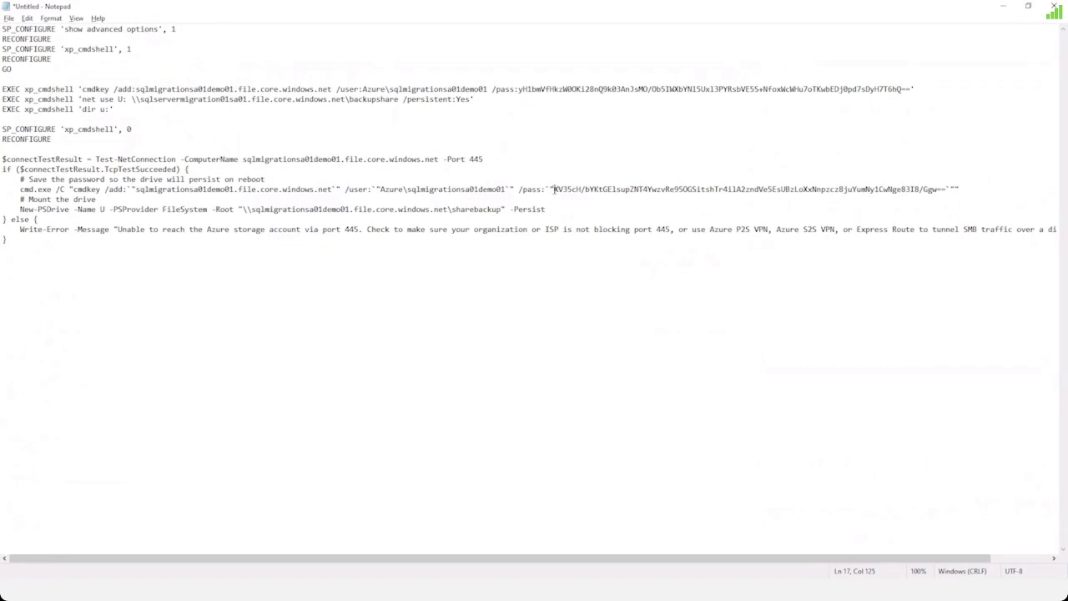
- Replace the /pass value in the xp_cmdshell cmdkey line with the storage account key copied from the pasted PowerShell script
{"action": "left_click_drag", "start_coordinate": [554, 189], "coordinate": [947, 191]}
{"action": "key", "text": "ctrl+c"}
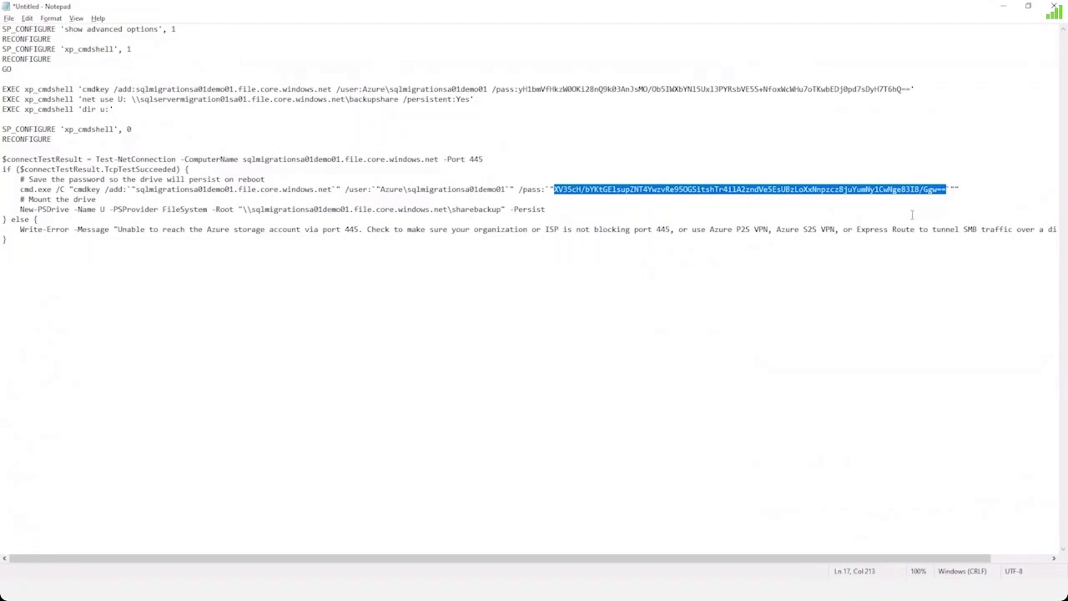
{"action": "left_click", "coordinate": [517, 90]}
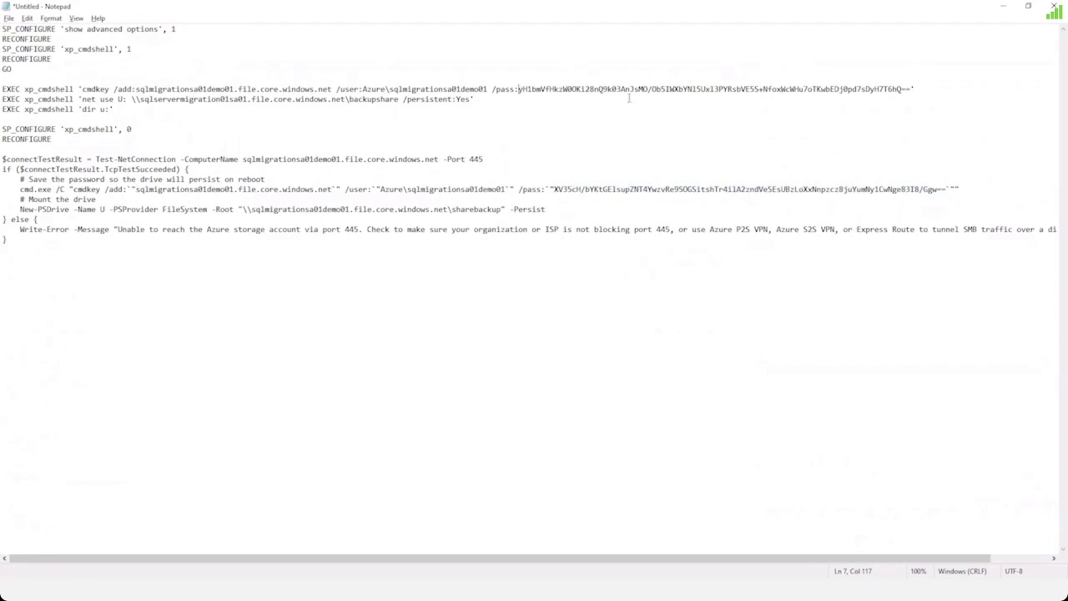
{"action": "left_click", "coordinate": [911, 90], "text": "shift"}
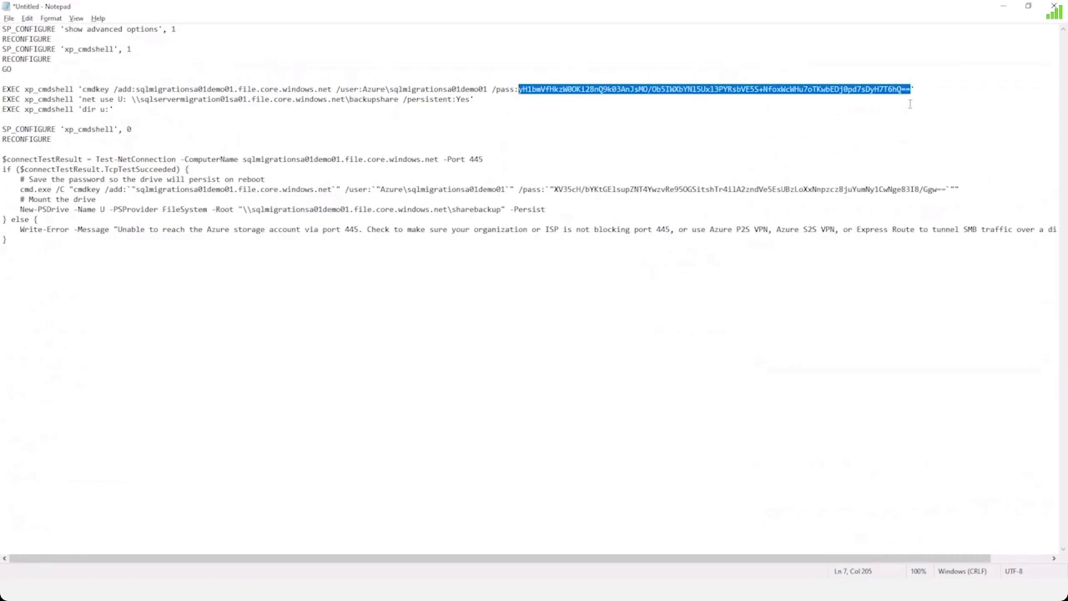
{"action": "key", "text": "ctrl+v"}
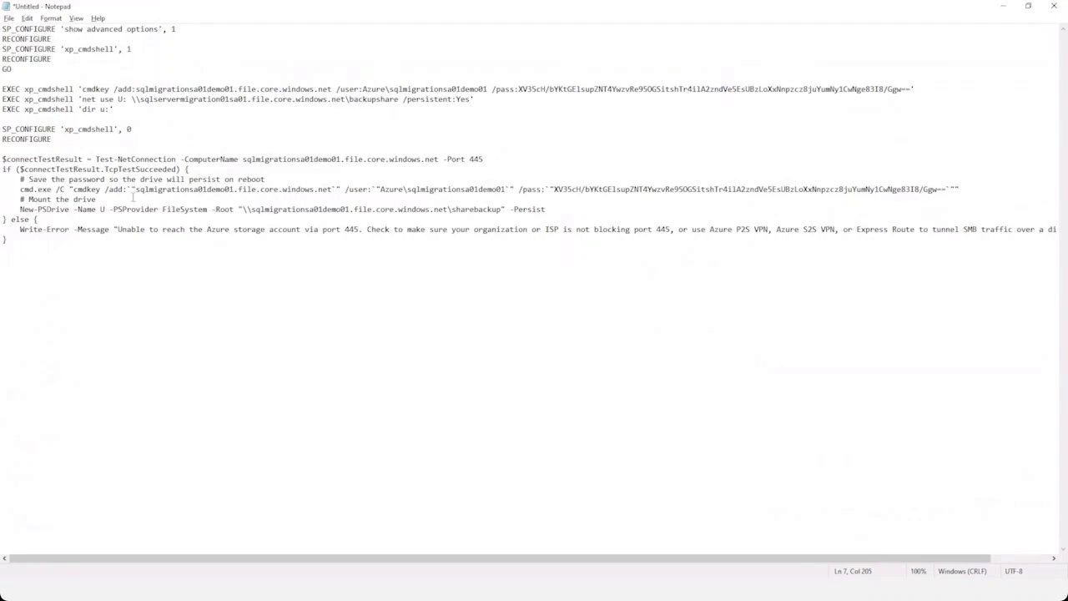
- Change the net use path for drive U: to \\sqlmigrationsa01demo01.file.core.windows.net\sharebackup
{"action": "left_click_drag", "start_coordinate": [135, 189], "coordinate": [334, 192]}
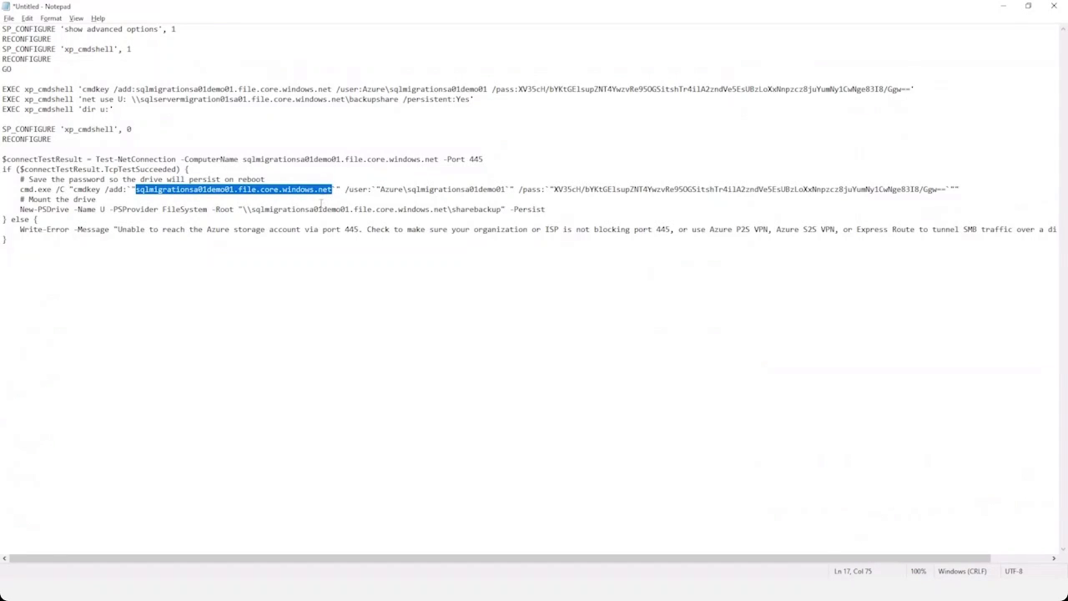
{"action": "left_click_drag", "start_coordinate": [139, 99], "coordinate": [345, 102]}
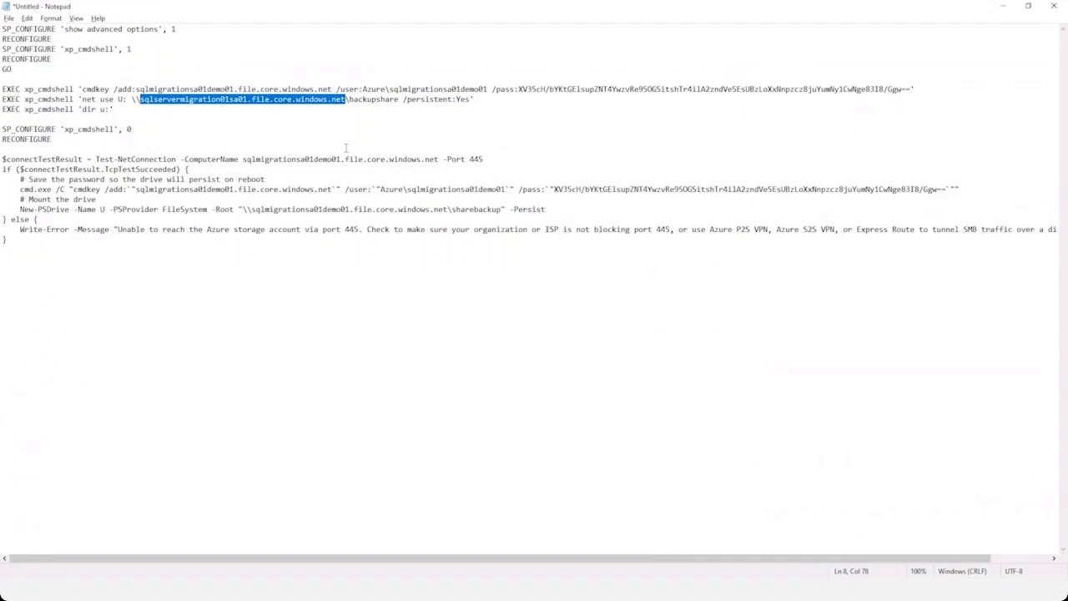
{"action": "key", "text": "ctrl+z"}
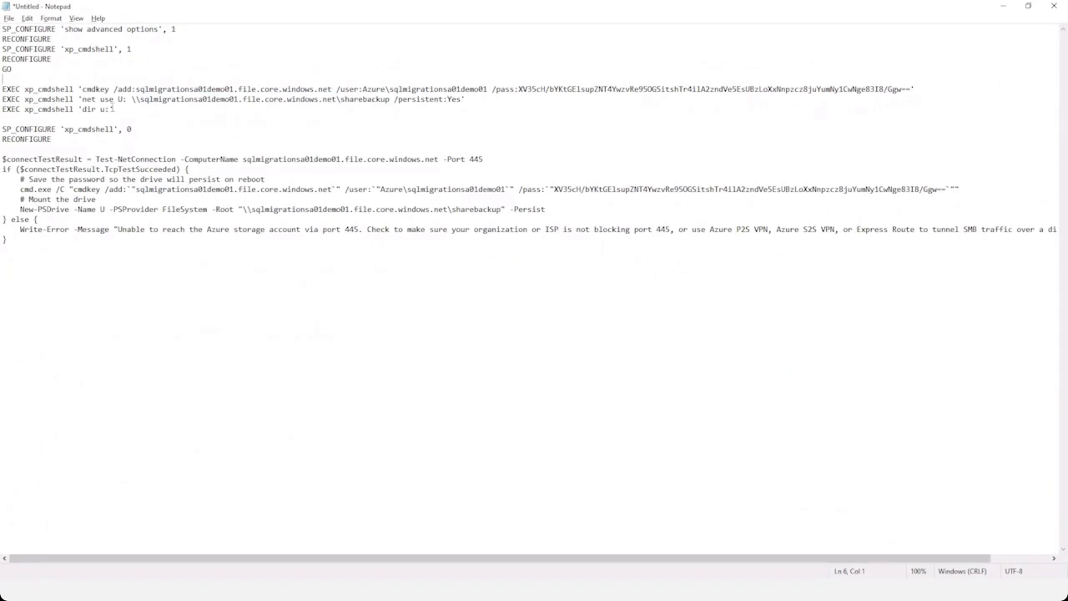
{"action": "left_click", "coordinate": [37, 52]}
- Check the edited cmdkey and net use values, and copy the xp_cmdshell script from the first SP_CONFIGURE through the last RECONFIGURE
{"action": "left_click_drag", "start_coordinate": [251, 209], "coordinate": [428, 210]}
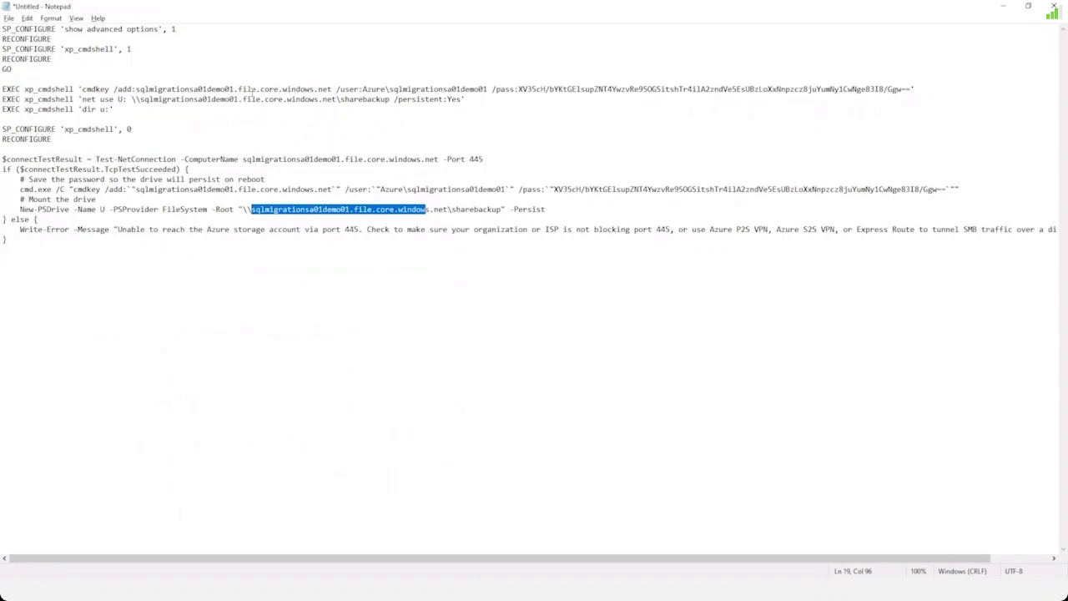
{"action": "left_click_drag", "start_coordinate": [144, 90], "coordinate": [403, 89]}
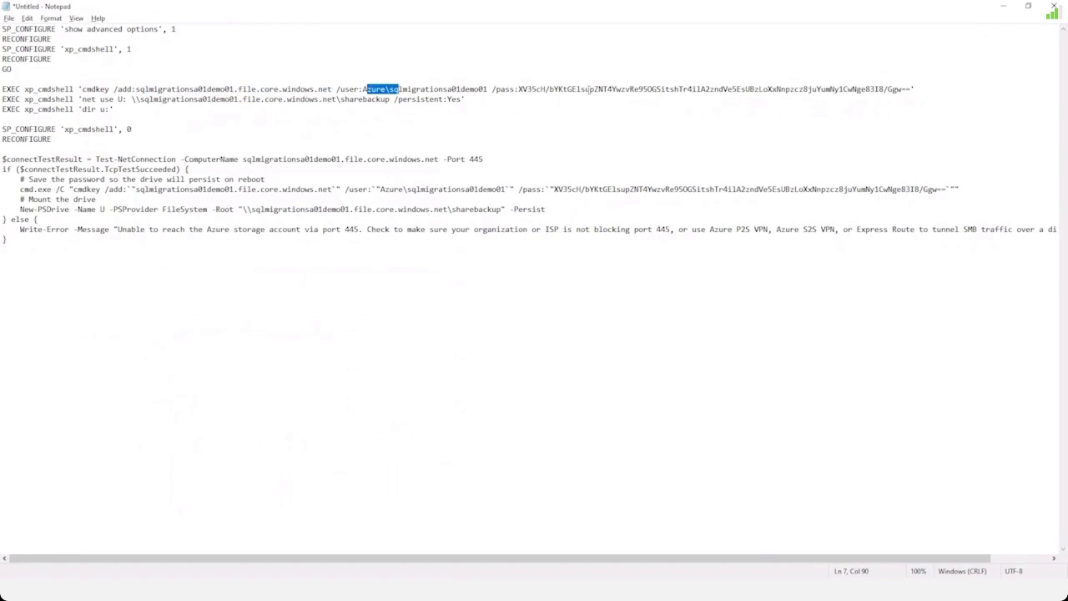
{"action": "left_click_drag", "start_coordinate": [576, 89], "coordinate": [651, 89]}
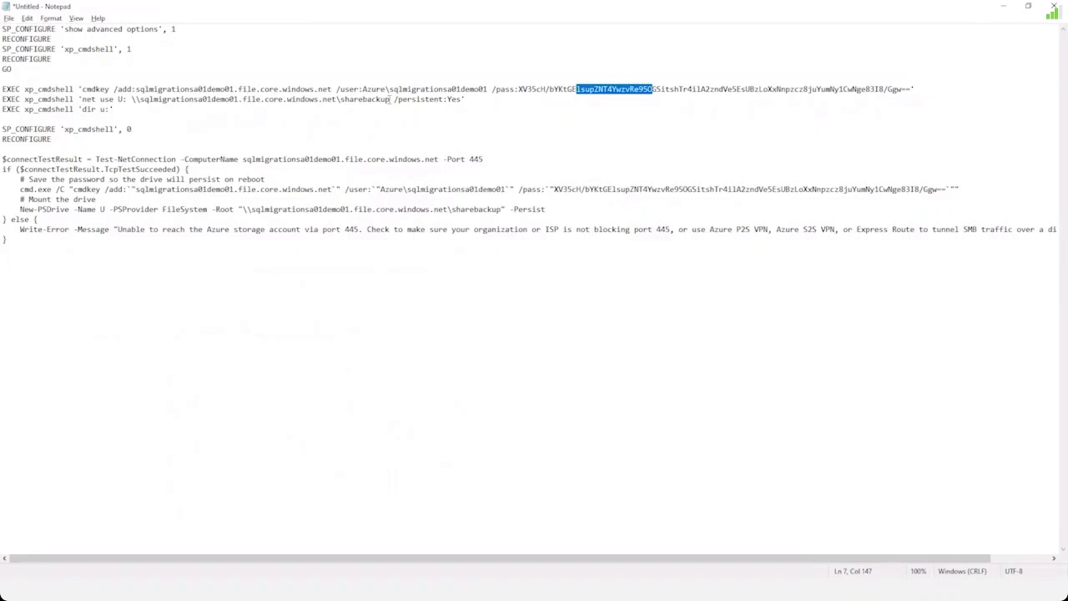
{"action": "left_click_drag", "start_coordinate": [390, 100], "coordinate": [203, 101]}
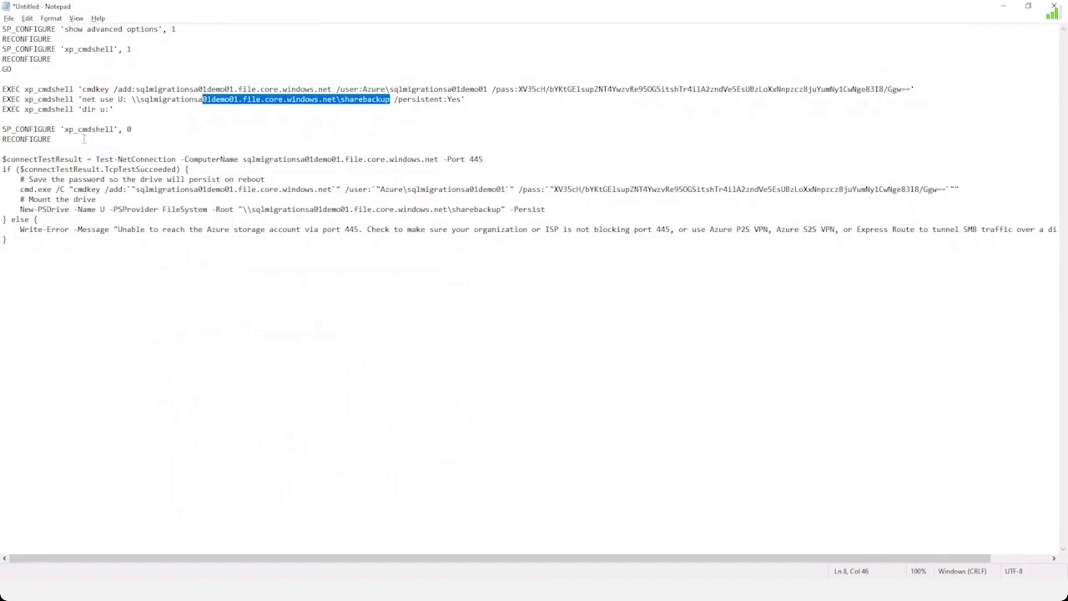
{"action": "left_click_drag", "start_coordinate": [84, 139], "coordinate": [5, 25]}
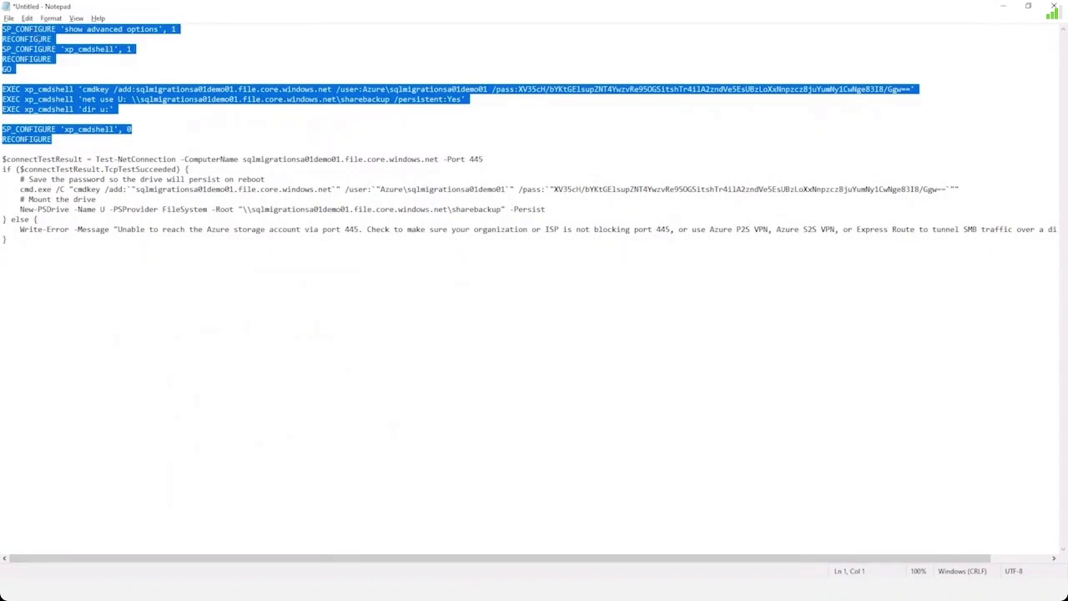
{"action": "right_click", "coordinate": [3, 38]}
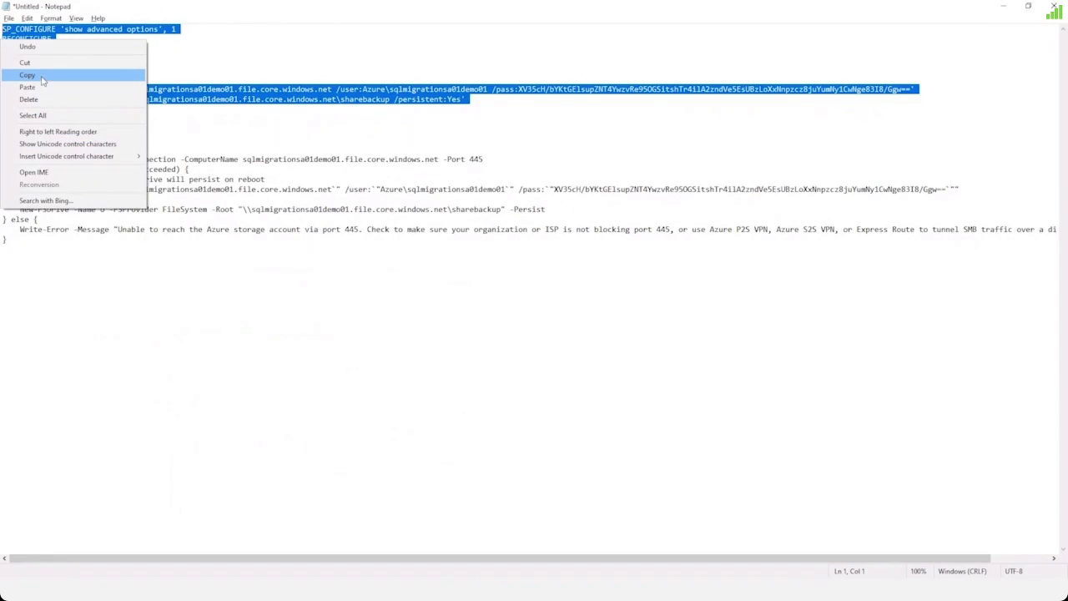
{"action": "left_click", "coordinate": [42, 76]}
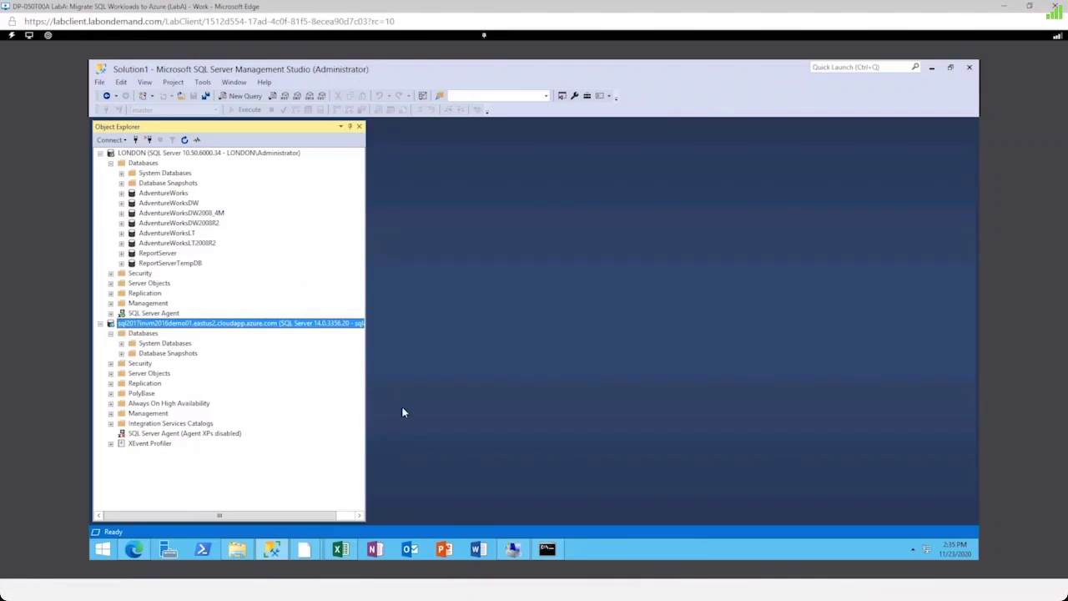
- Switch to the lab's SQL Server Management Studio and enter the copied script, including the storage account key, in a new query on LONDON
{"action": "left_click", "coordinate": [236, 155]}
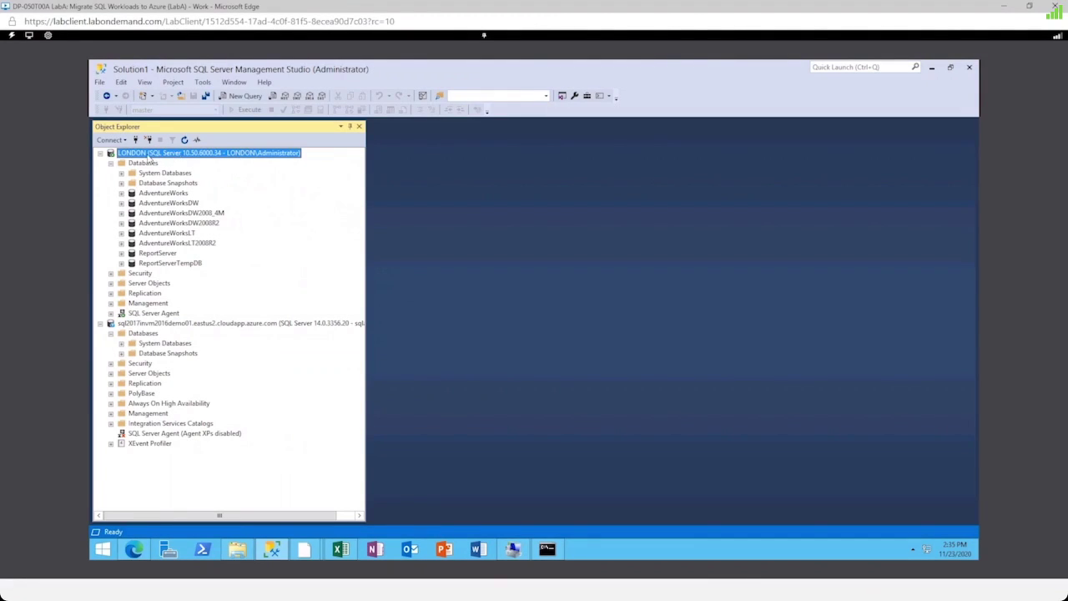
{"action": "left_click", "coordinate": [242, 95]}
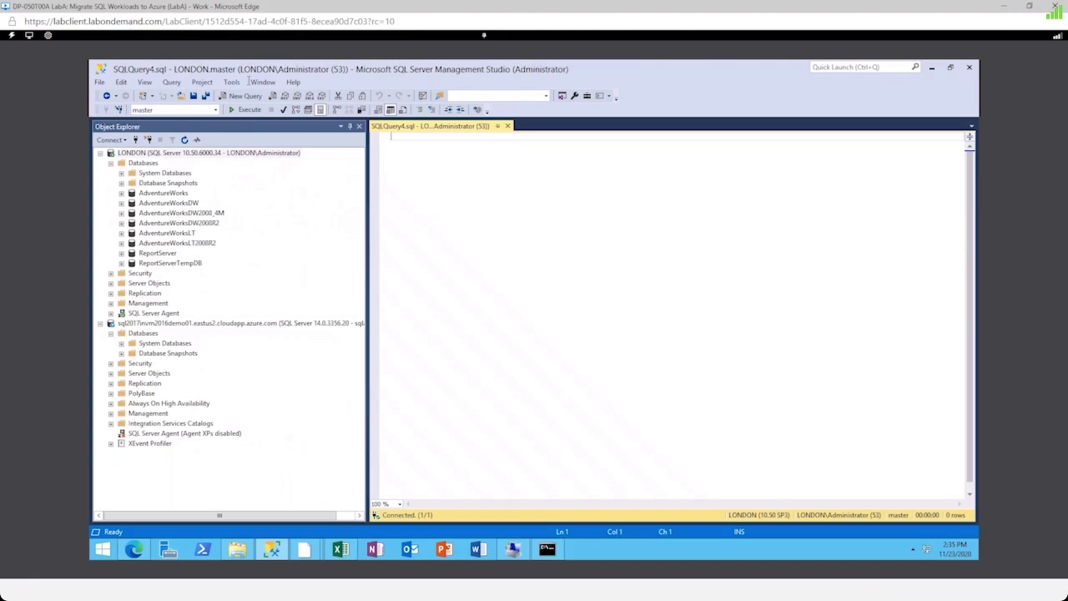
{"action": "left_click", "coordinate": [11, 35]}
{"action": "mouse_move", "coordinate": [37, 99]}
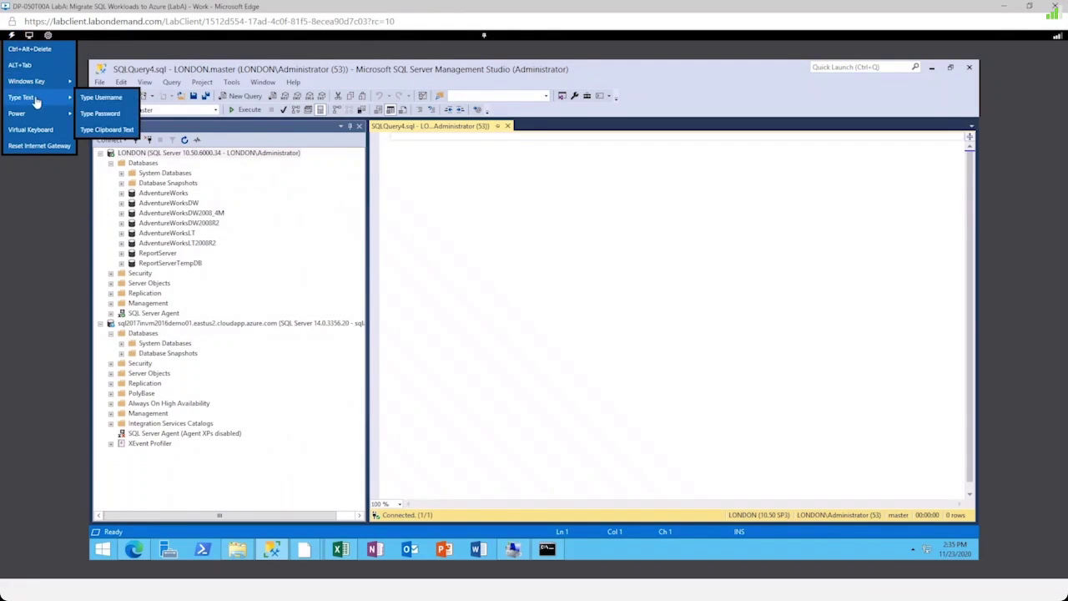
{"action": "left_click", "coordinate": [112, 134]}
{"action": "key", "text": "ctrl+v"}
{"action": "left_click", "coordinate": [626, 389]}
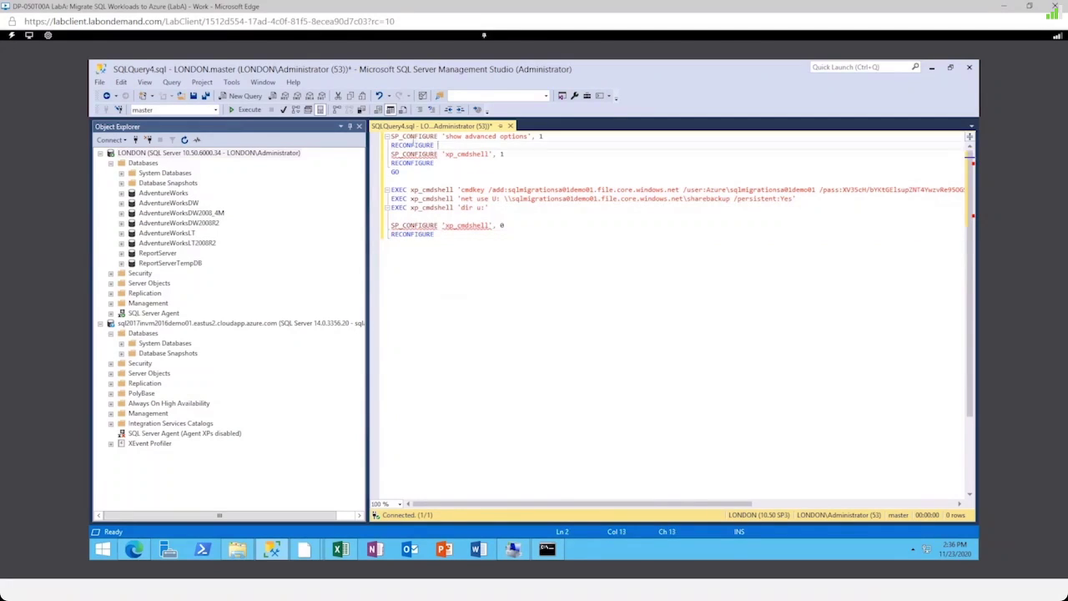
- Run the statements setting 'show advanced options' and 'xp_cmdshell' to 1 on the LONDON server
{"action": "left_click_drag", "start_coordinate": [438, 146], "coordinate": [390, 135]}
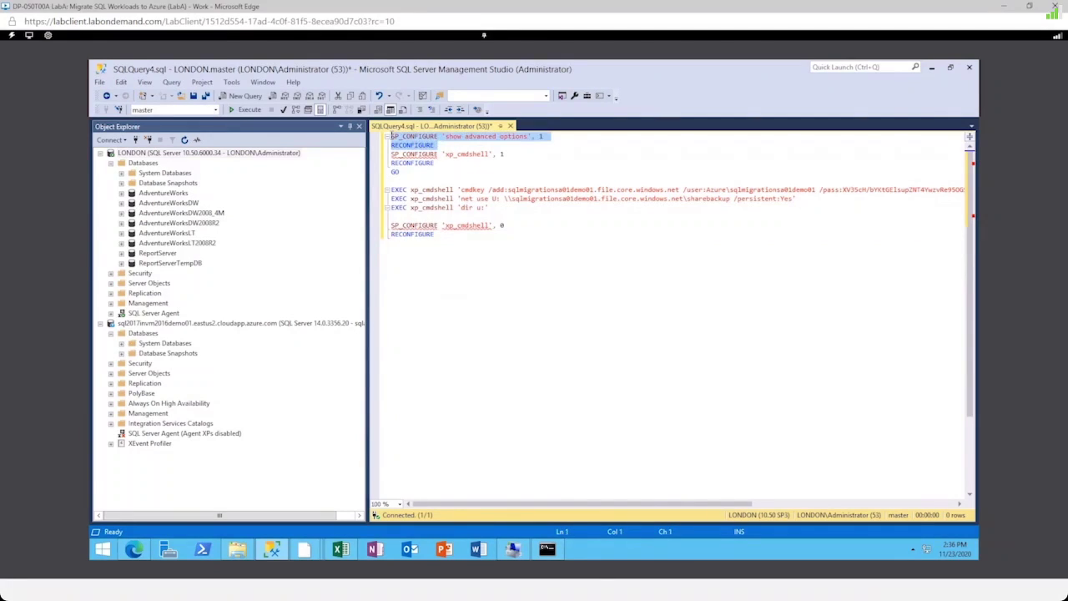
{"action": "left_click", "coordinate": [244, 110]}
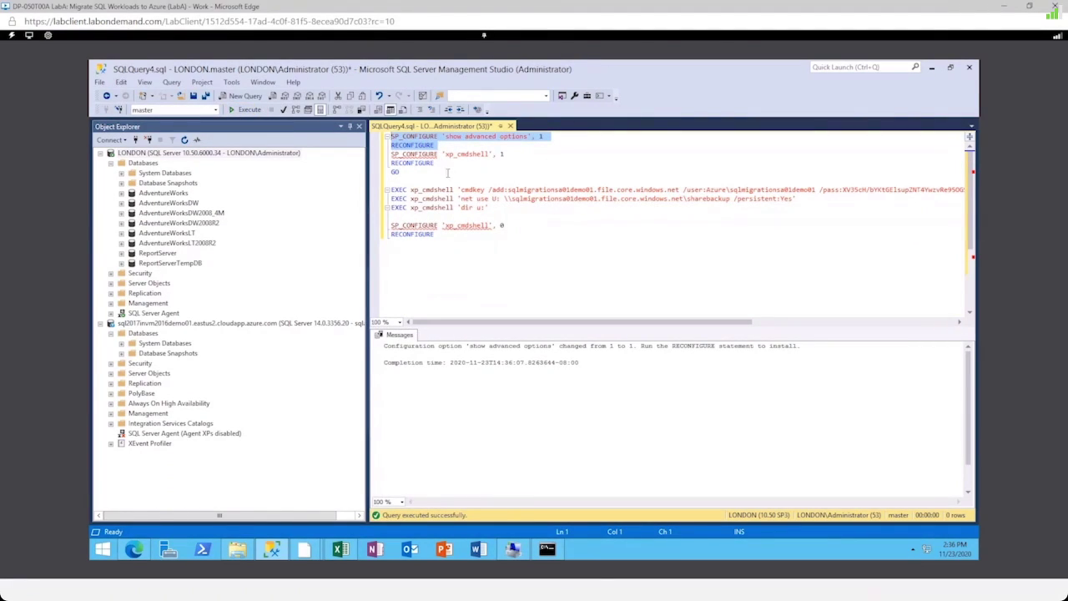
{"action": "left_click_drag", "start_coordinate": [437, 163], "coordinate": [382, 155]}
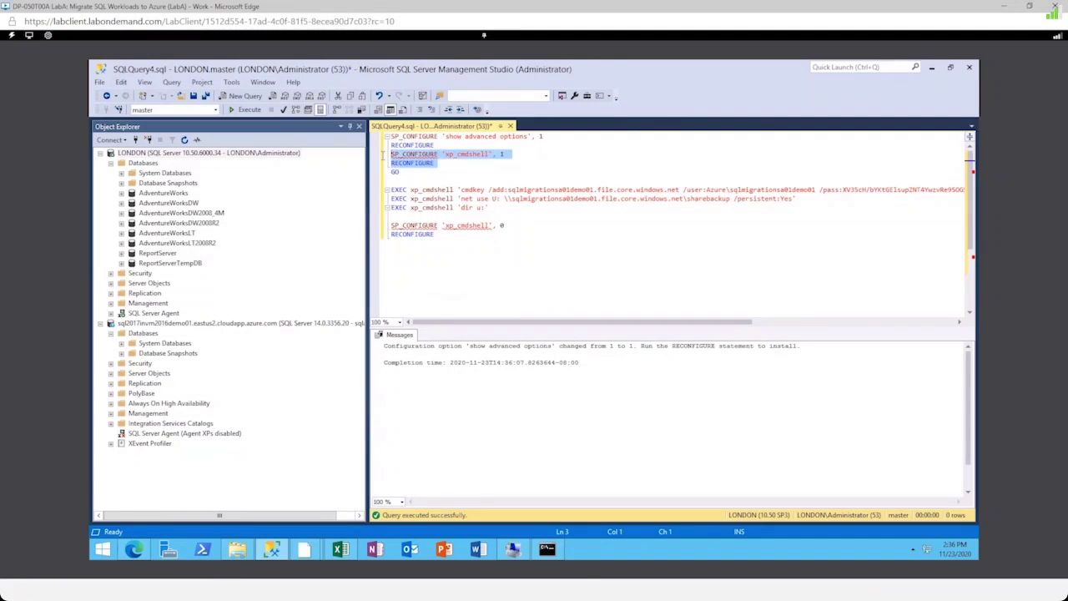
{"action": "left_click_drag", "start_coordinate": [417, 173], "coordinate": [391, 153]}
{"action": "left_click", "coordinate": [247, 112]}
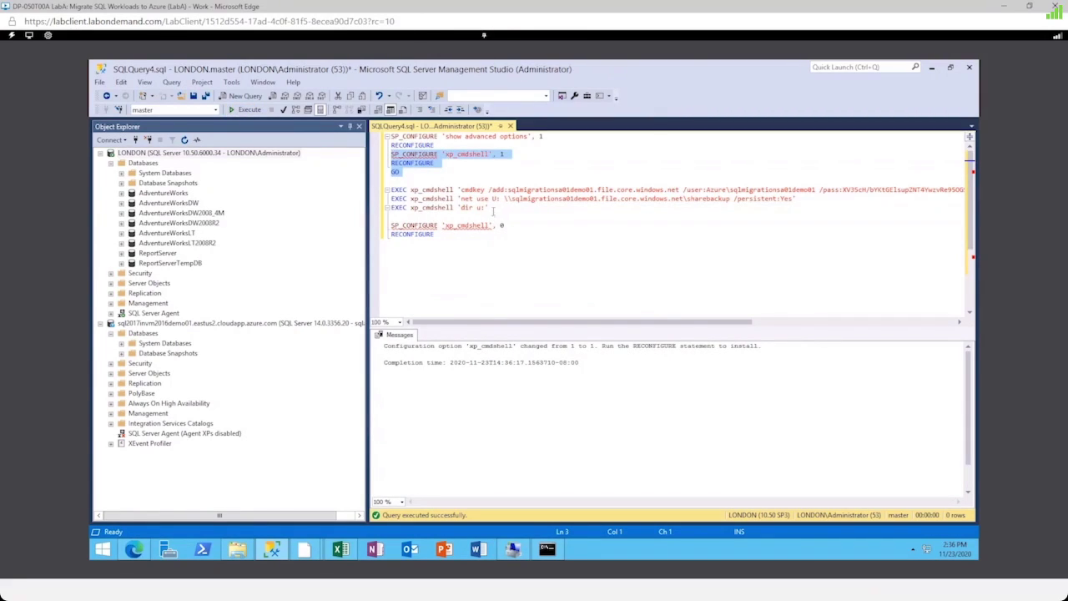
- Run only the cmdkey, net use and dir u: statements on LONDON to map the share, and review their output
{"action": "left_click_drag", "start_coordinate": [493, 210], "coordinate": [391, 191]}
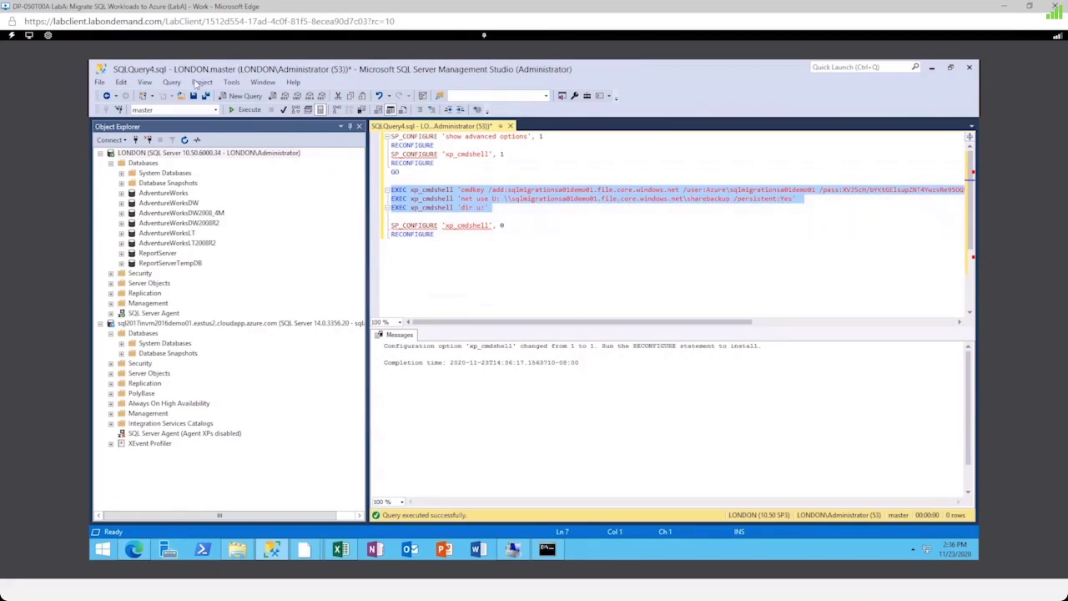
{"action": "left_click", "coordinate": [248, 112]}
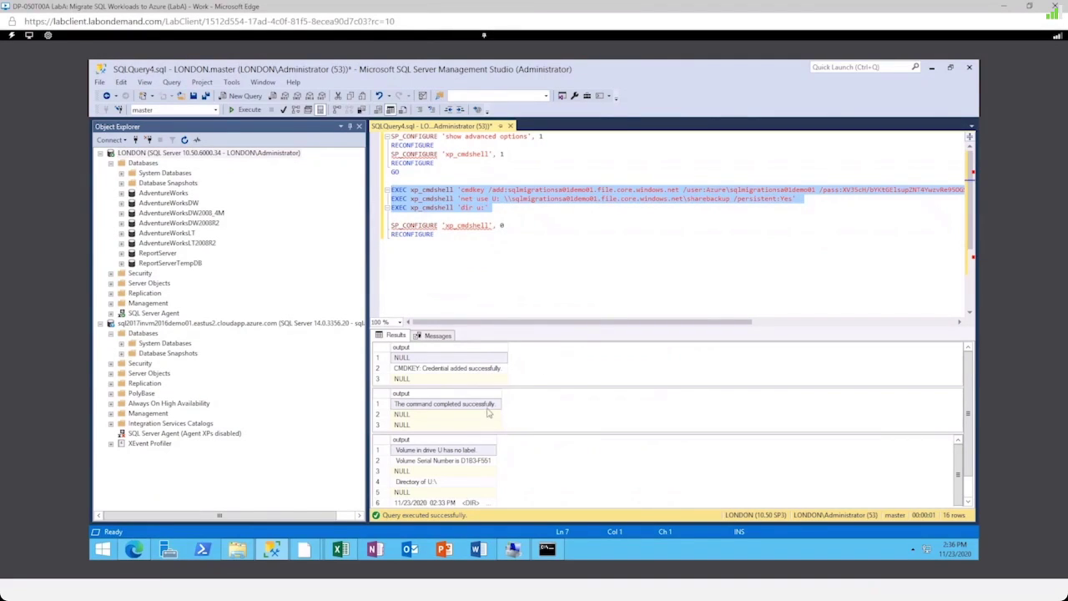
{"action": "scroll", "coordinate": [499, 410], "scroll_direction": "down", "scroll_amount": 1}
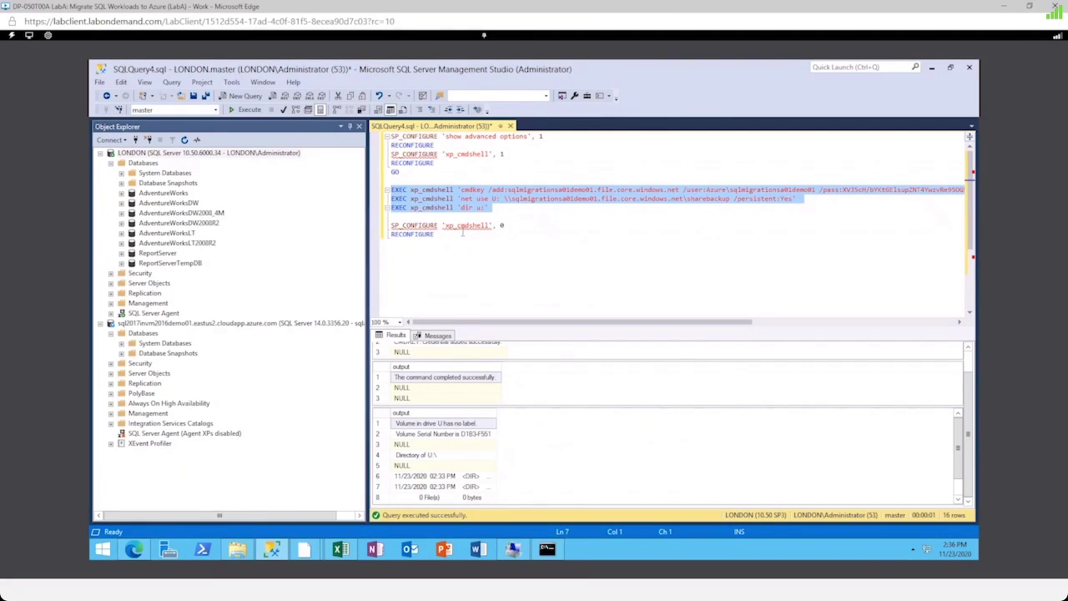
- Copy the whole script, including the storage account key, into a new query on the sql2017invm2016demo01 server
{"action": "left_click_drag", "start_coordinate": [454, 235], "coordinate": [397, 146]}
{"action": "right_click", "coordinate": [420, 149]}
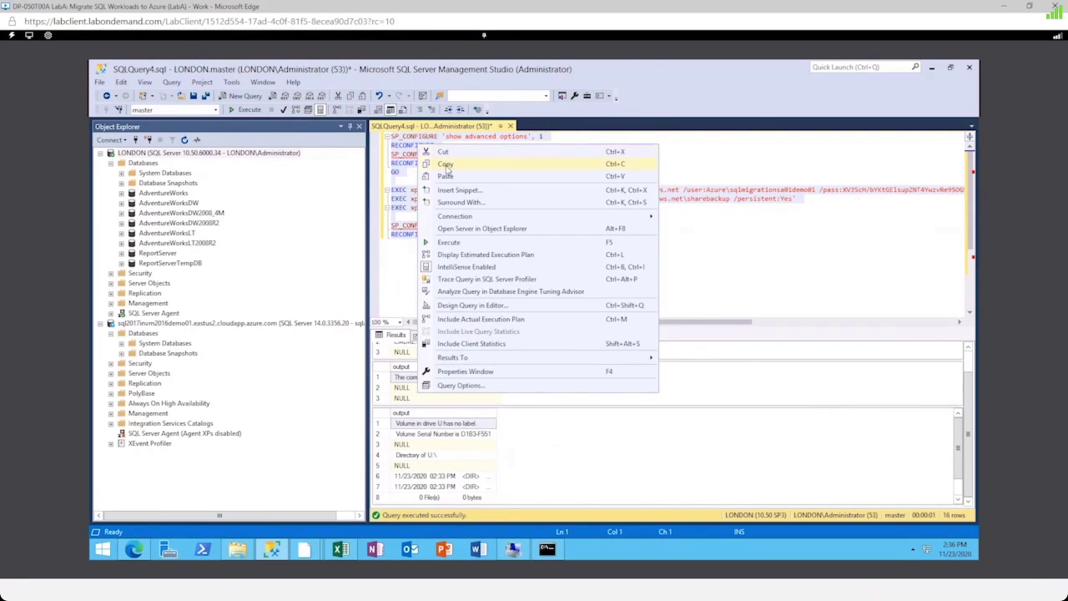
{"action": "left_click", "coordinate": [443, 165]}
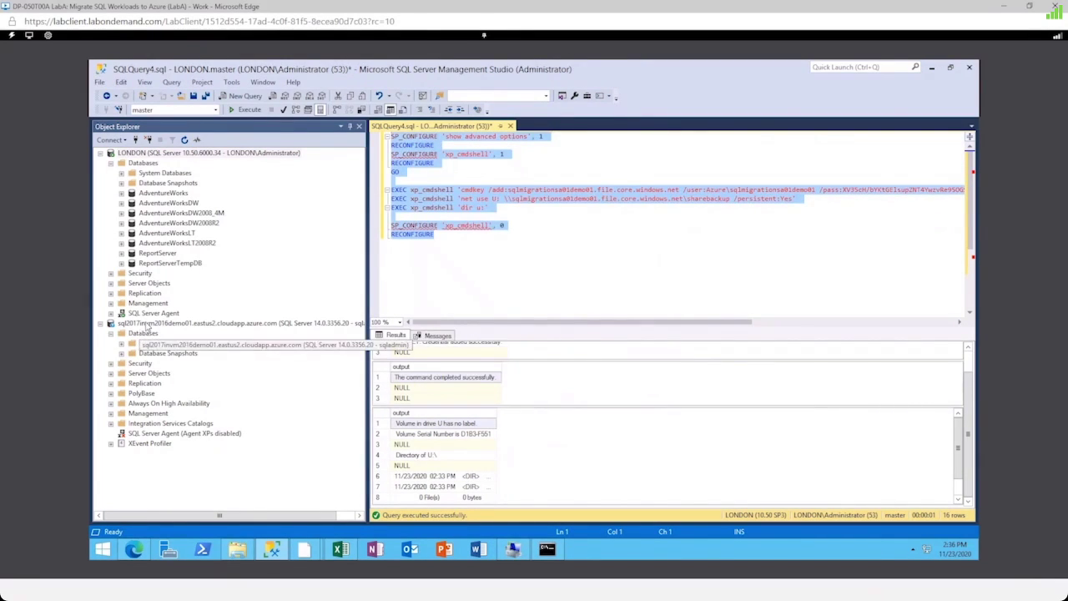
{"action": "left_click", "coordinate": [167, 323]}
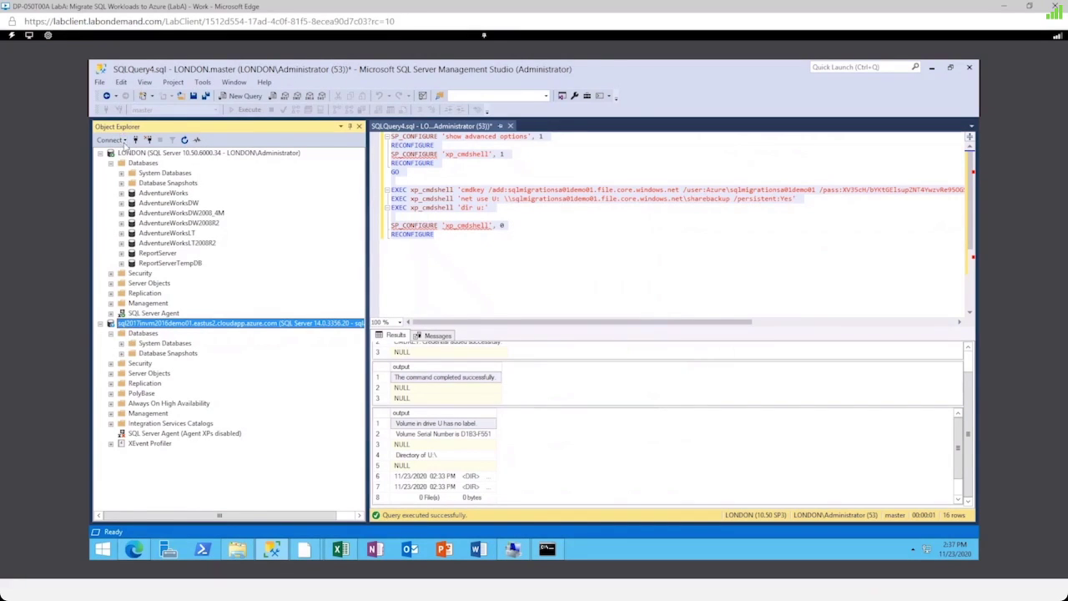
{"action": "left_click", "coordinate": [242, 98]}
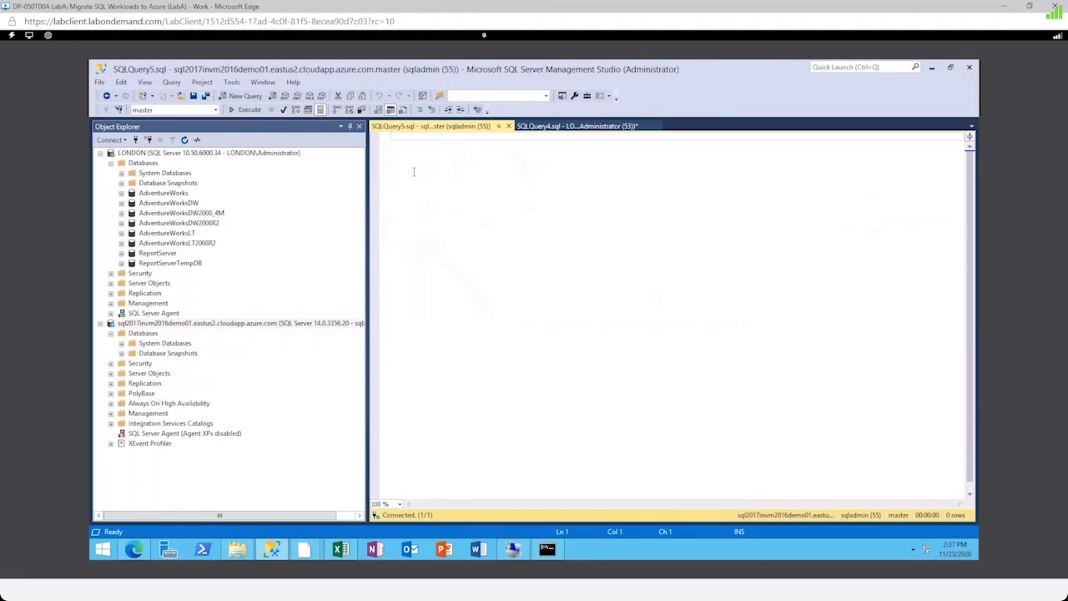
{"action": "key", "text": "ctrl+v"}
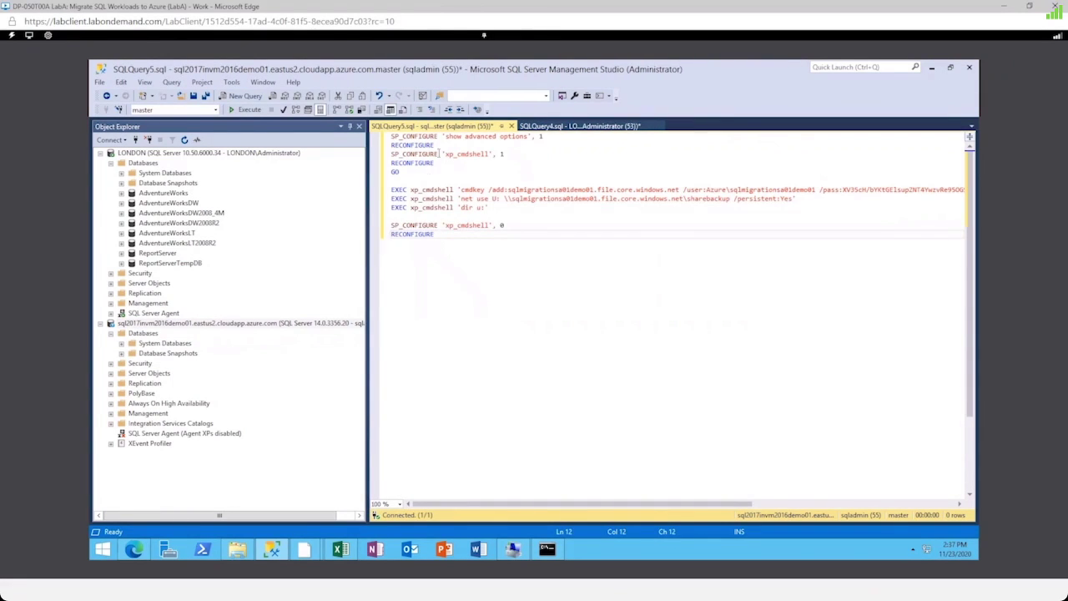
- Run the statements setting 'show advanced options' and 'xp_cmdshell' to 1 on the sql2017invm2016demo01 server
{"action": "left_click_drag", "start_coordinate": [391, 136], "coordinate": [438, 145]}
{"action": "left_click", "coordinate": [245, 109]}
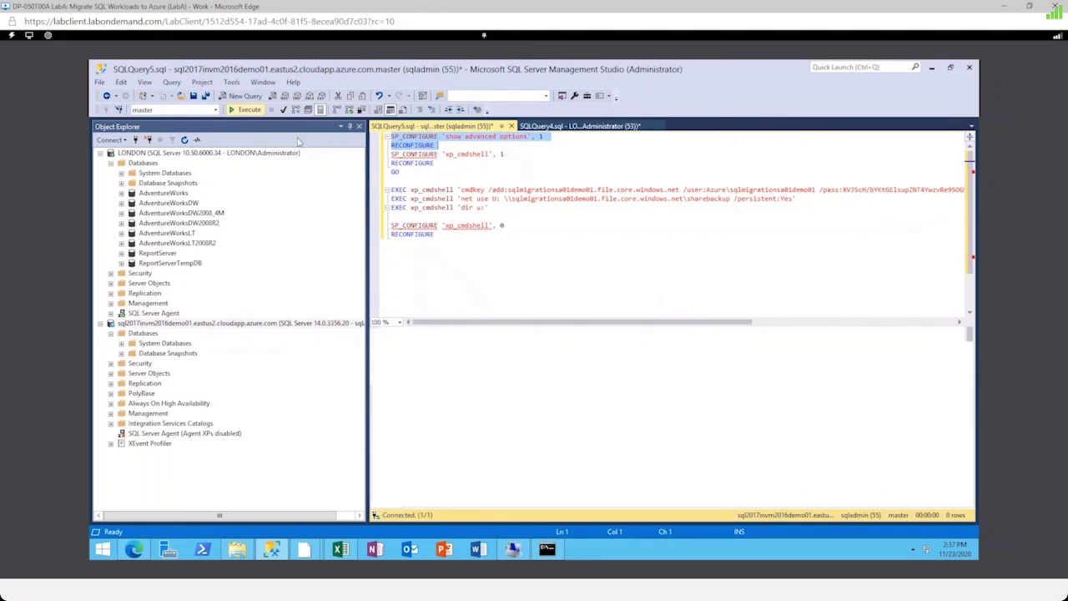
{"action": "left_click_drag", "start_coordinate": [389, 154], "coordinate": [409, 181]}
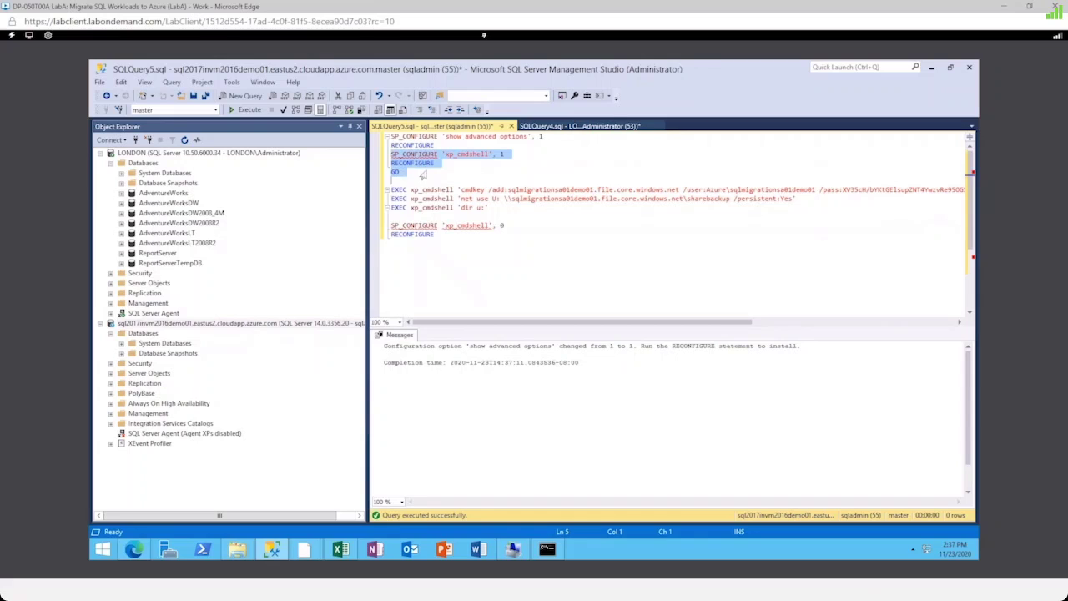
{"action": "left_click", "coordinate": [248, 111]}
- Run only the cmdkey, net use and dir u: statements on sql2017invm2016demo01, and review the output for drive U:
{"action": "left_click_drag", "start_coordinate": [492, 208], "coordinate": [387, 189]}
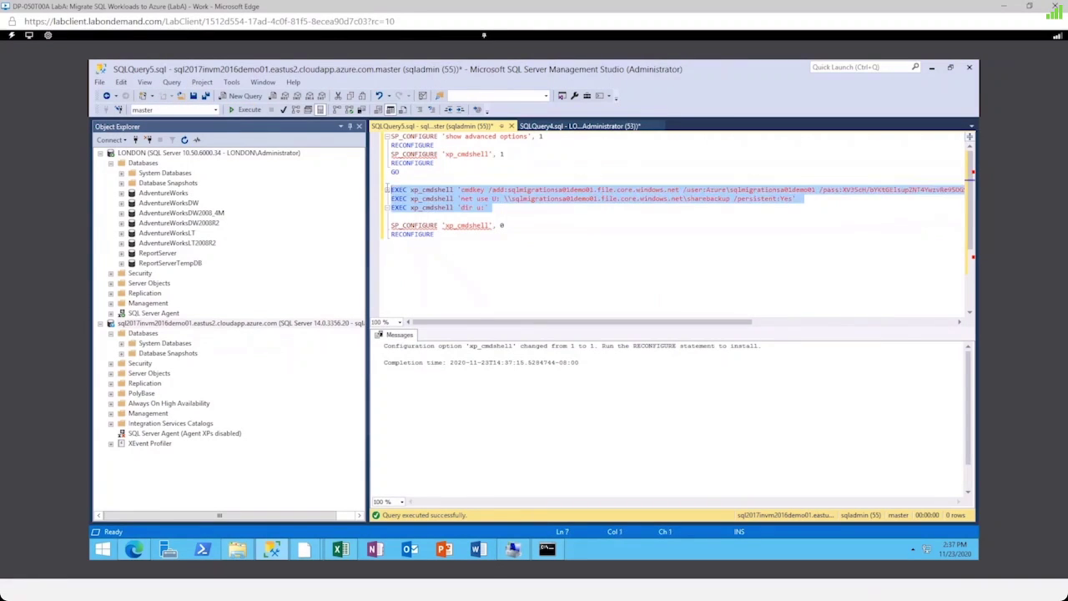
{"action": "left_click", "coordinate": [247, 111]}
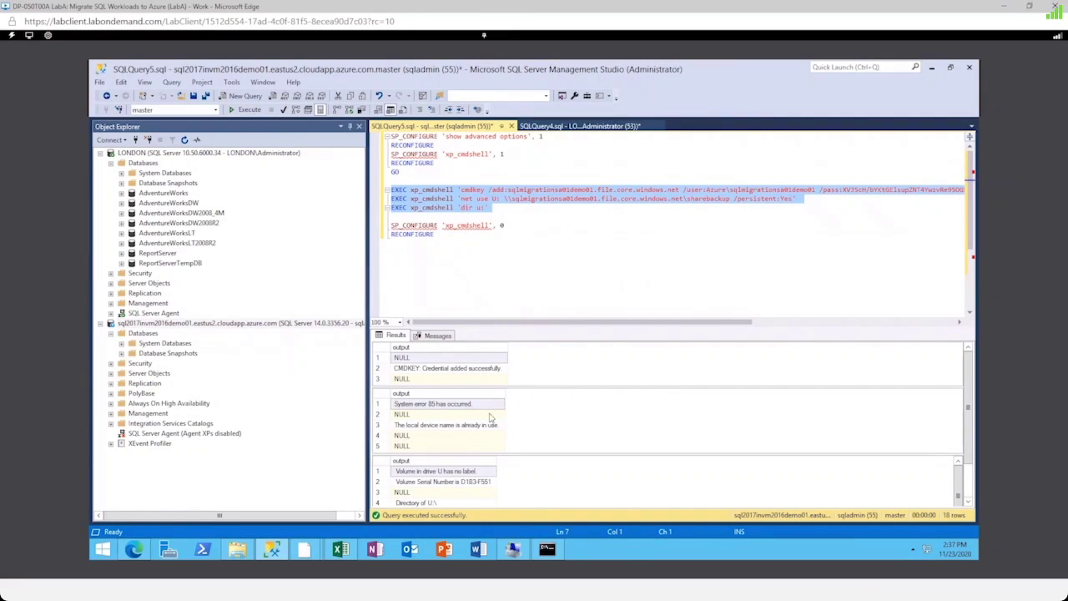
{"action": "scroll", "coordinate": [485, 455], "scroll_direction": "down", "scroll_amount": 2}
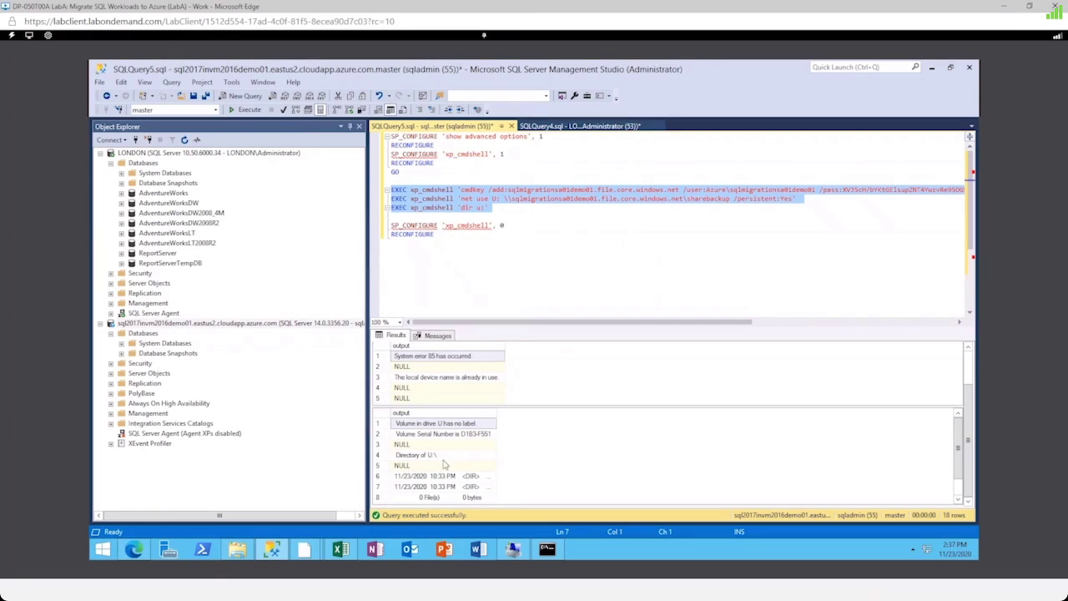
- Run the statements setting 'xp_cmdshell' to 0 with RECONFIGURE on sql2017invm2016demo01, and also on LONDON
{"action": "left_click_drag", "start_coordinate": [435, 234], "coordinate": [392, 225]}
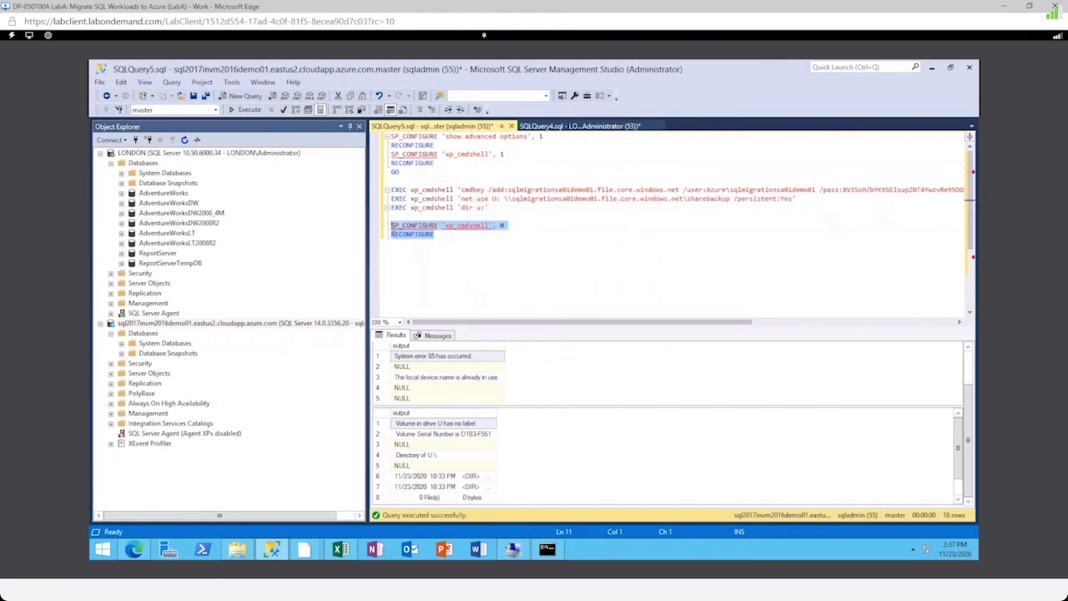
{"action": "left_click", "coordinate": [249, 110]}
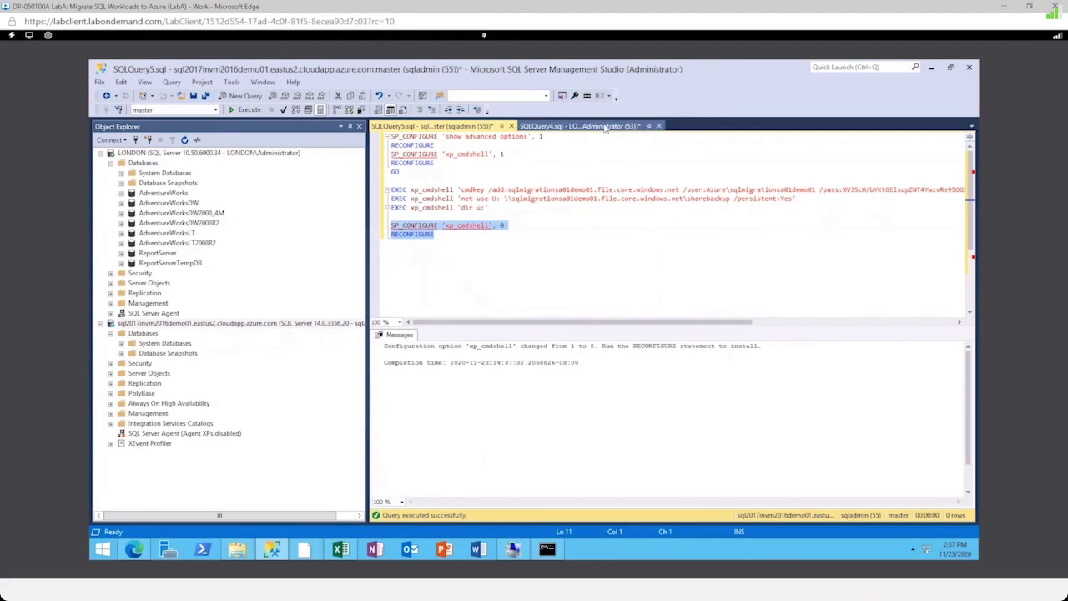
{"action": "left_click", "coordinate": [605, 126]}
{"action": "left_click", "coordinate": [445, 243]}
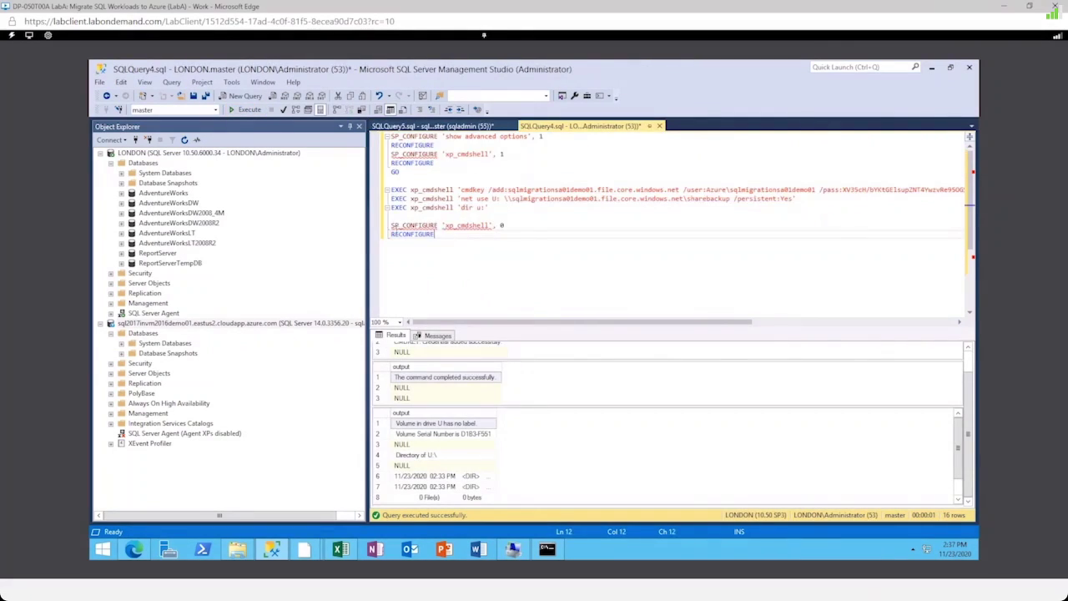
{"action": "left_click_drag", "start_coordinate": [435, 235], "coordinate": [391, 226]}
{"action": "left_click", "coordinate": [249, 111]}
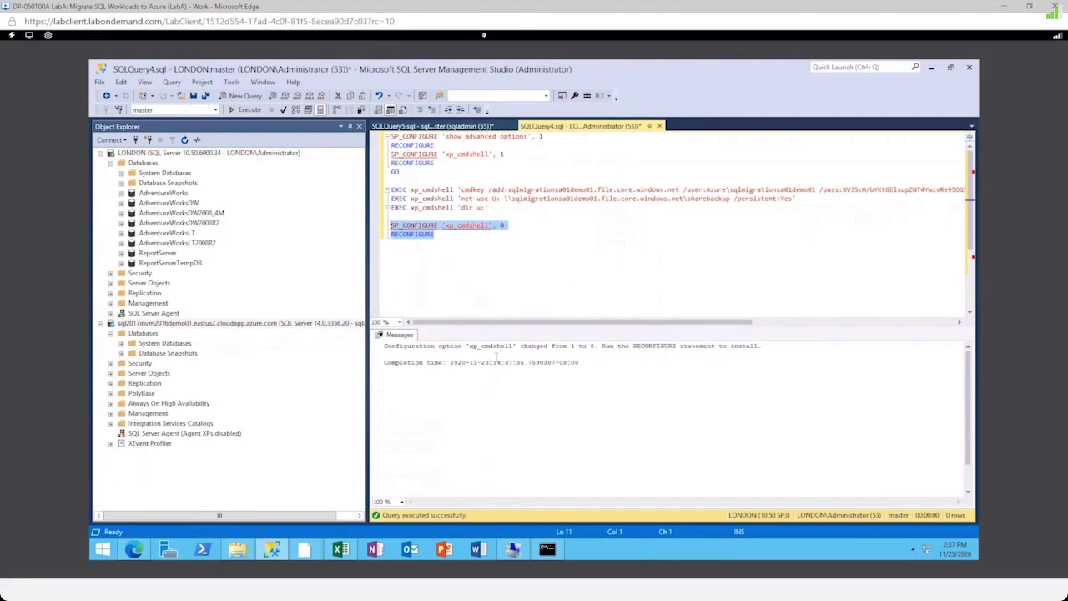
- Switch to the migratesqltosqlvmdemo01 project in Data Migration Assistant and set the shared backup location to U:\
{"action": "left_click", "coordinate": [306, 553]}
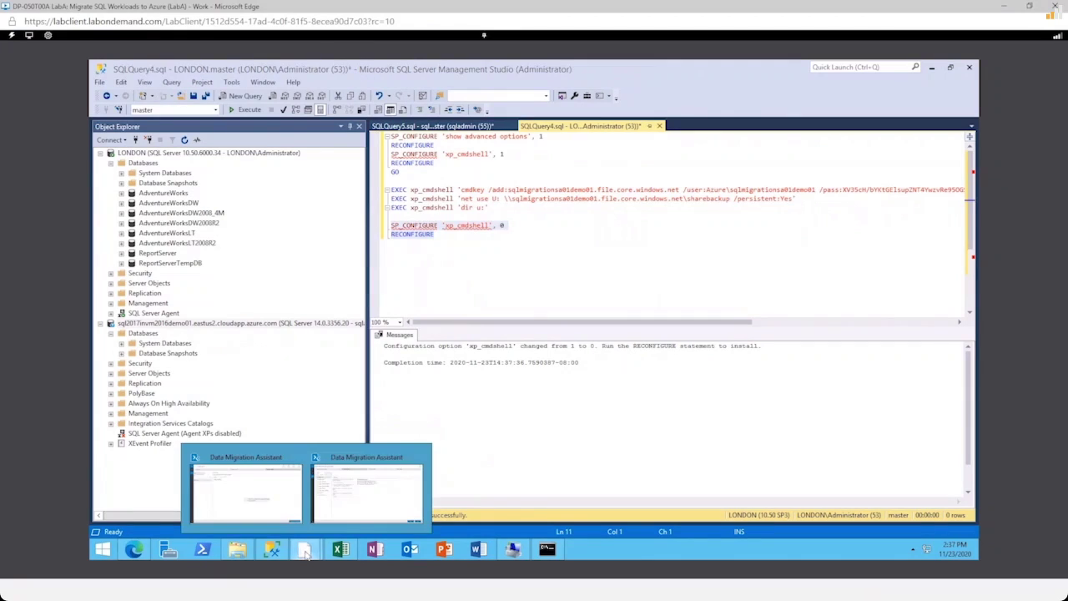
{"action": "left_click", "coordinate": [353, 509]}
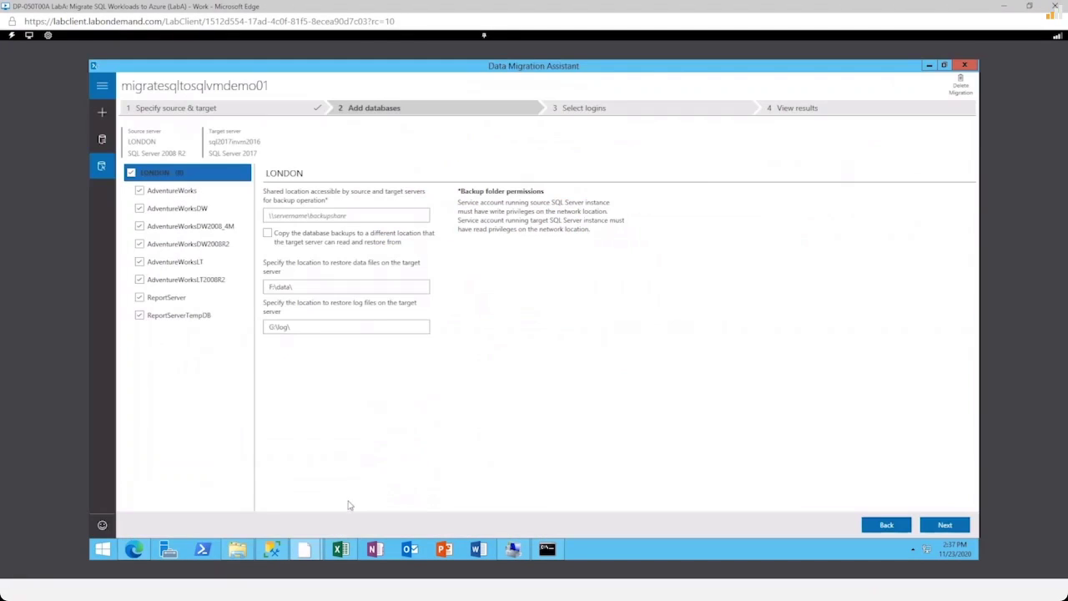
{"action": "left_click", "coordinate": [307, 215]}
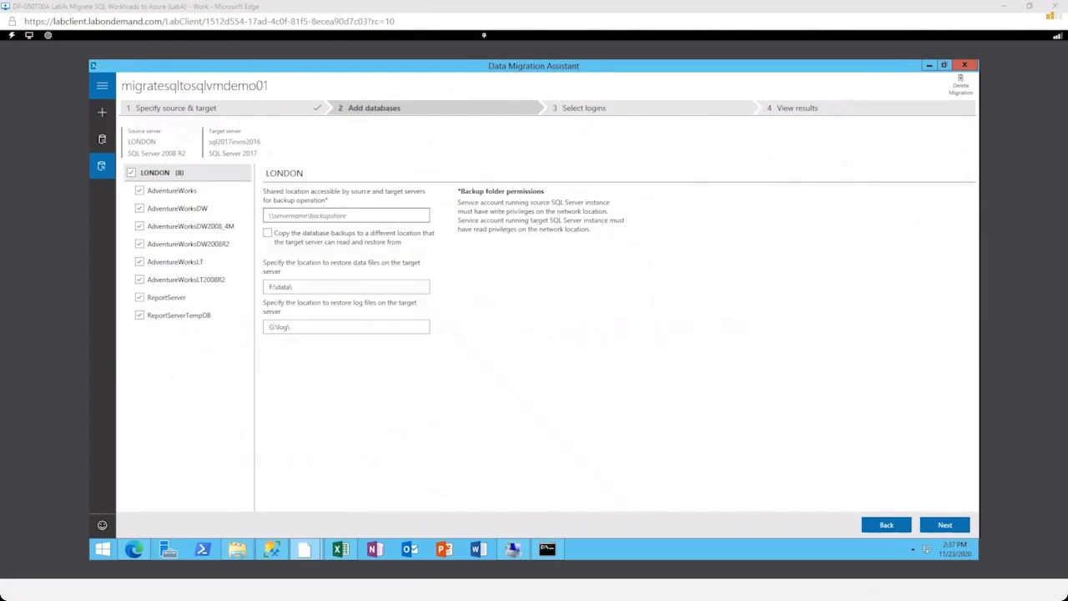
{"action": "type", "text": "U:\\"}
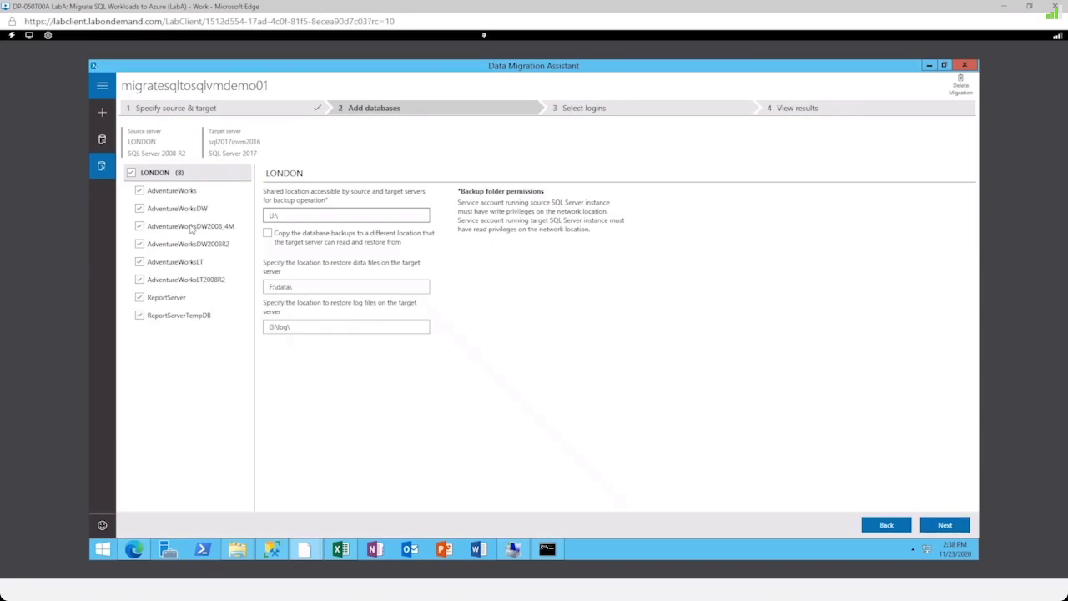
- Deselect every LONDON database except AdventureWorks and AdventureWorksDW, and start the migration without selecting any logins
{"action": "left_click", "coordinate": [162, 316]}
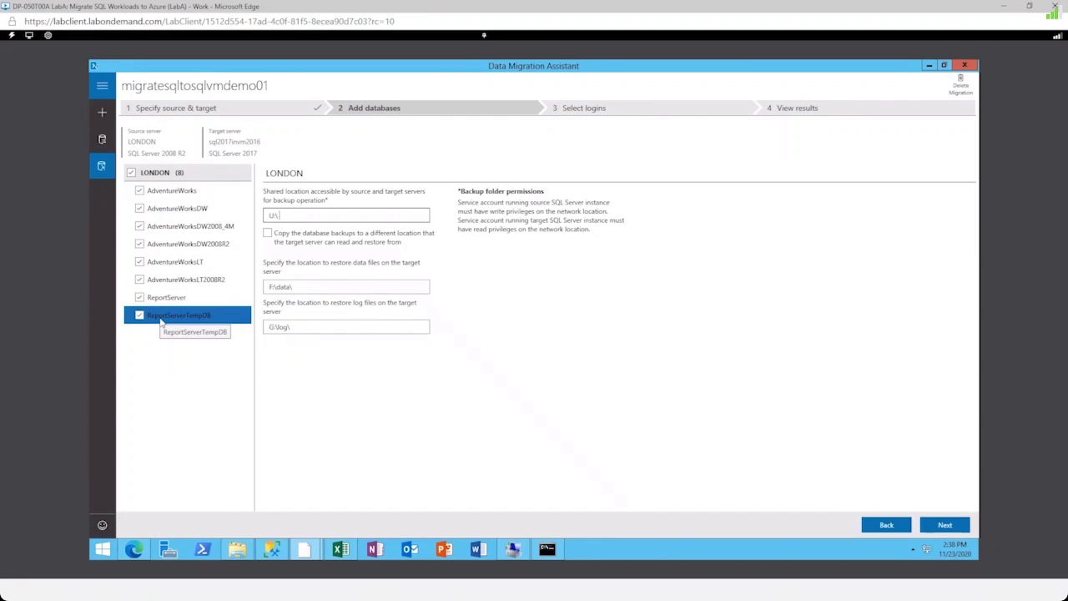
{"action": "left_click", "coordinate": [186, 234]}
{"action": "left_click", "coordinate": [184, 247]}
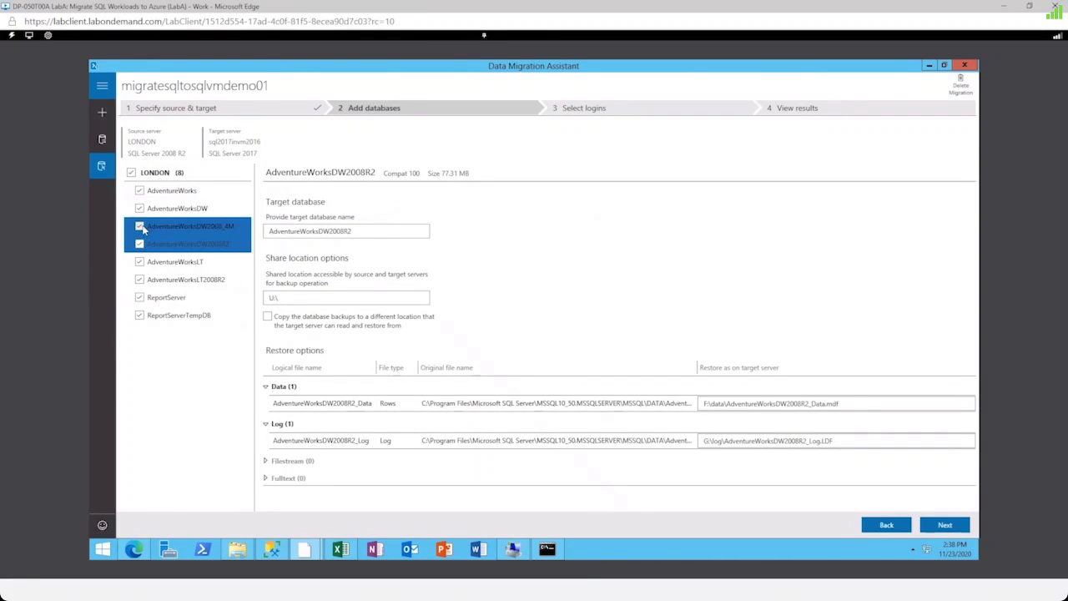
{"action": "left_click", "coordinate": [139, 226]}
{"action": "left_click", "coordinate": [139, 244]}
{"action": "left_click", "coordinate": [139, 261]}
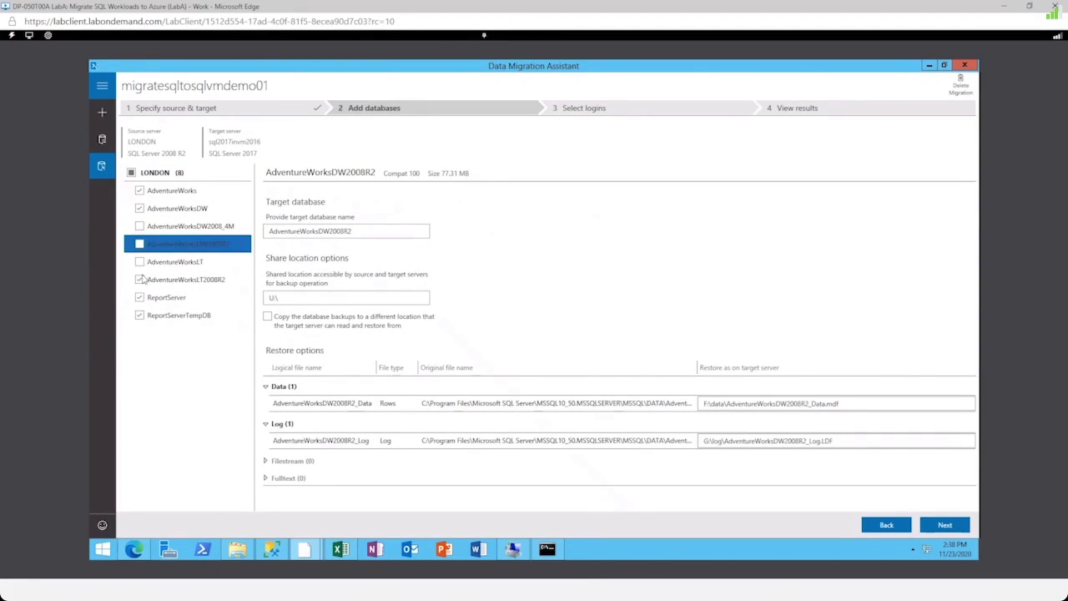
{"action": "left_click", "coordinate": [143, 281]}
{"action": "left_click", "coordinate": [139, 297]}
{"action": "left_click", "coordinate": [139, 315]}
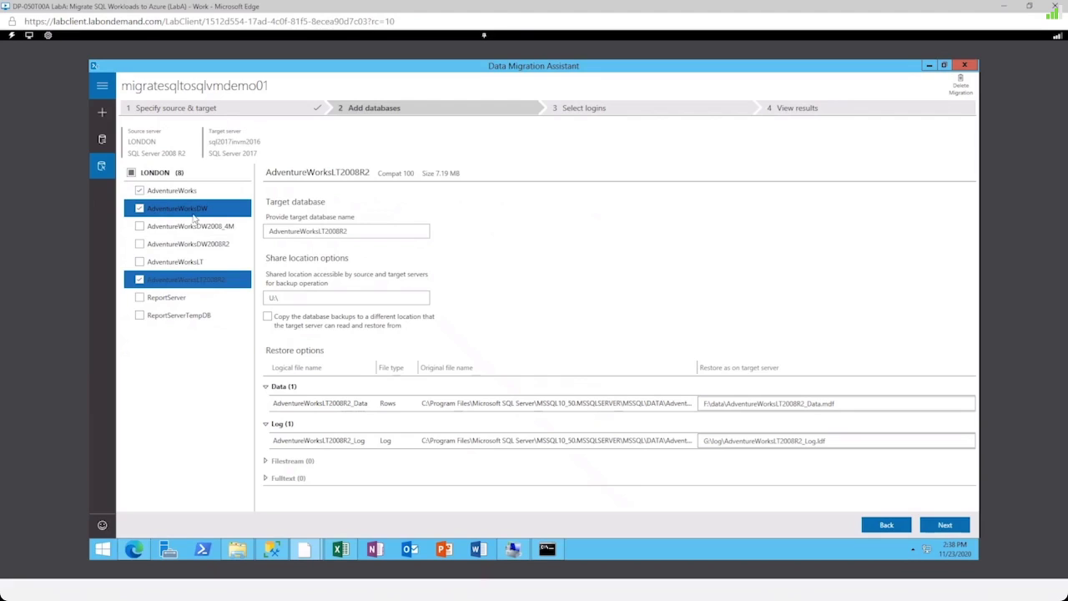
{"action": "left_click", "coordinate": [139, 280]}
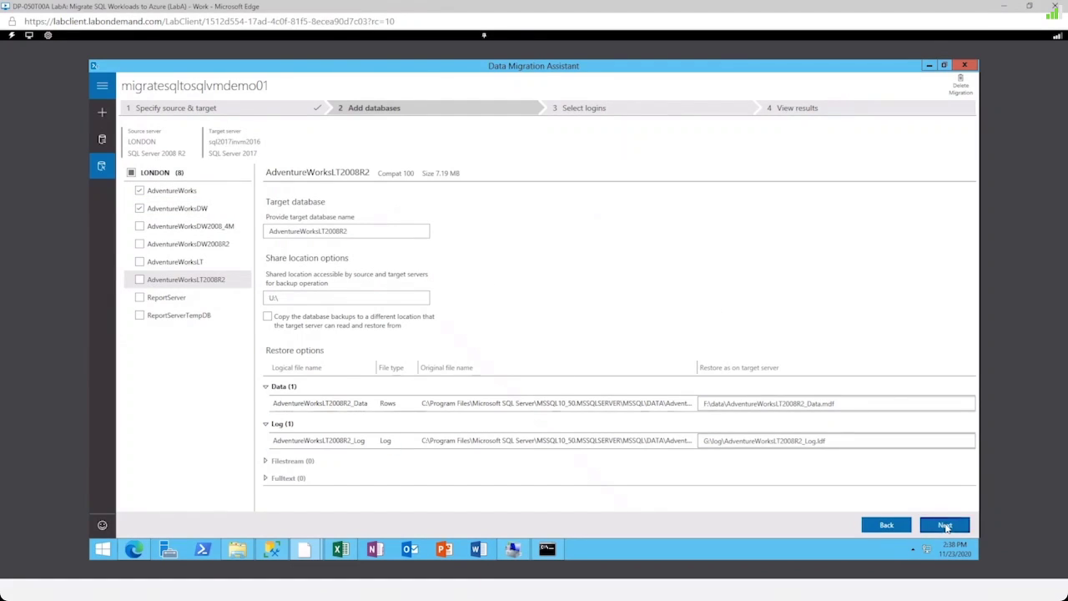
{"action": "left_click", "coordinate": [945, 526]}
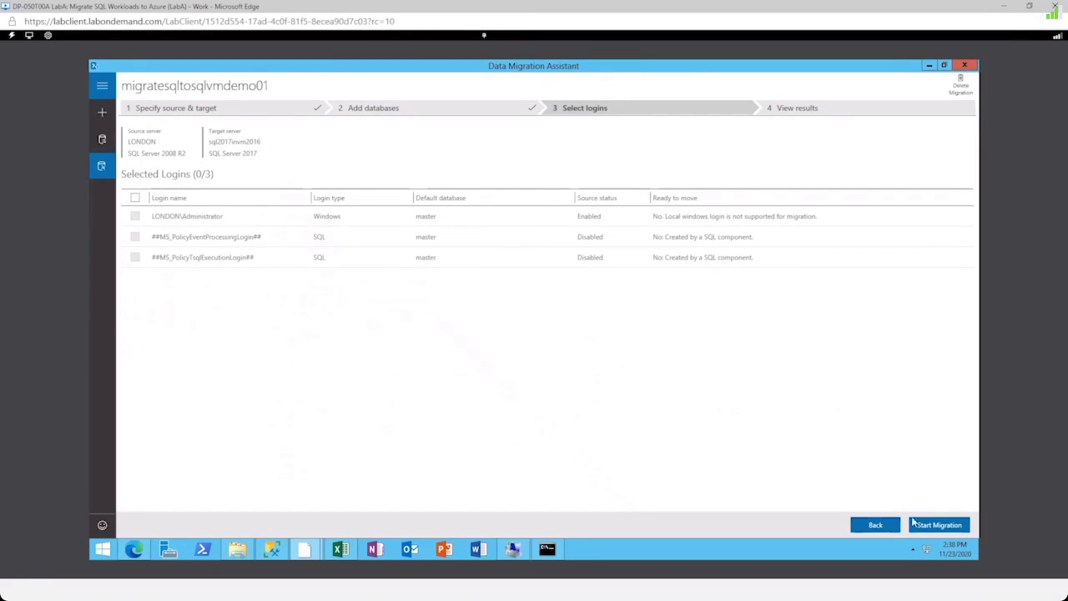
{"action": "left_click", "coordinate": [941, 527]}
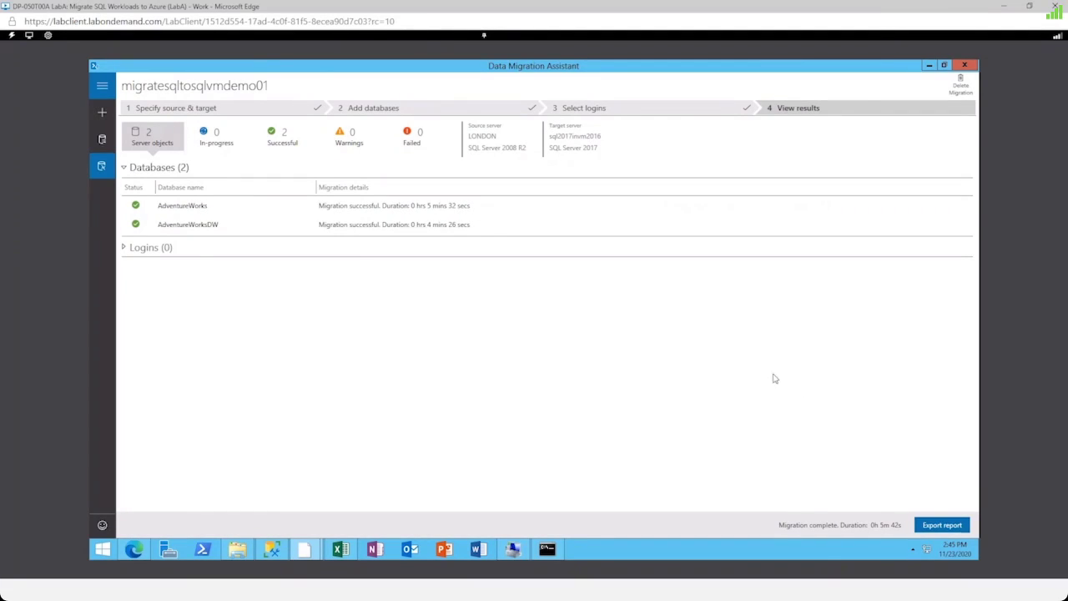
- Switch to SQL Server Management Studio, refresh the sql2017invm2016demo01 server and check its Databases folder for the migrated databases
{"action": "left_click", "coordinate": [272, 549]}
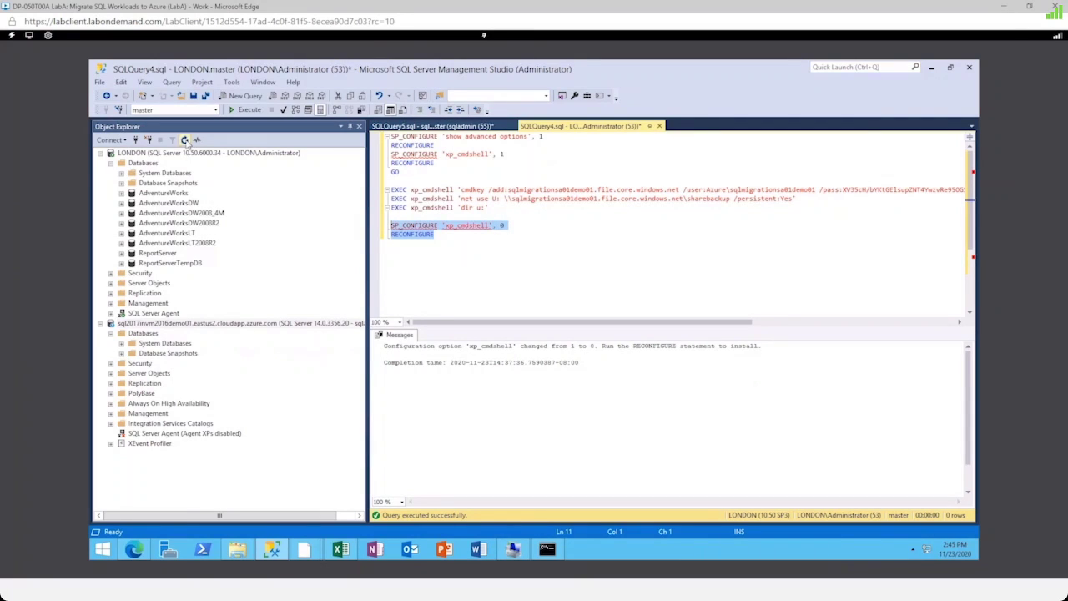
{"action": "left_click", "coordinate": [184, 140]}
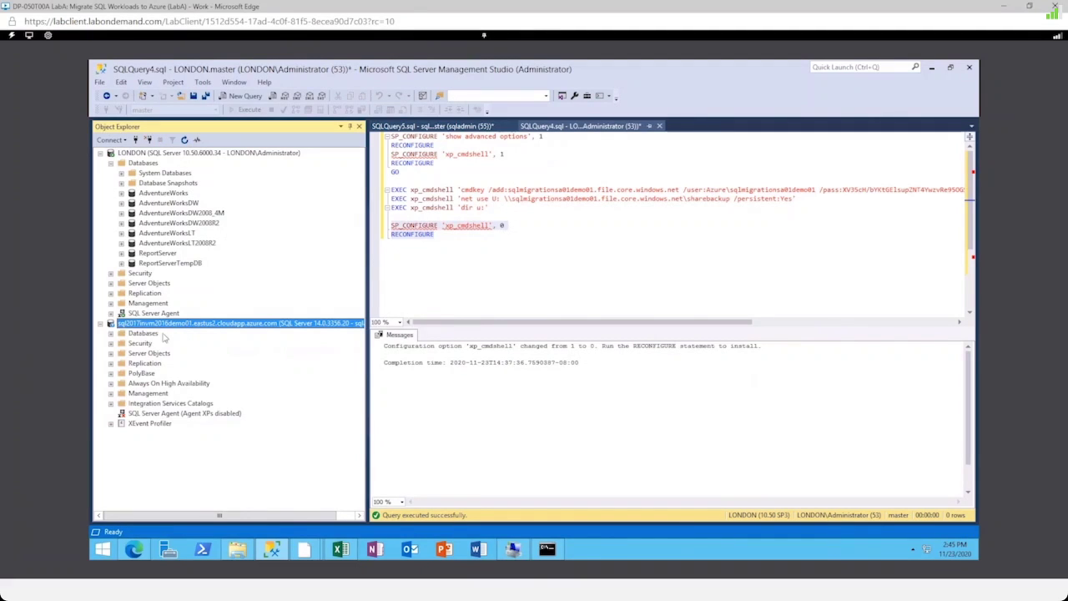
{"action": "left_click", "coordinate": [110, 334]}
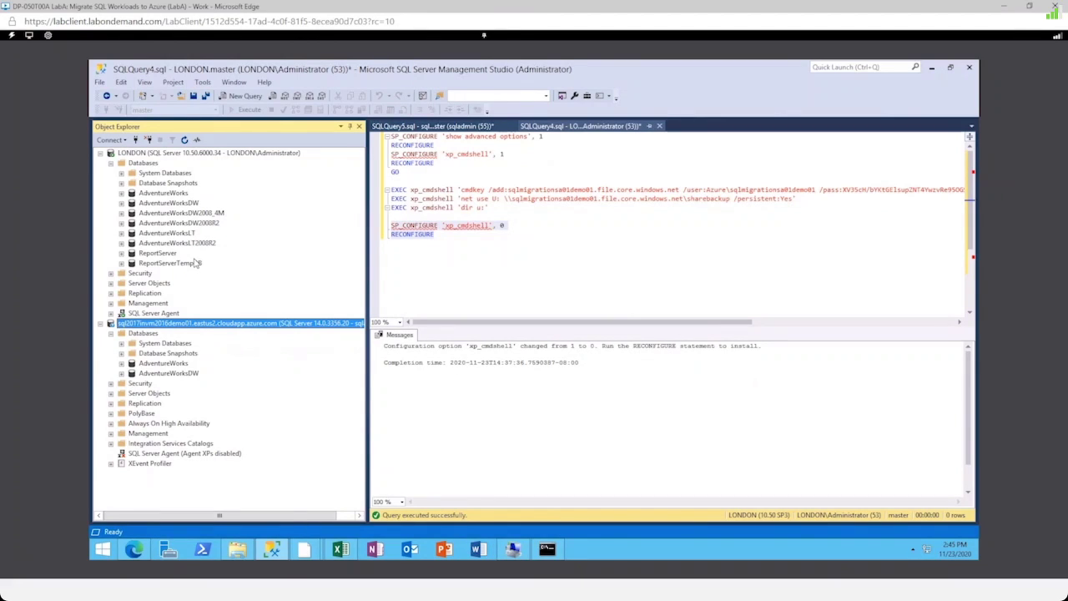
- Return to Data Migration Assistant, start a new Migration project and review its target server types, choosing Azure SQL Database
{"action": "left_click", "coordinate": [309, 551]}
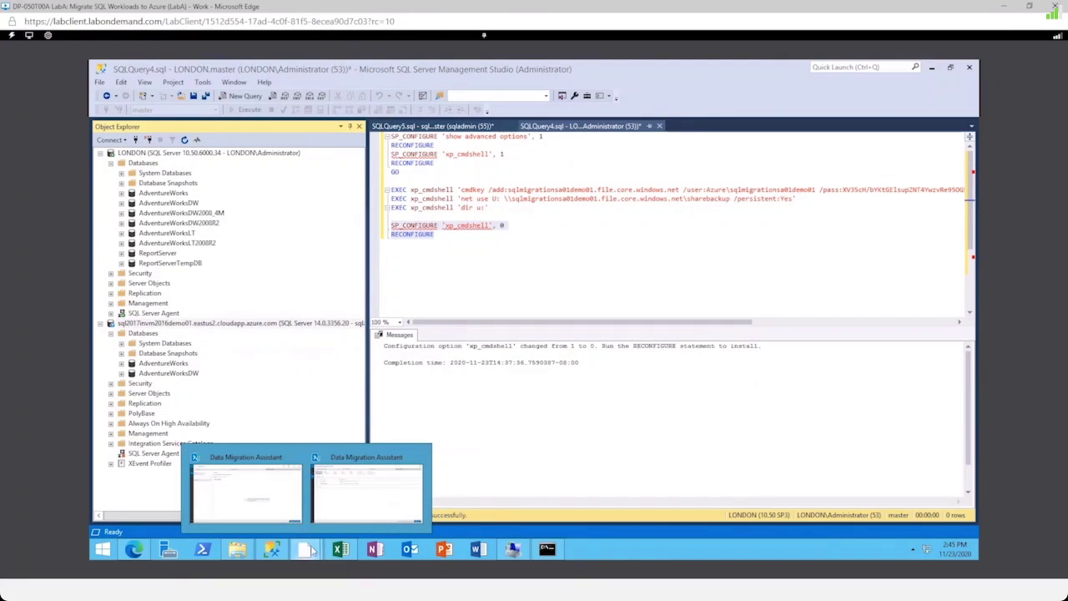
{"action": "left_click", "coordinate": [350, 494]}
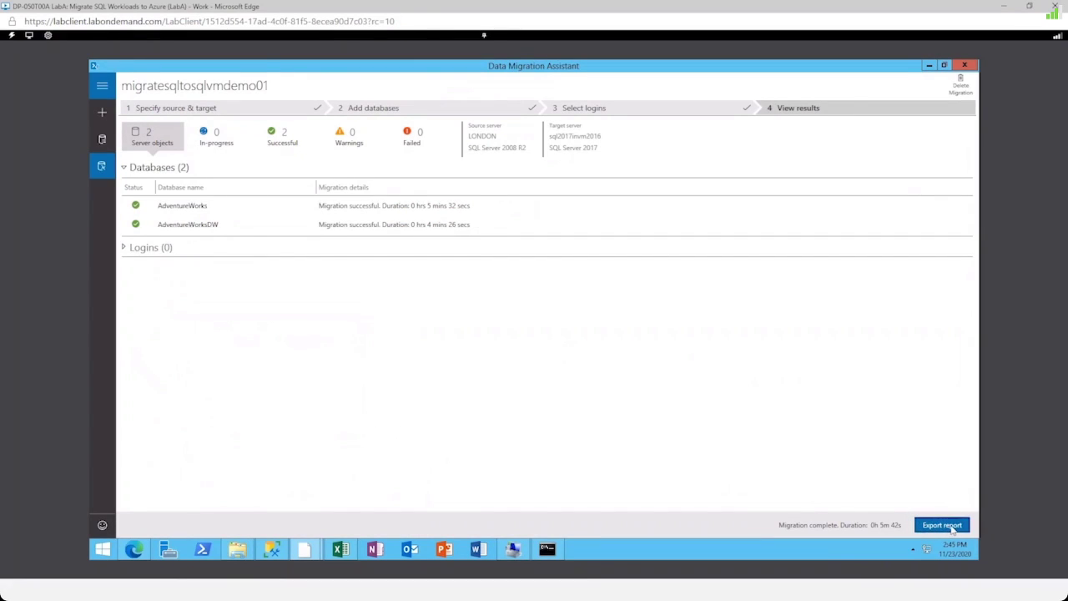
{"action": "left_click", "coordinate": [102, 112]}
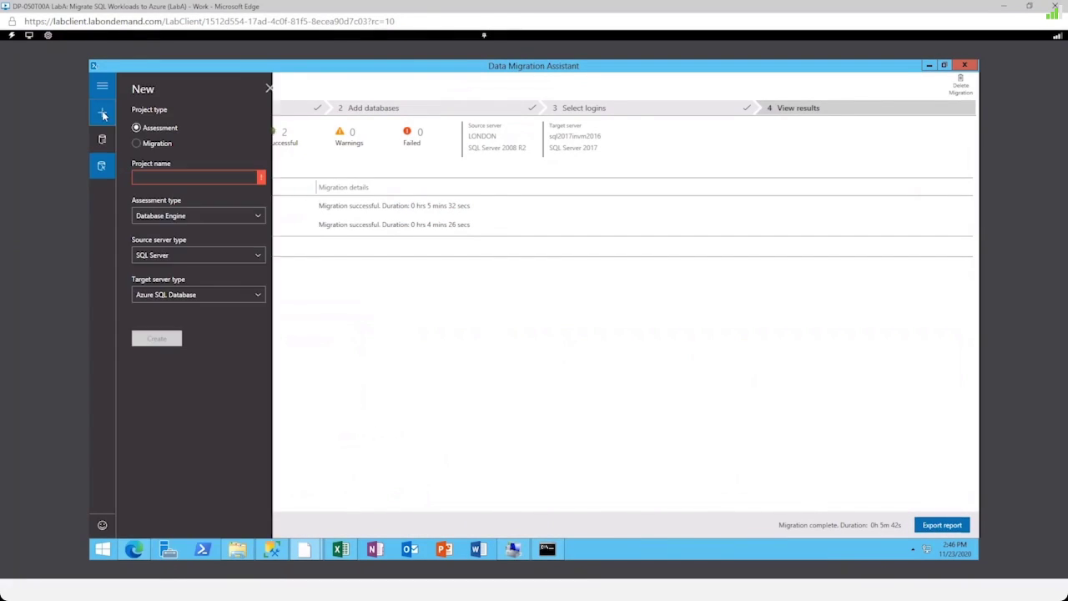
{"action": "left_click", "coordinate": [151, 145]}
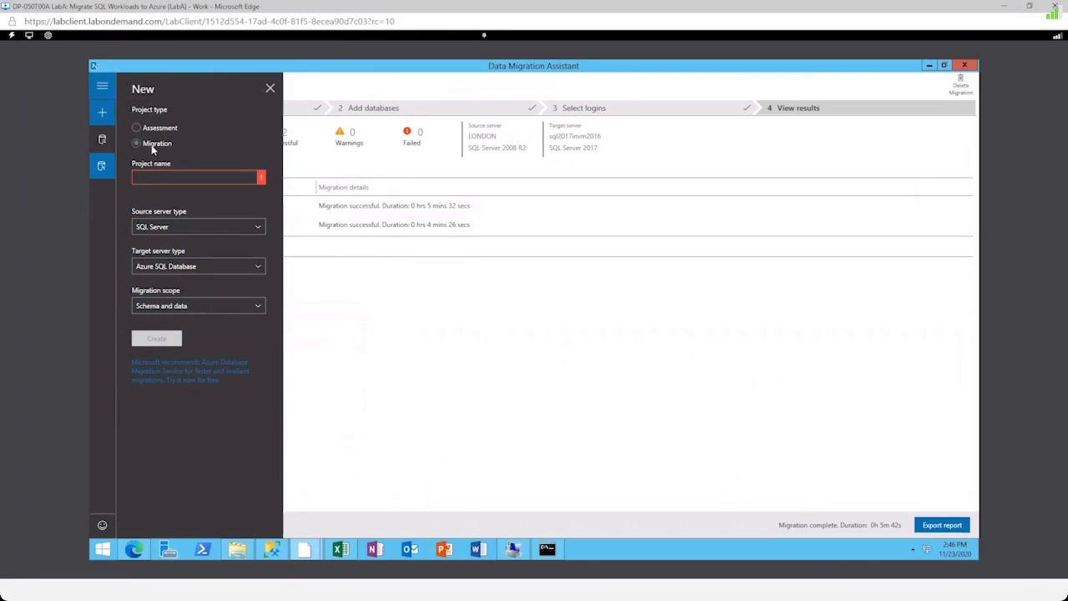
{"action": "left_click", "coordinate": [179, 181]}
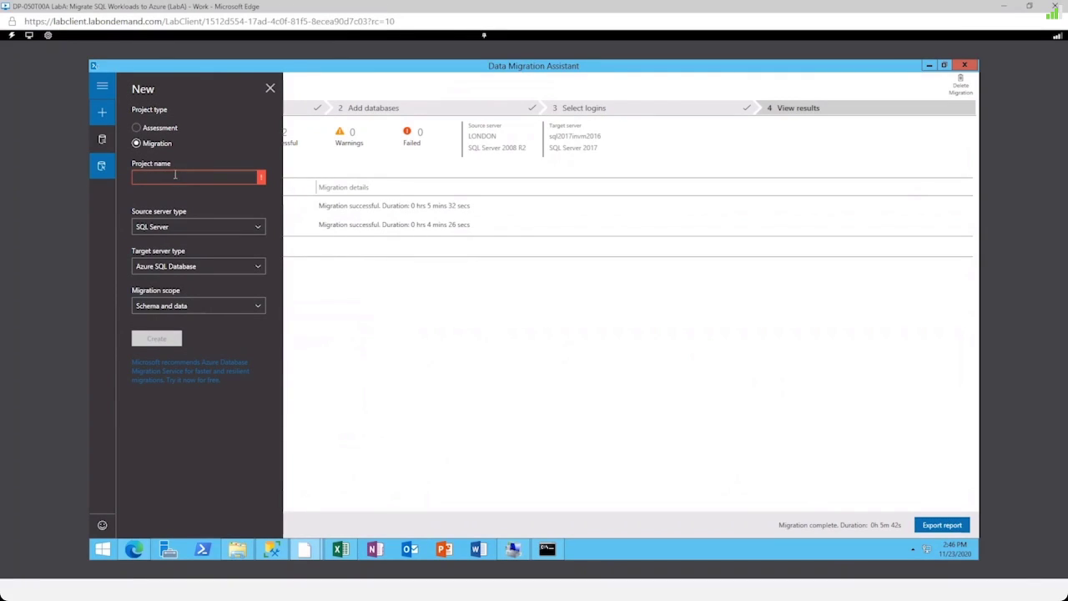
{"action": "left_click", "coordinate": [199, 266]}
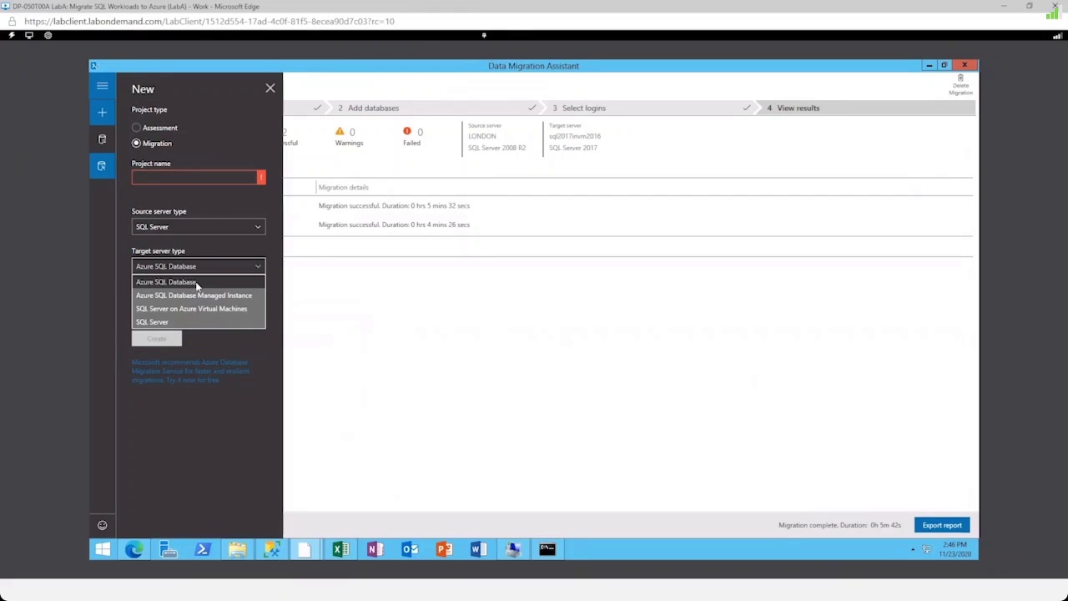
{"action": "left_click", "coordinate": [197, 284]}
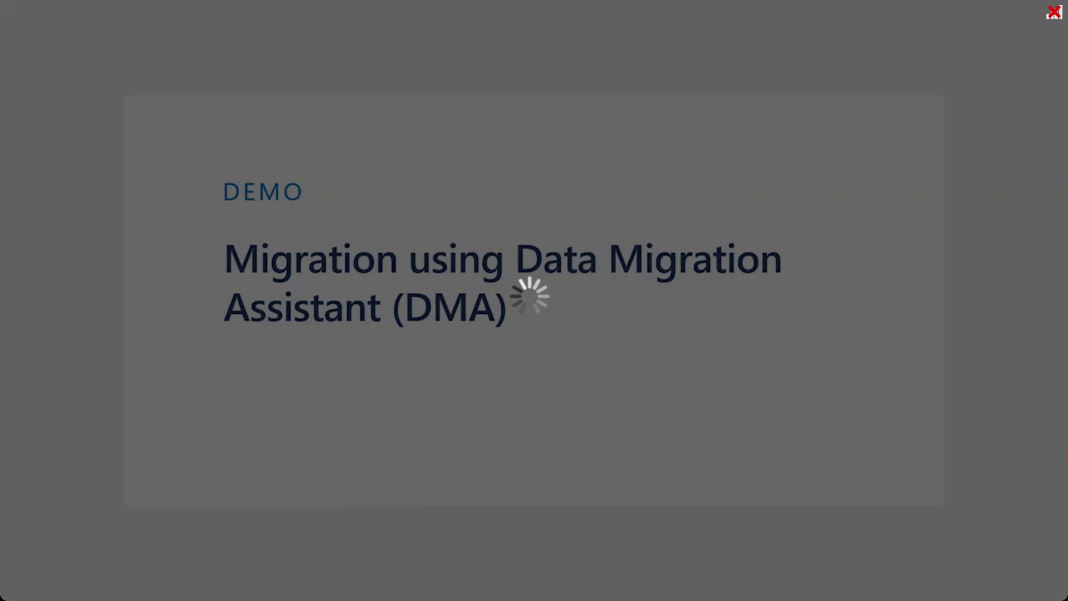
- Reload the Microsoft Azure Virtual Training Day page in the browser and reopen the Instructor Presentation in full screen with captions off
{"action": "double_click", "coordinate": [630, 376]}
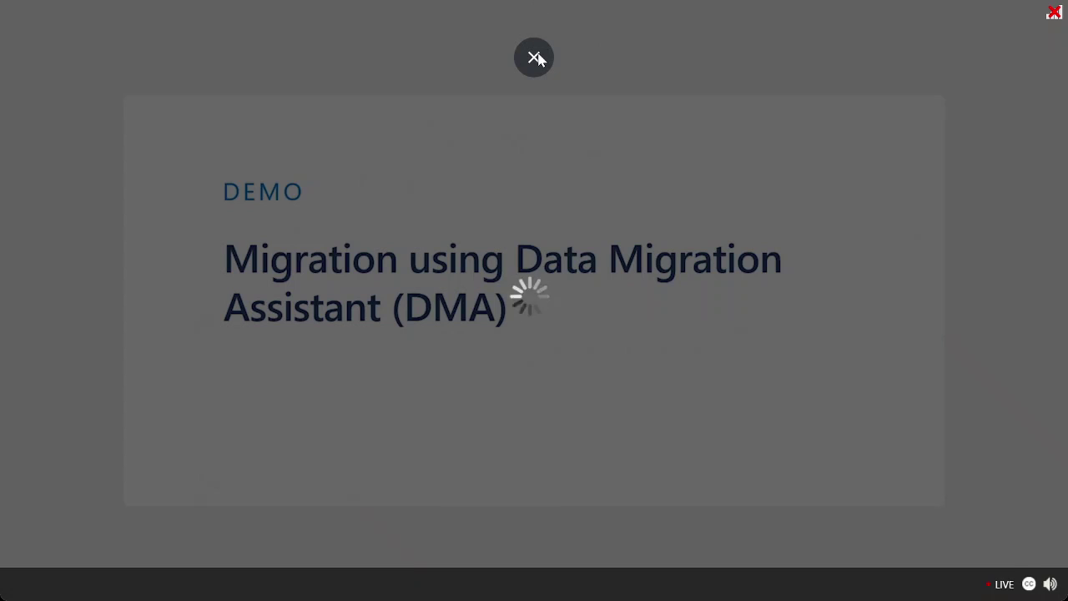
{"action": "left_click", "coordinate": [534, 55]}
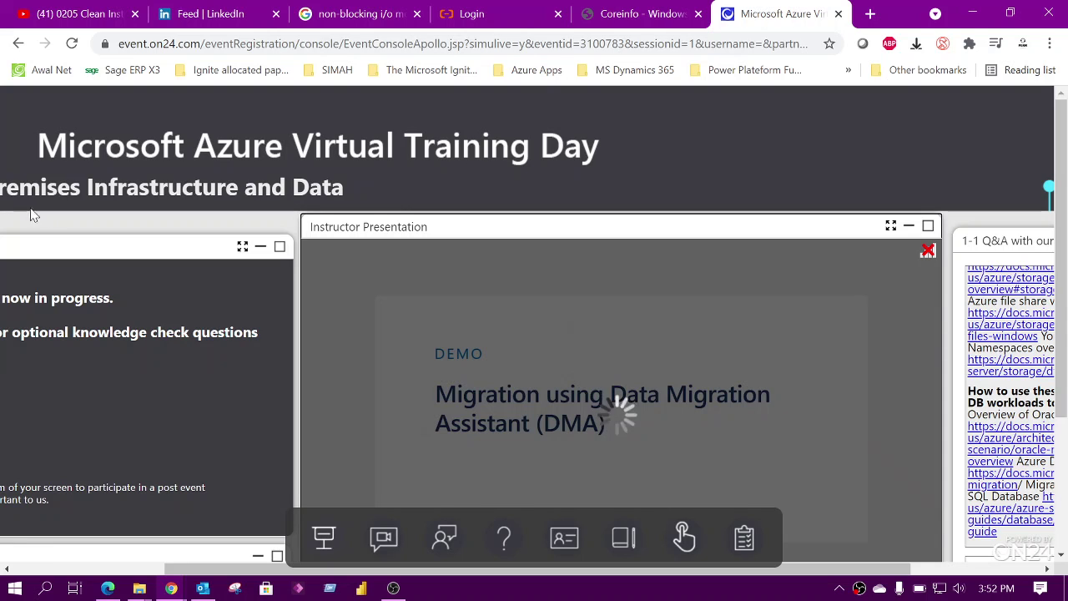
{"action": "left_click", "coordinate": [71, 43]}
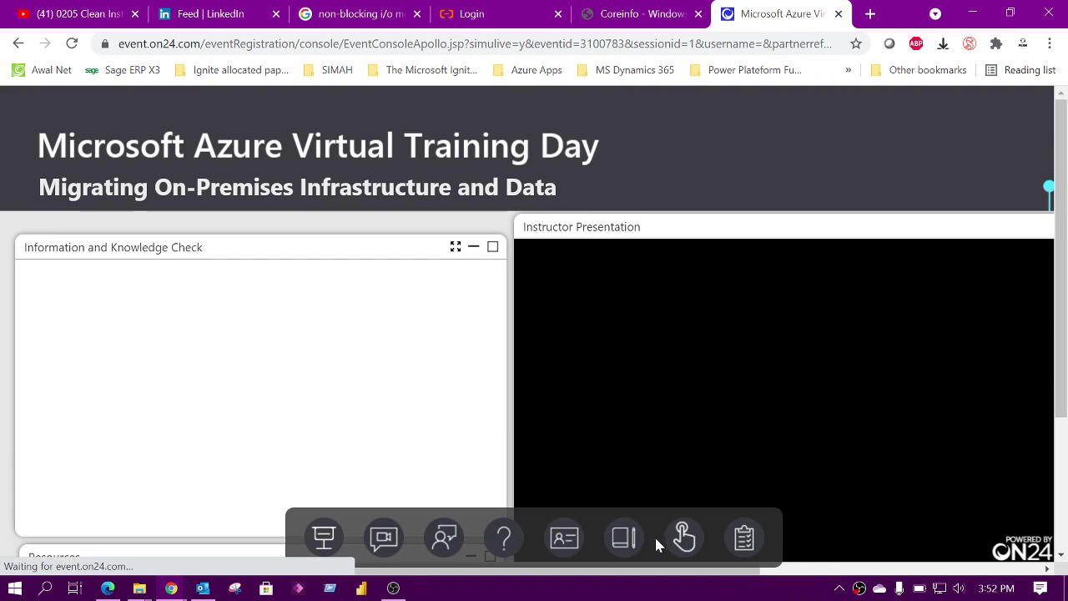
{"action": "left_click", "coordinate": [845, 570]}
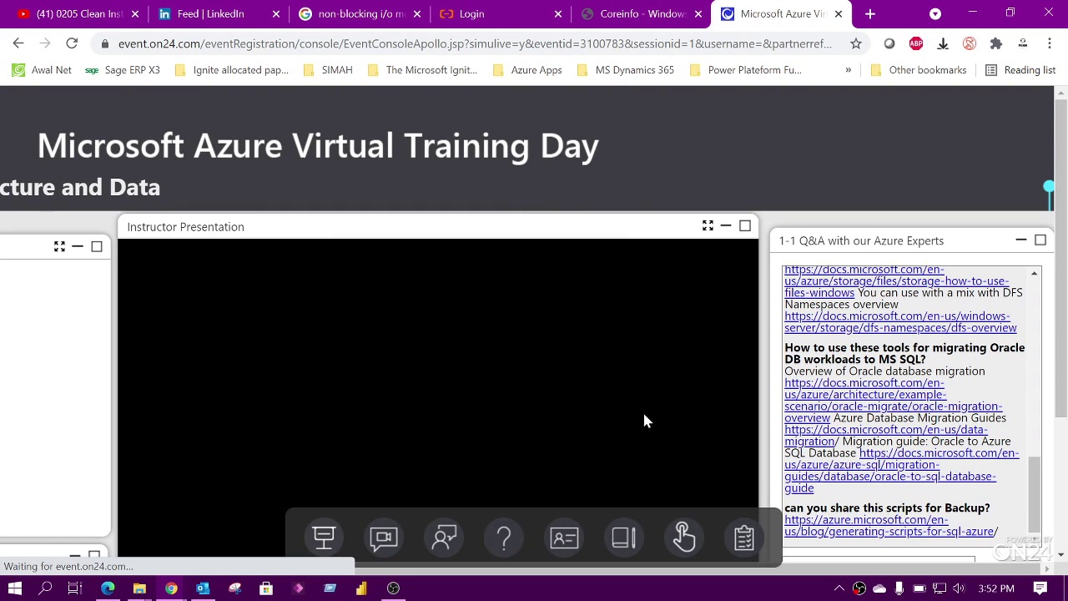
{"action": "left_click", "coordinate": [708, 227]}
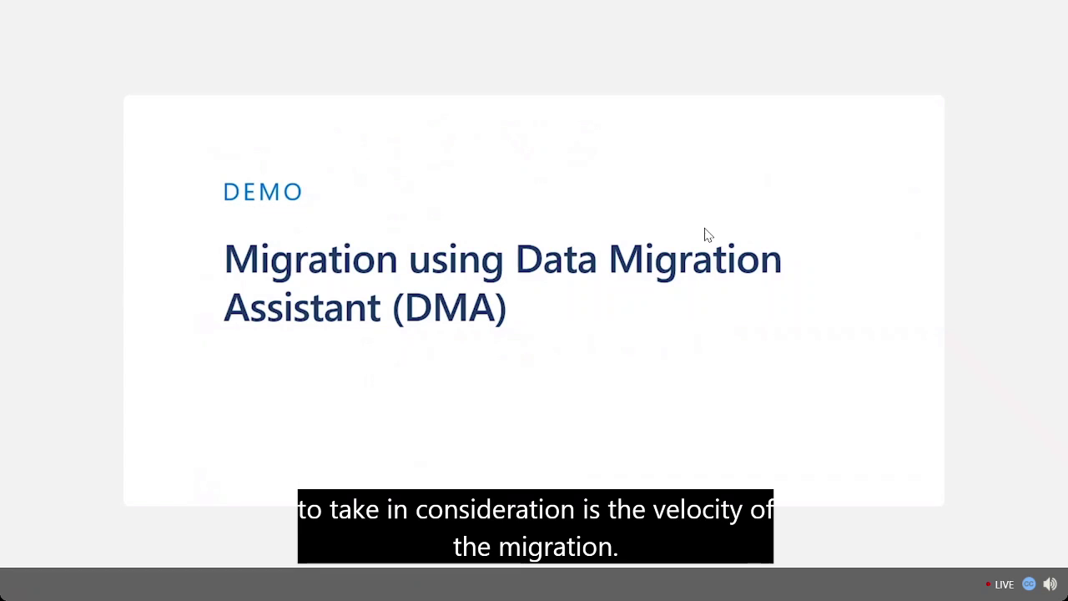
{"action": "left_click", "coordinate": [1028, 584]}
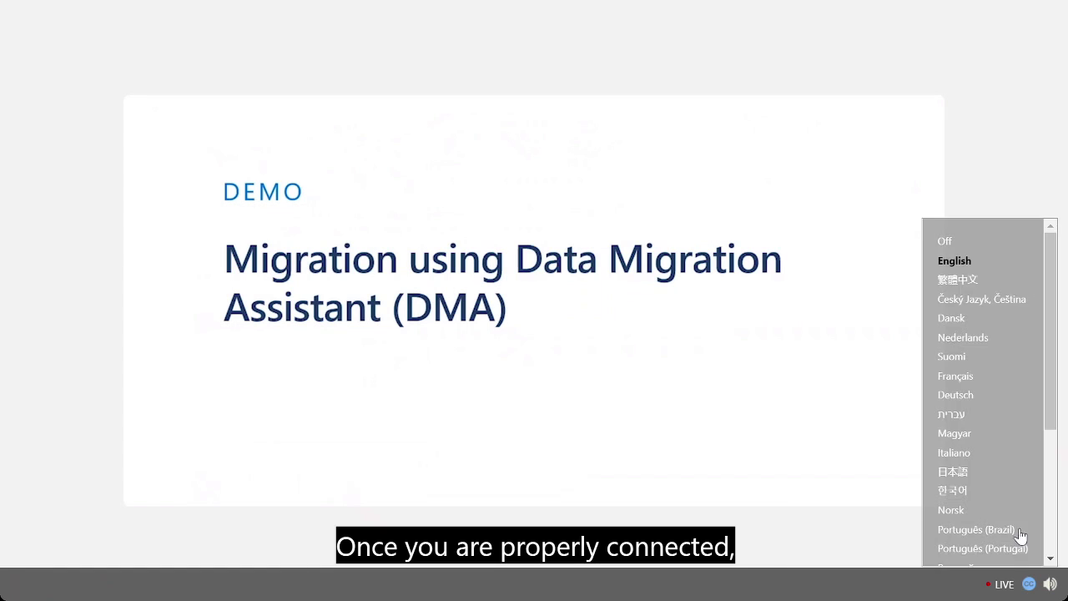
{"action": "left_click", "coordinate": [946, 242]}
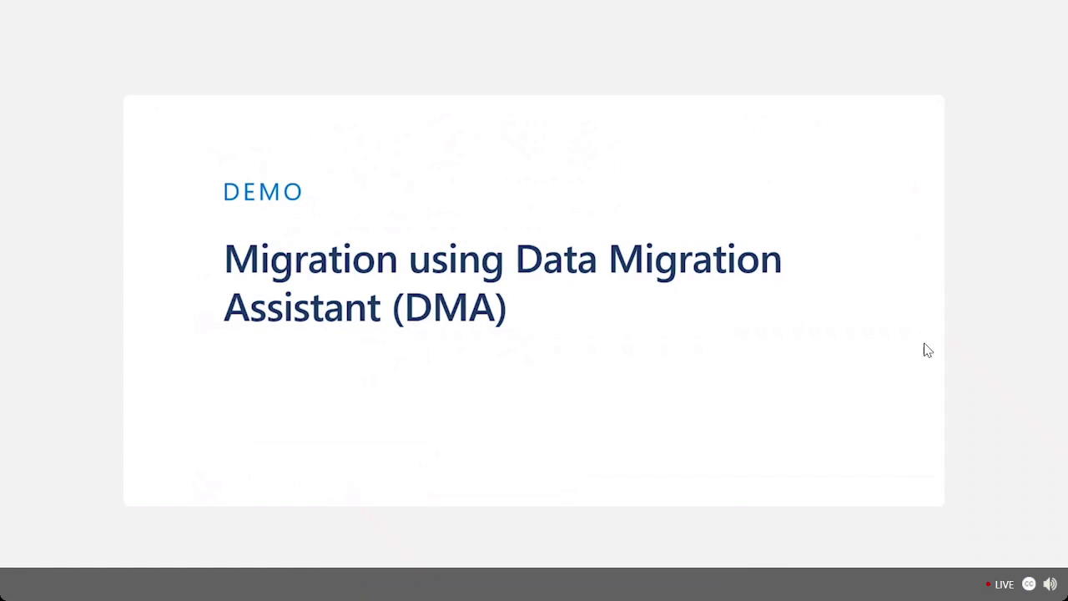